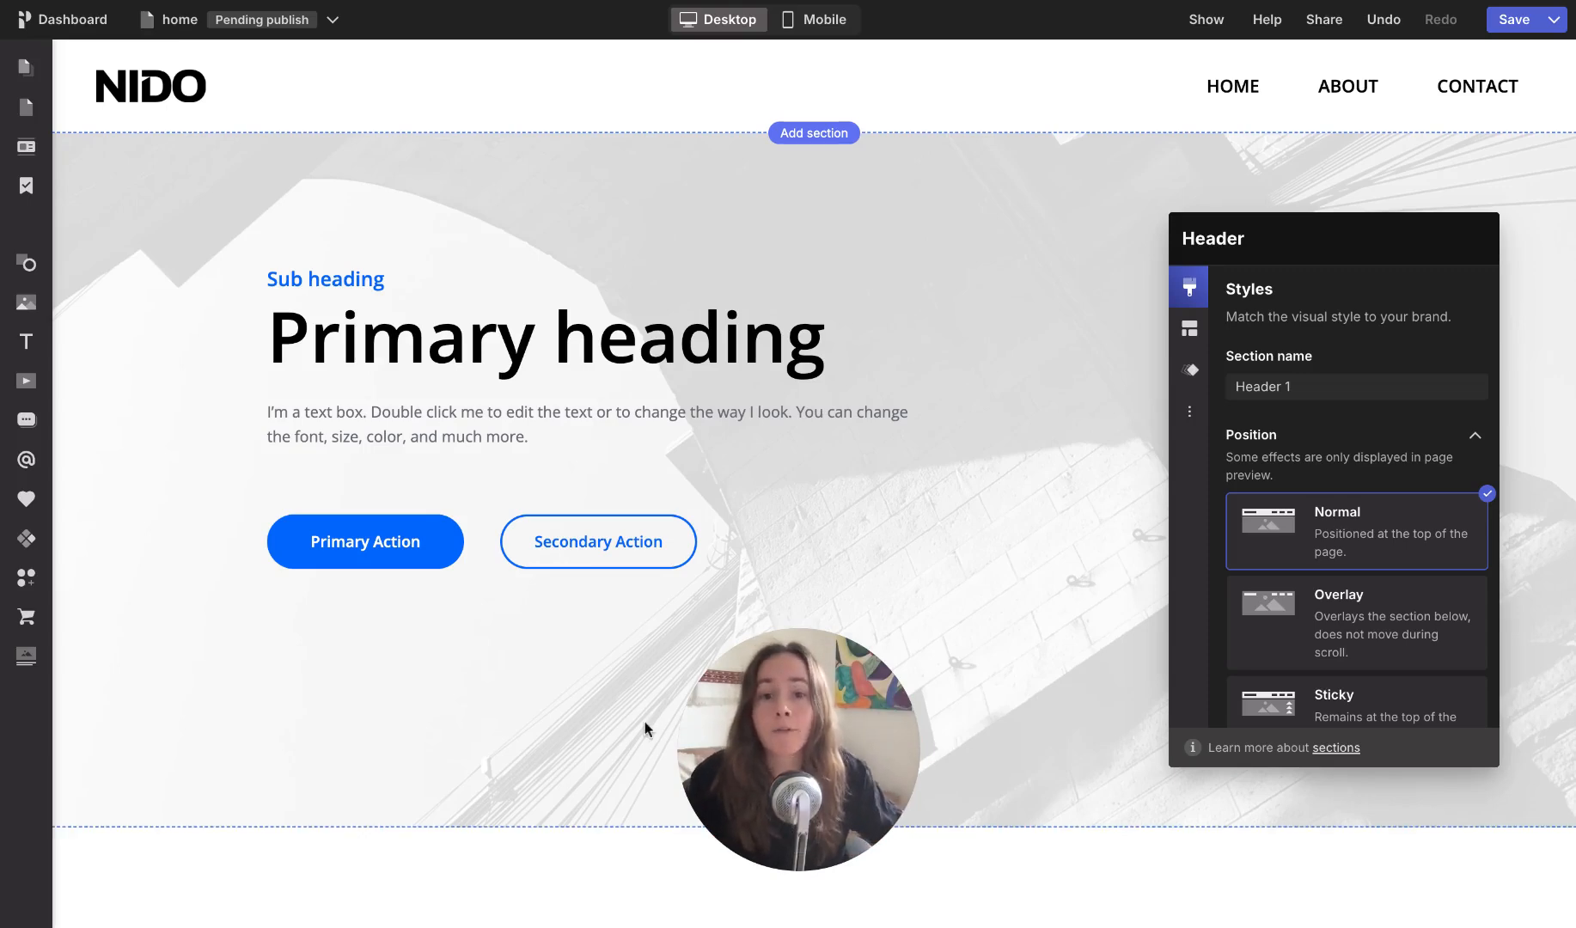
Step: Look through the home page's sections down to the footer and hide the site header
mouse_move(34, 152)
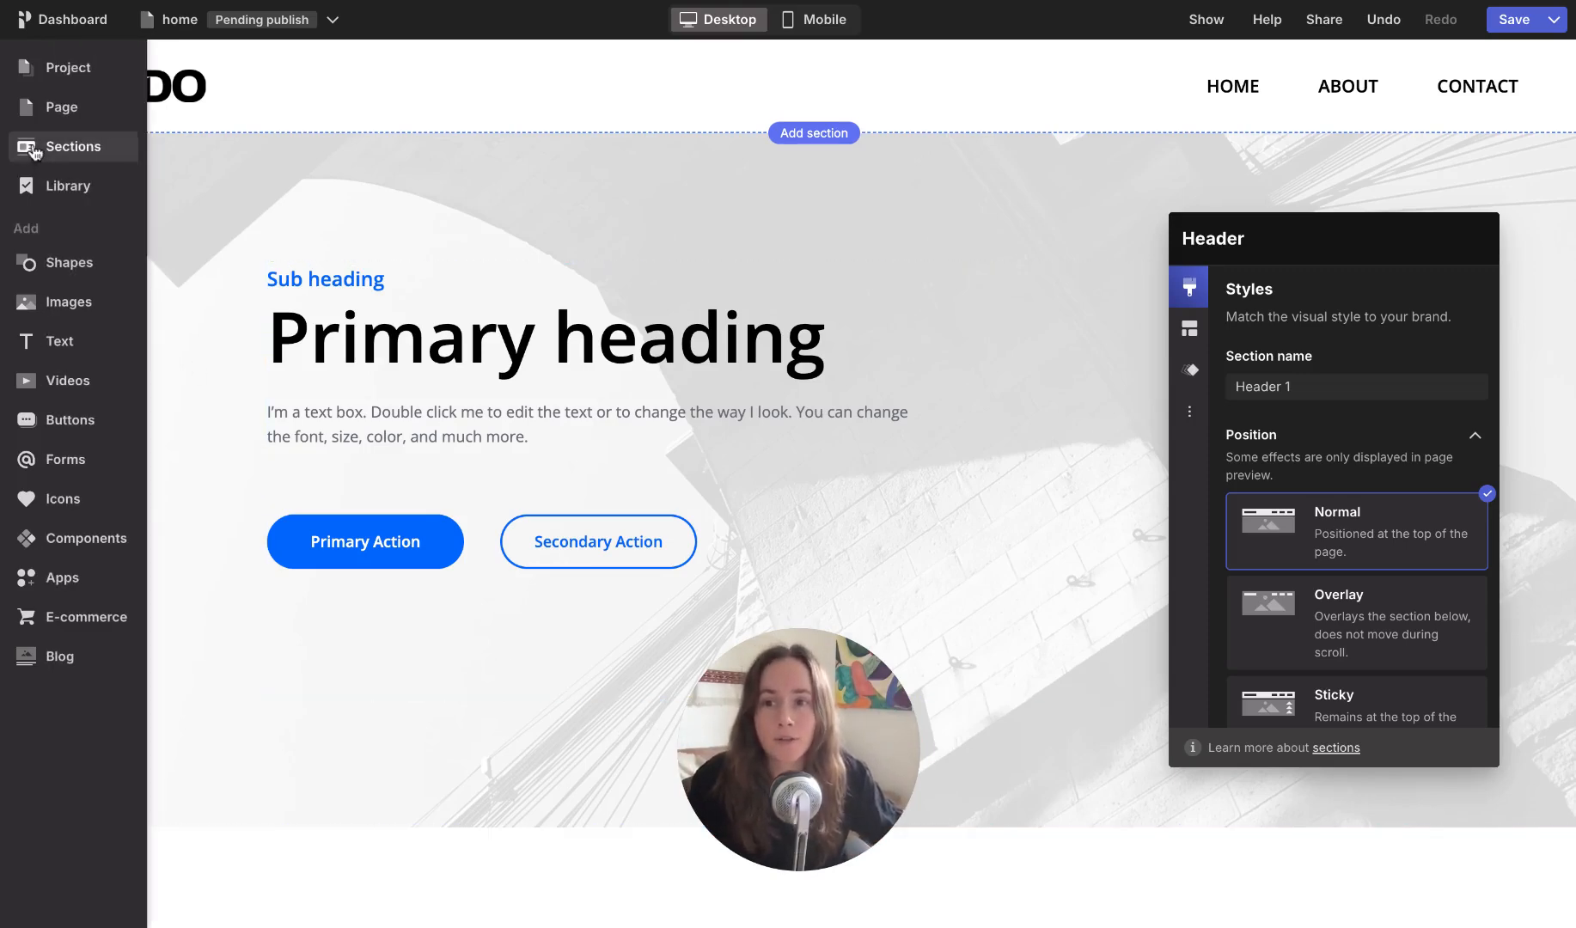
click(58, 151)
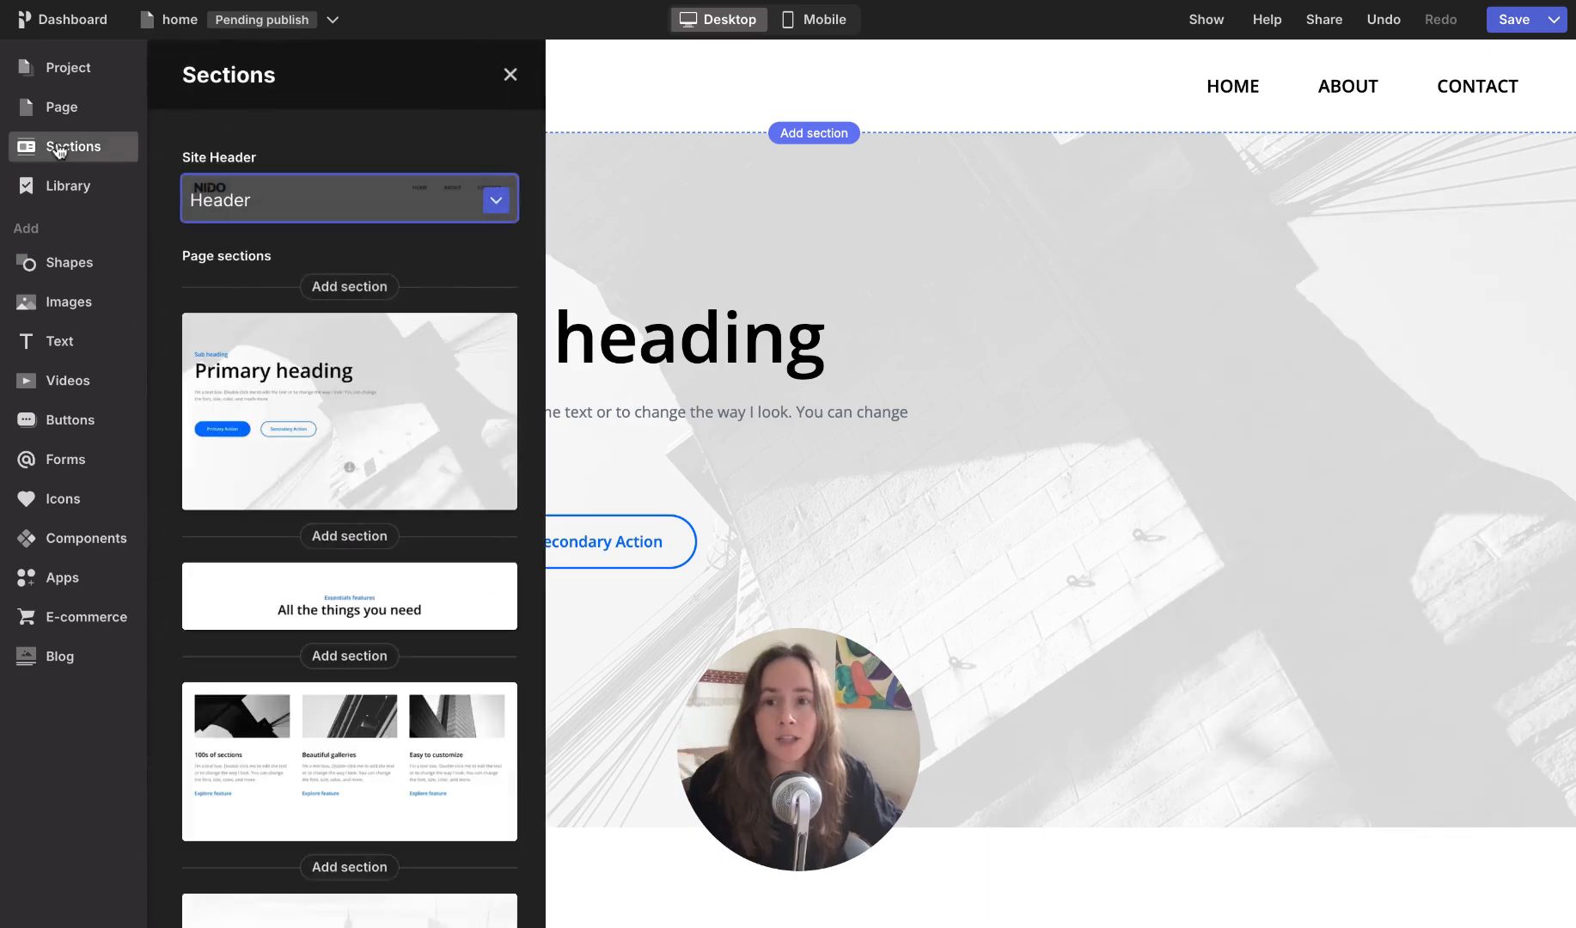
scroll(388, 457, down, 6)
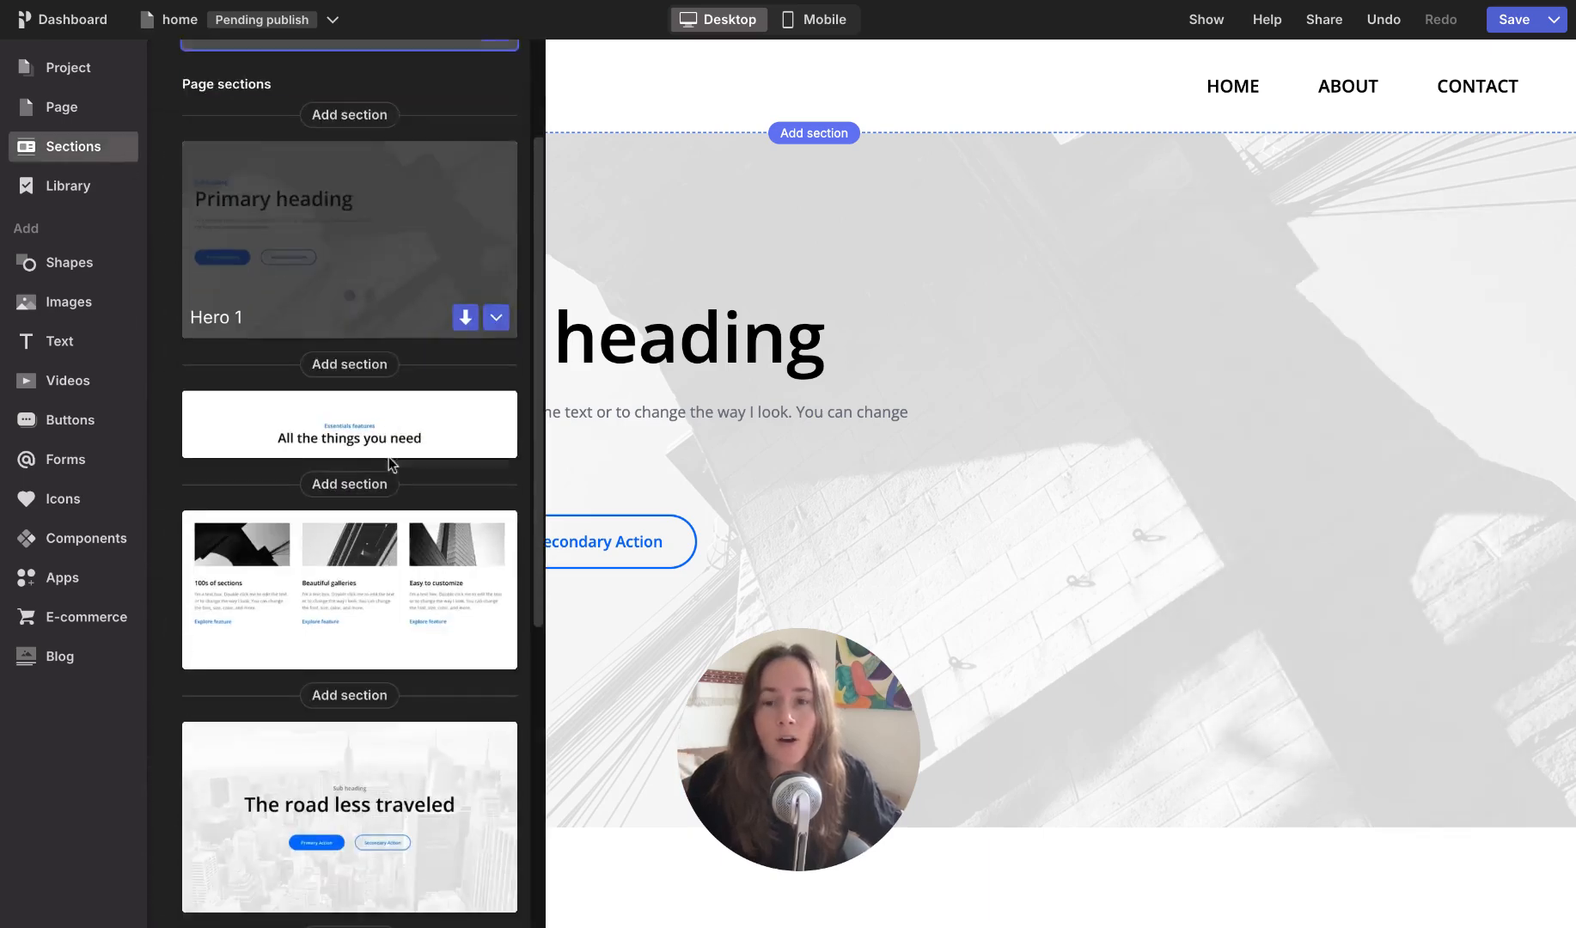
scroll(388, 457, down, 2)
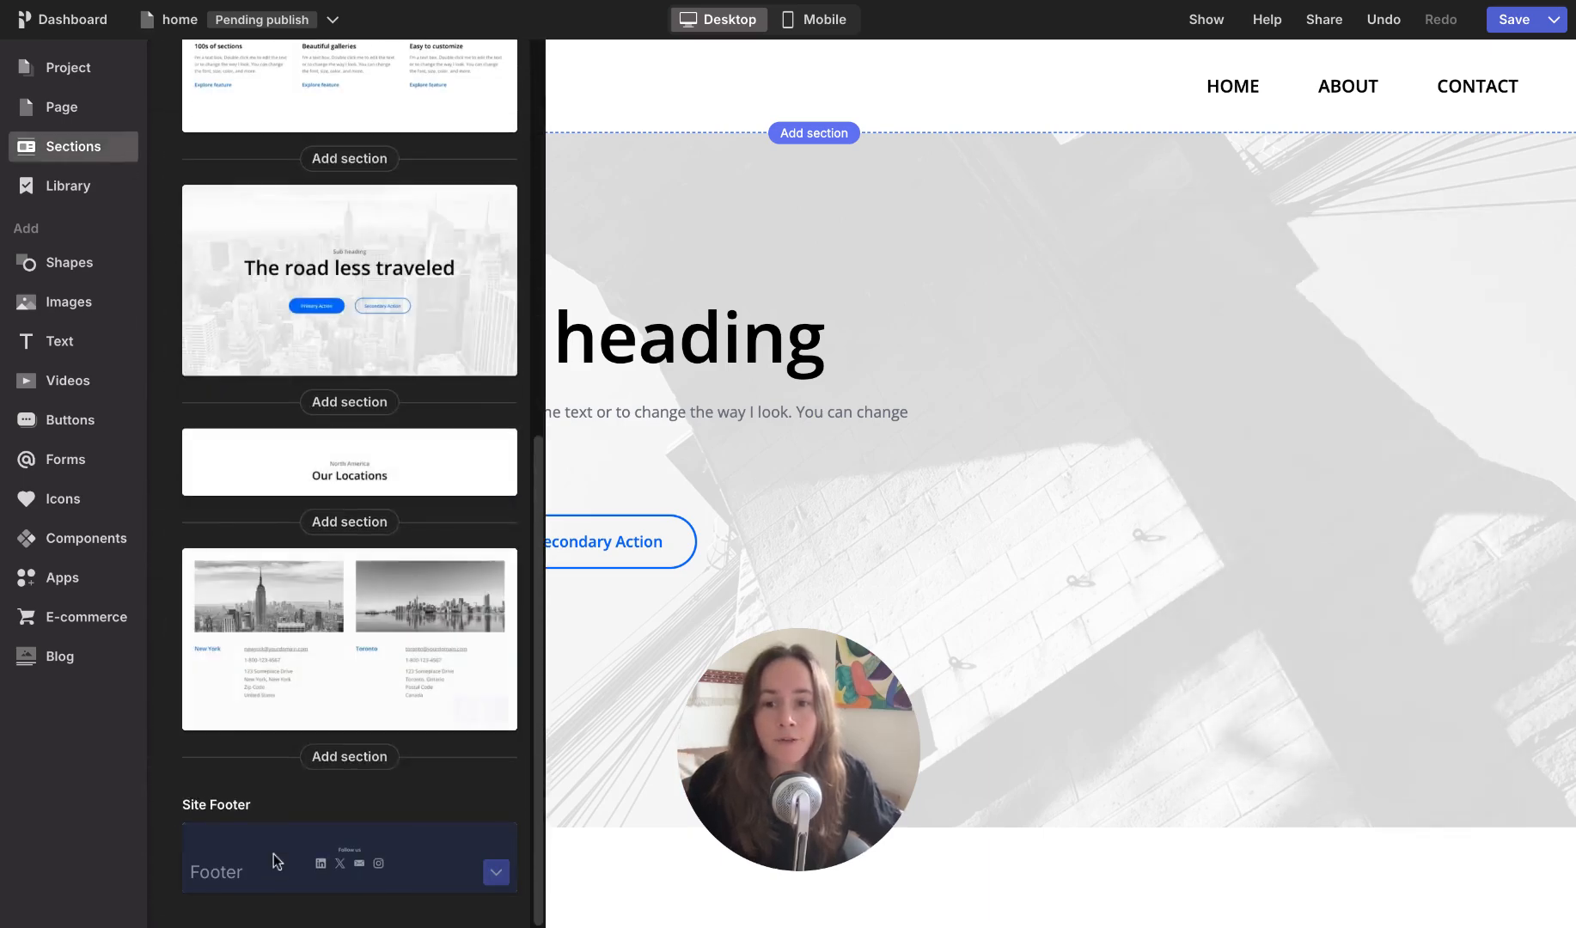
scroll(344, 343, up, 8)
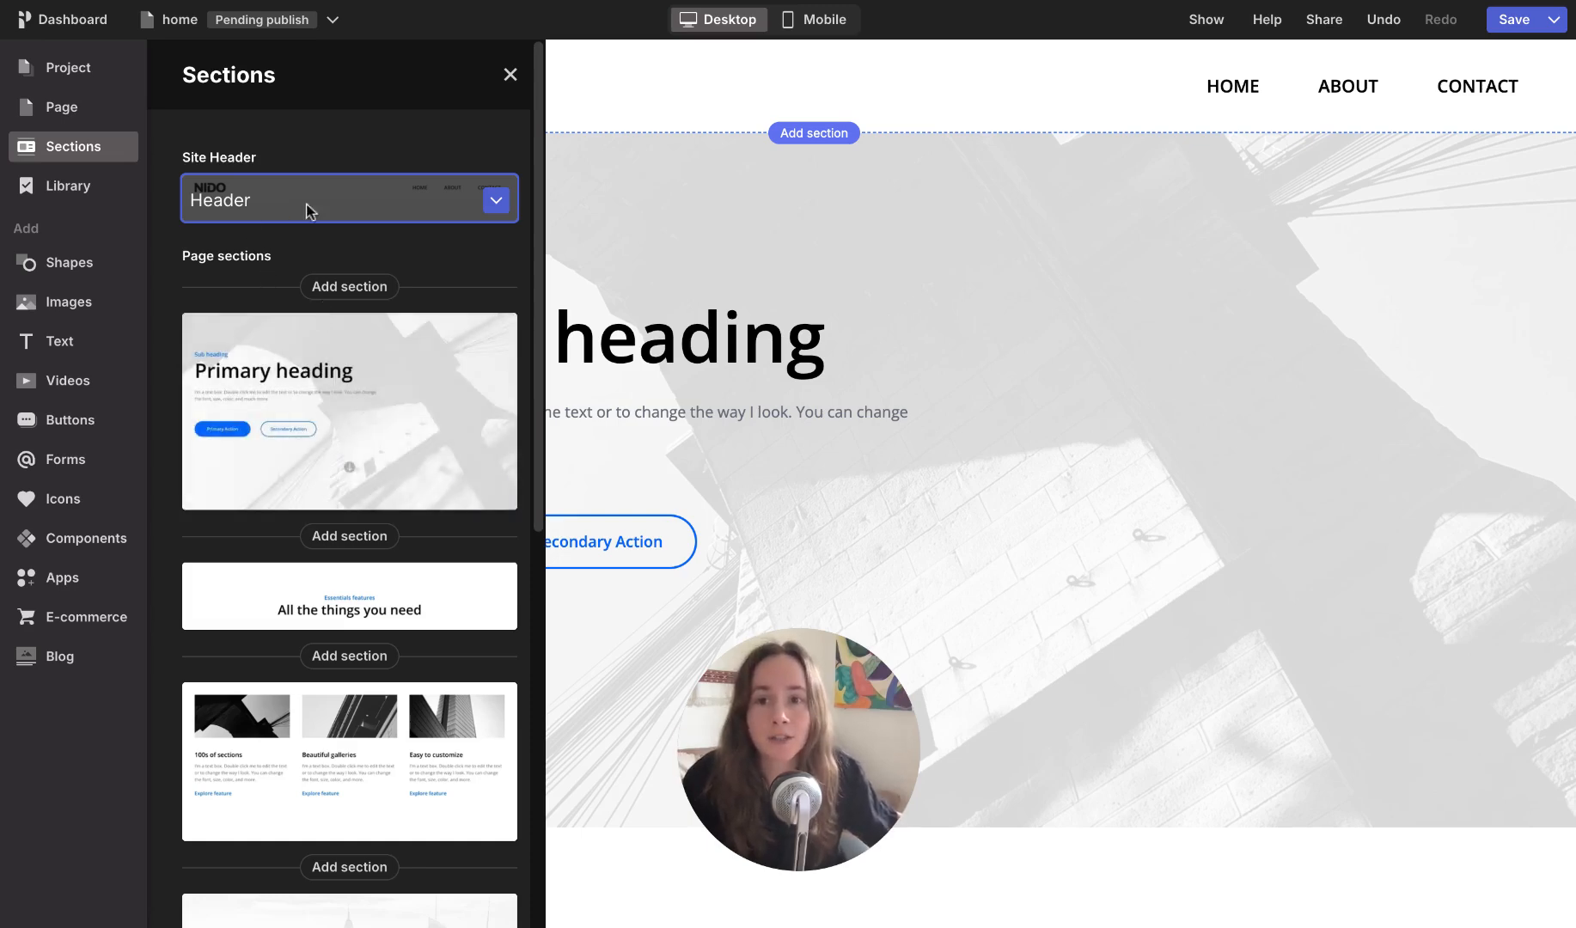
click(507, 210)
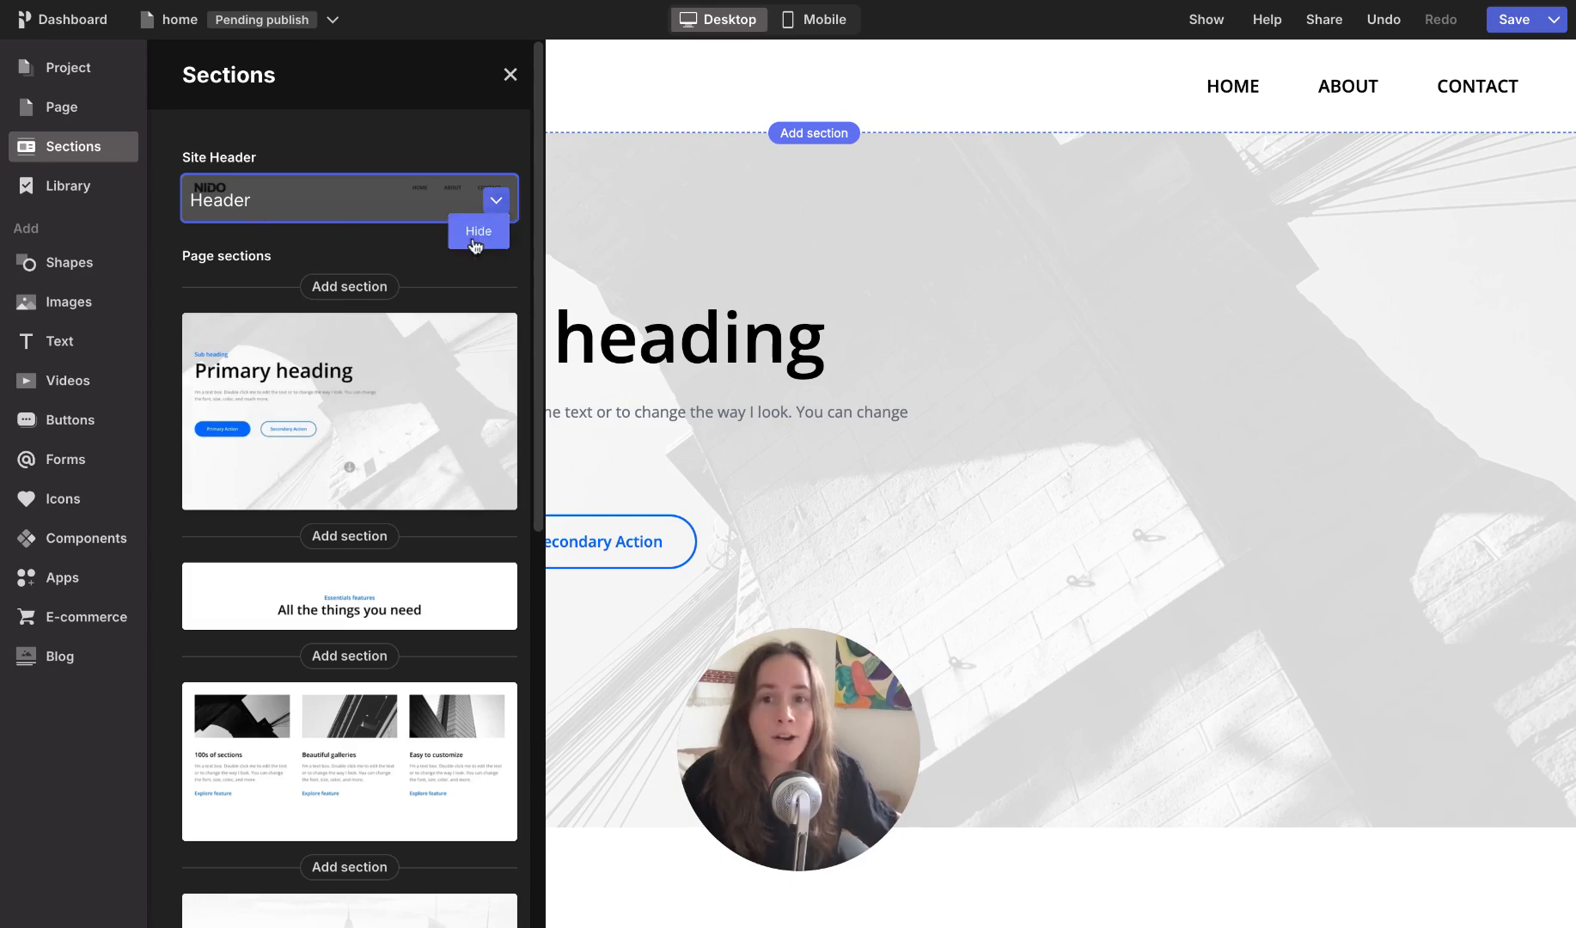
click(478, 232)
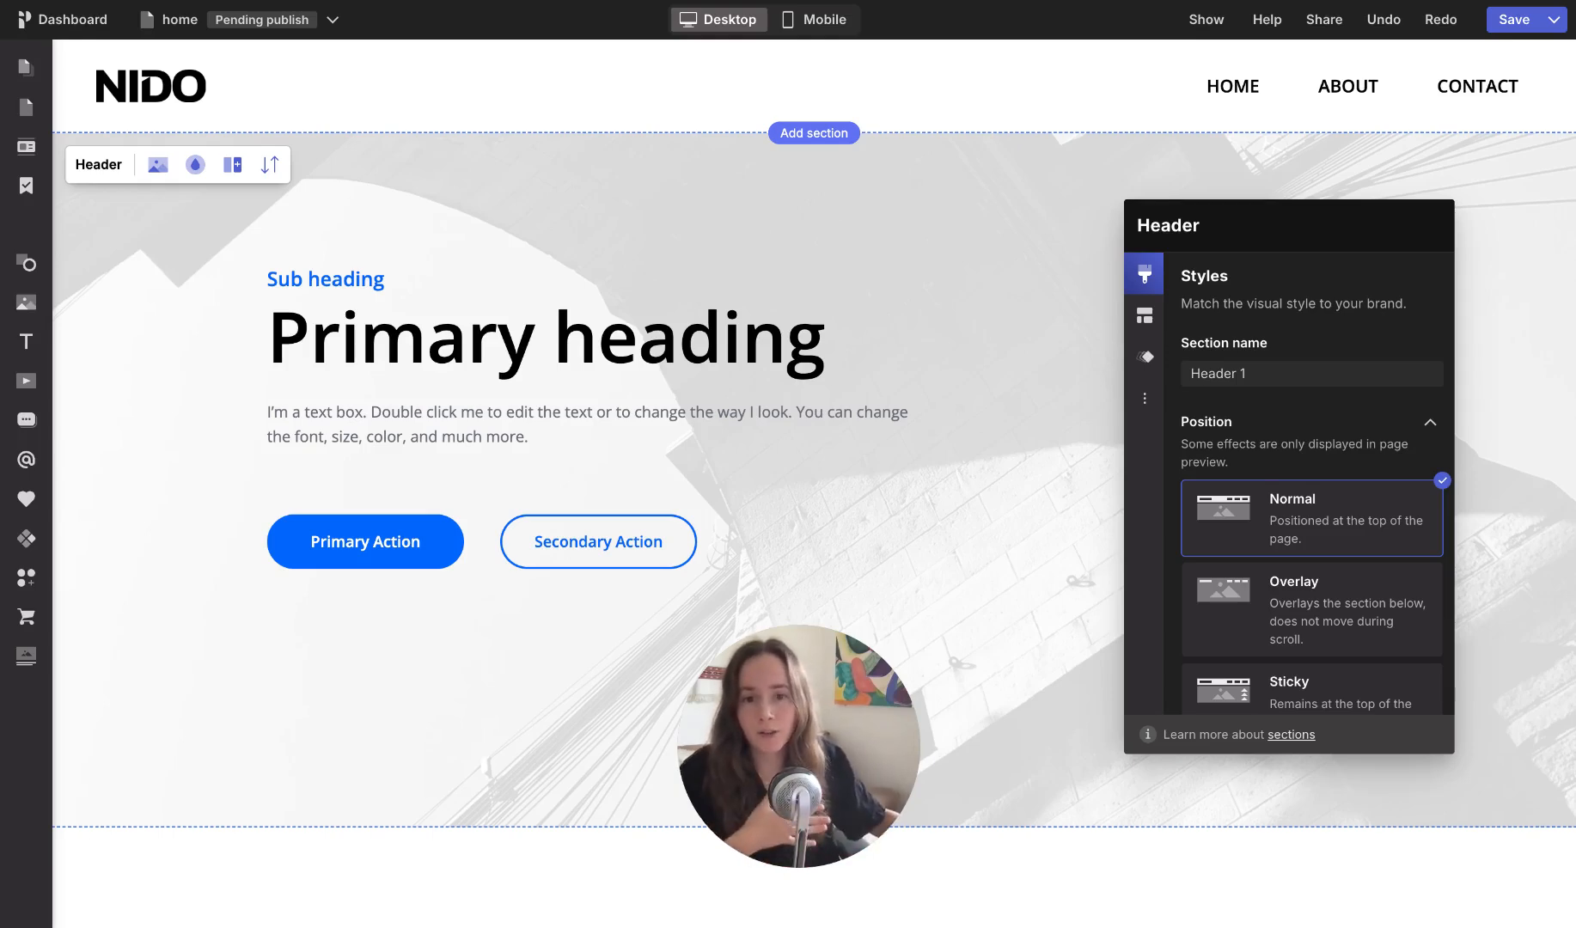
Step: Replace the NIDO logo image in the header with the Pagecloud logo from the image collection
click(466, 90)
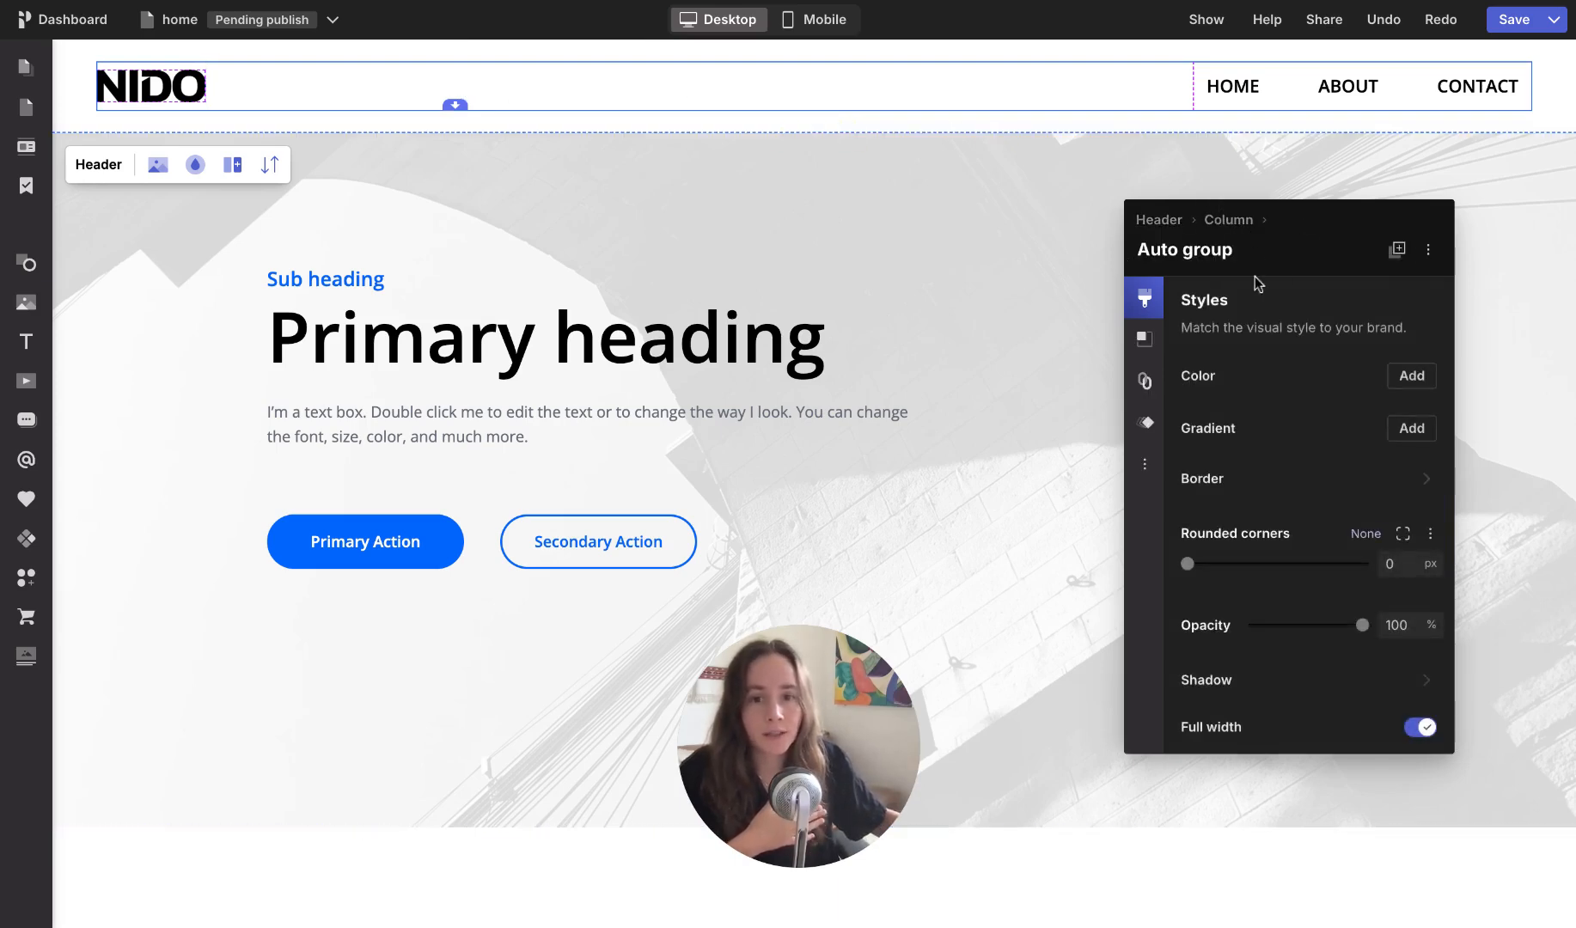
click(182, 91)
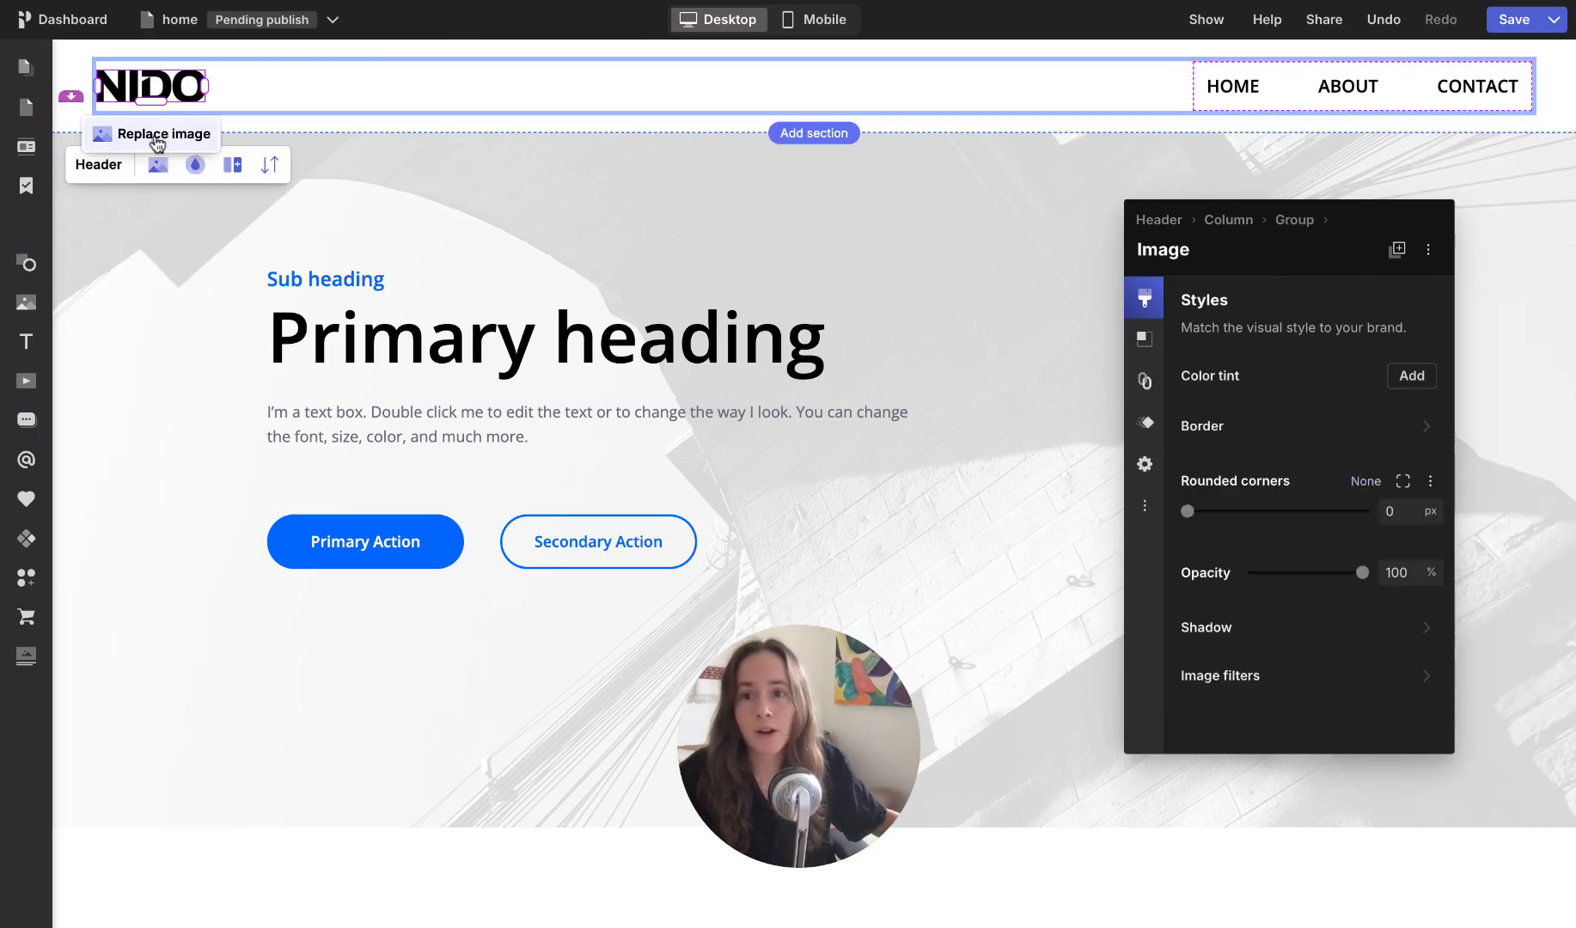
click(156, 143)
scroll(302, 780, down, 10)
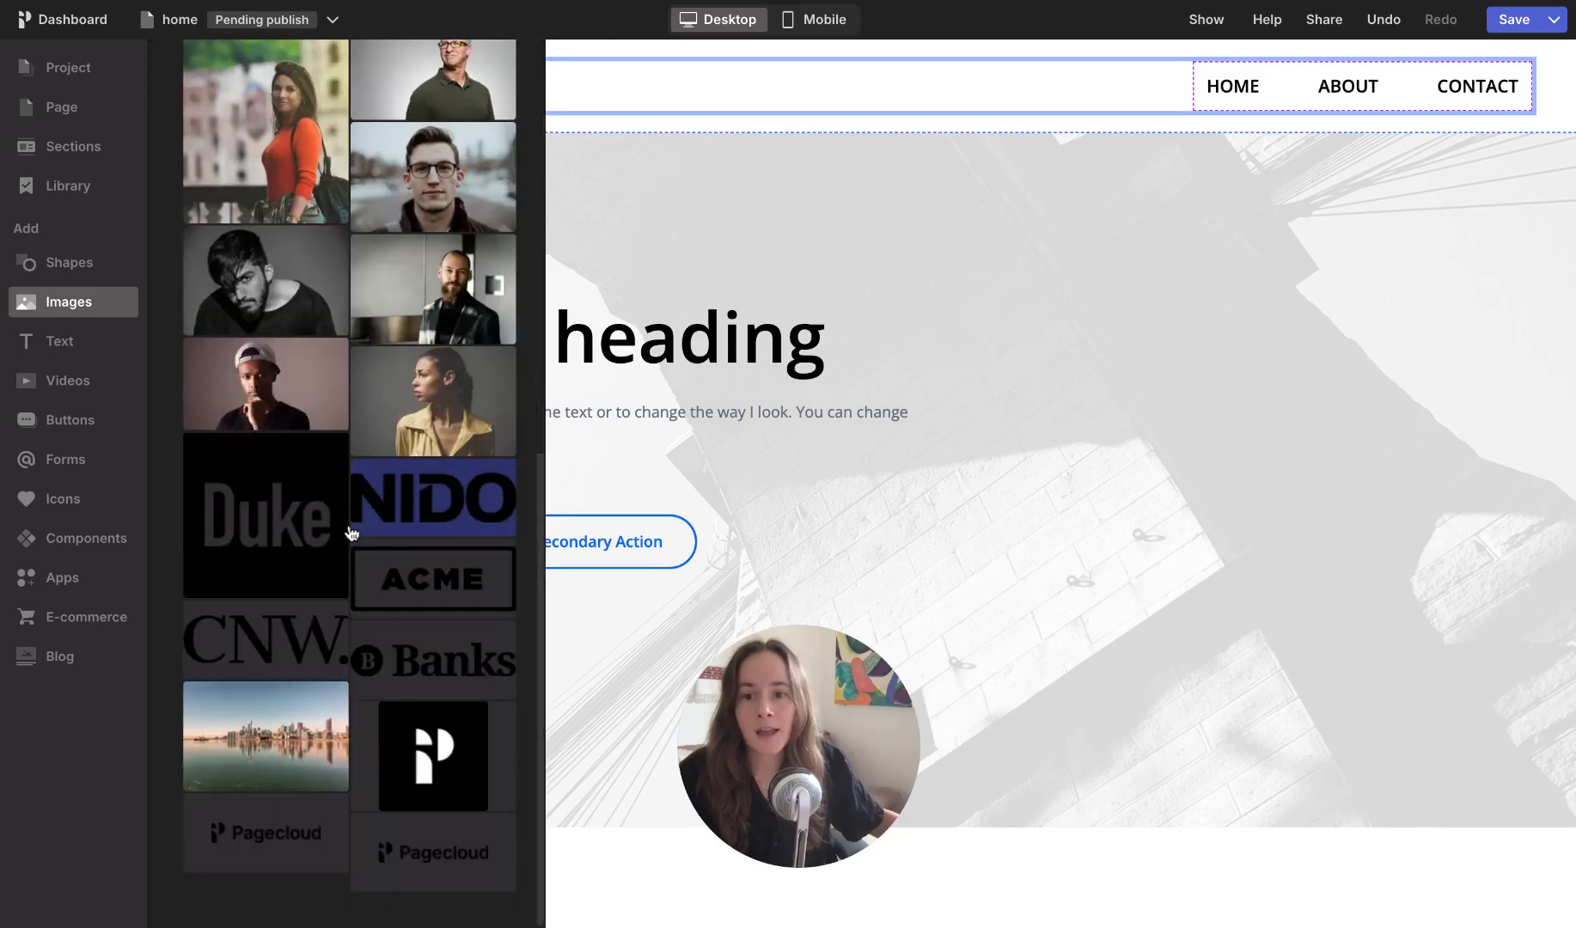
click(297, 841)
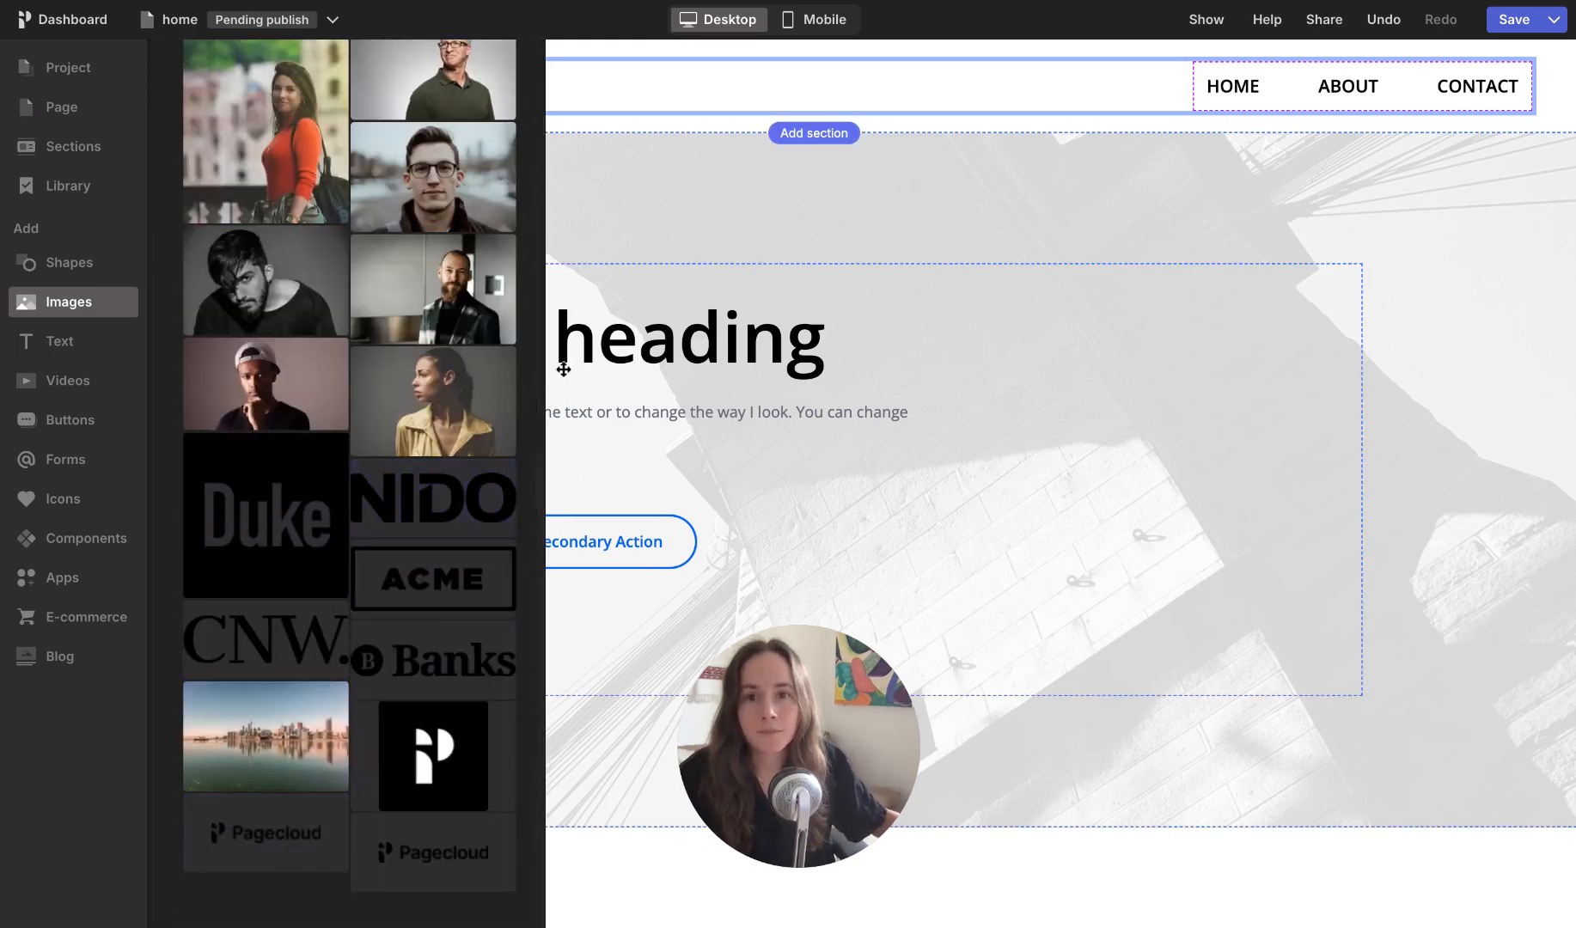
click(626, 235)
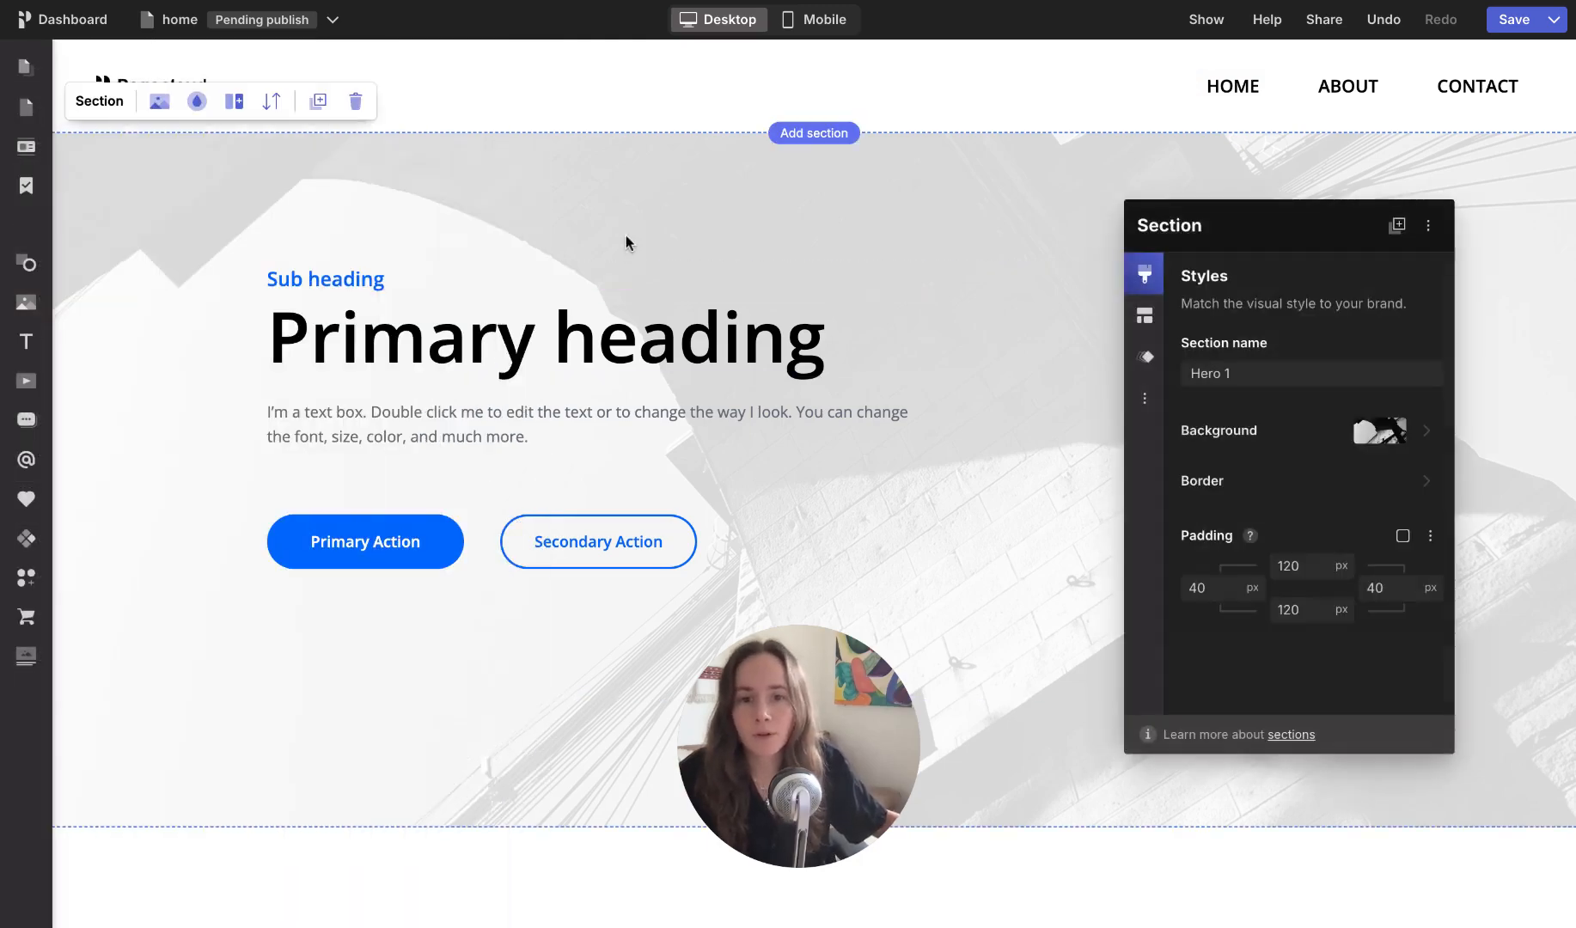
Step: Enlarge the Pagecloud logo in the header by widening it slightly
click(499, 78)
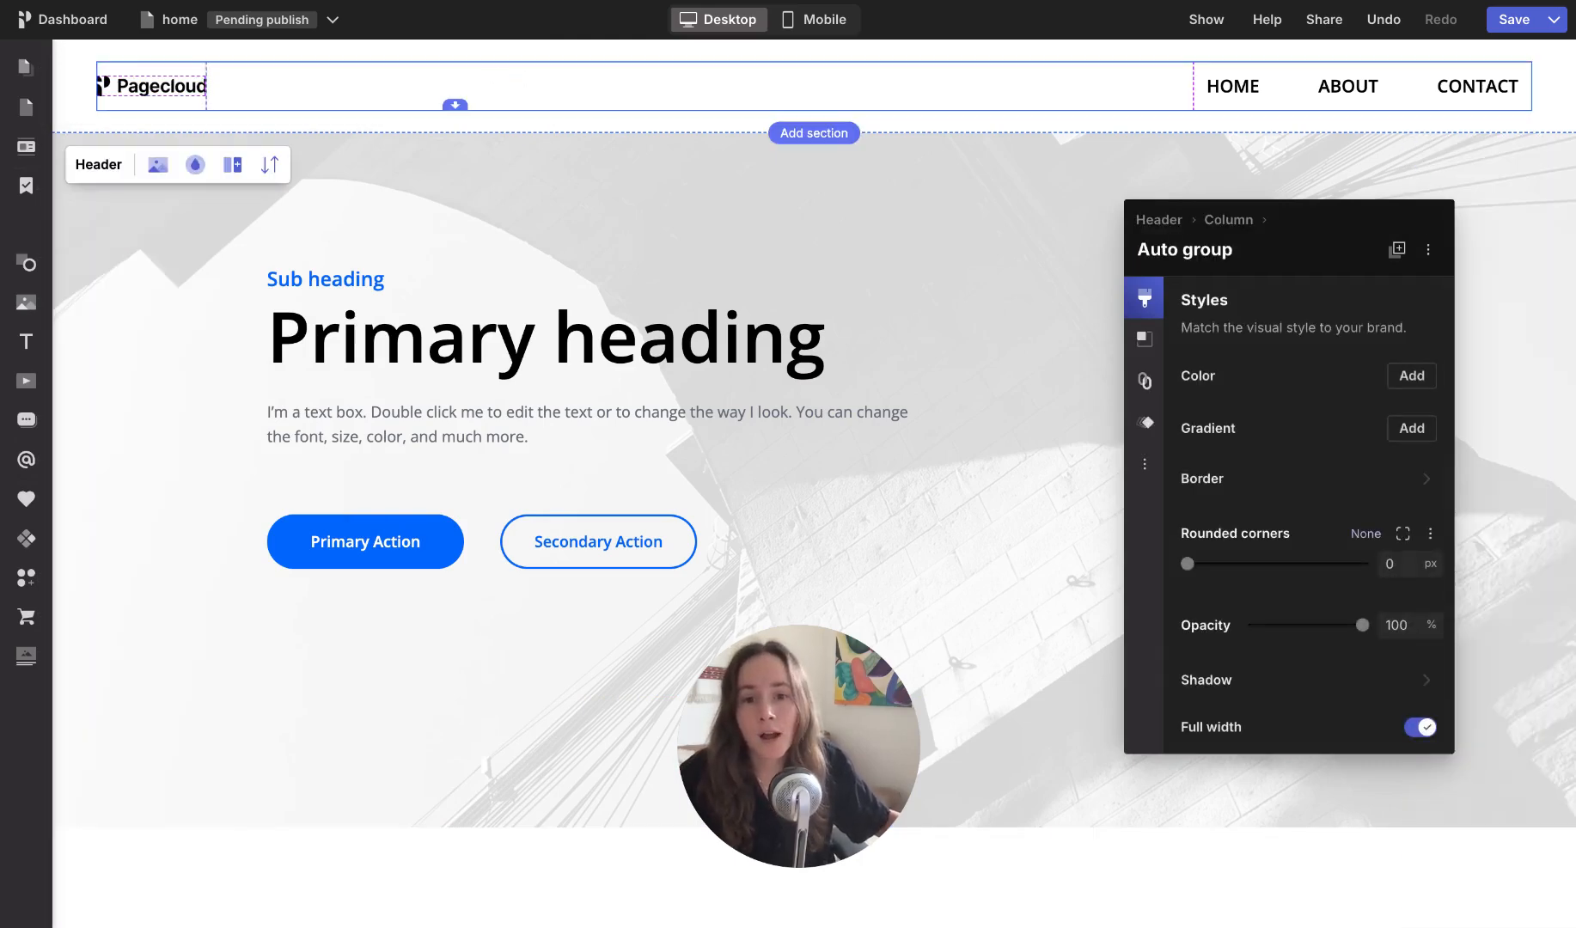
click(168, 87)
drag(206, 96, 254, 97)
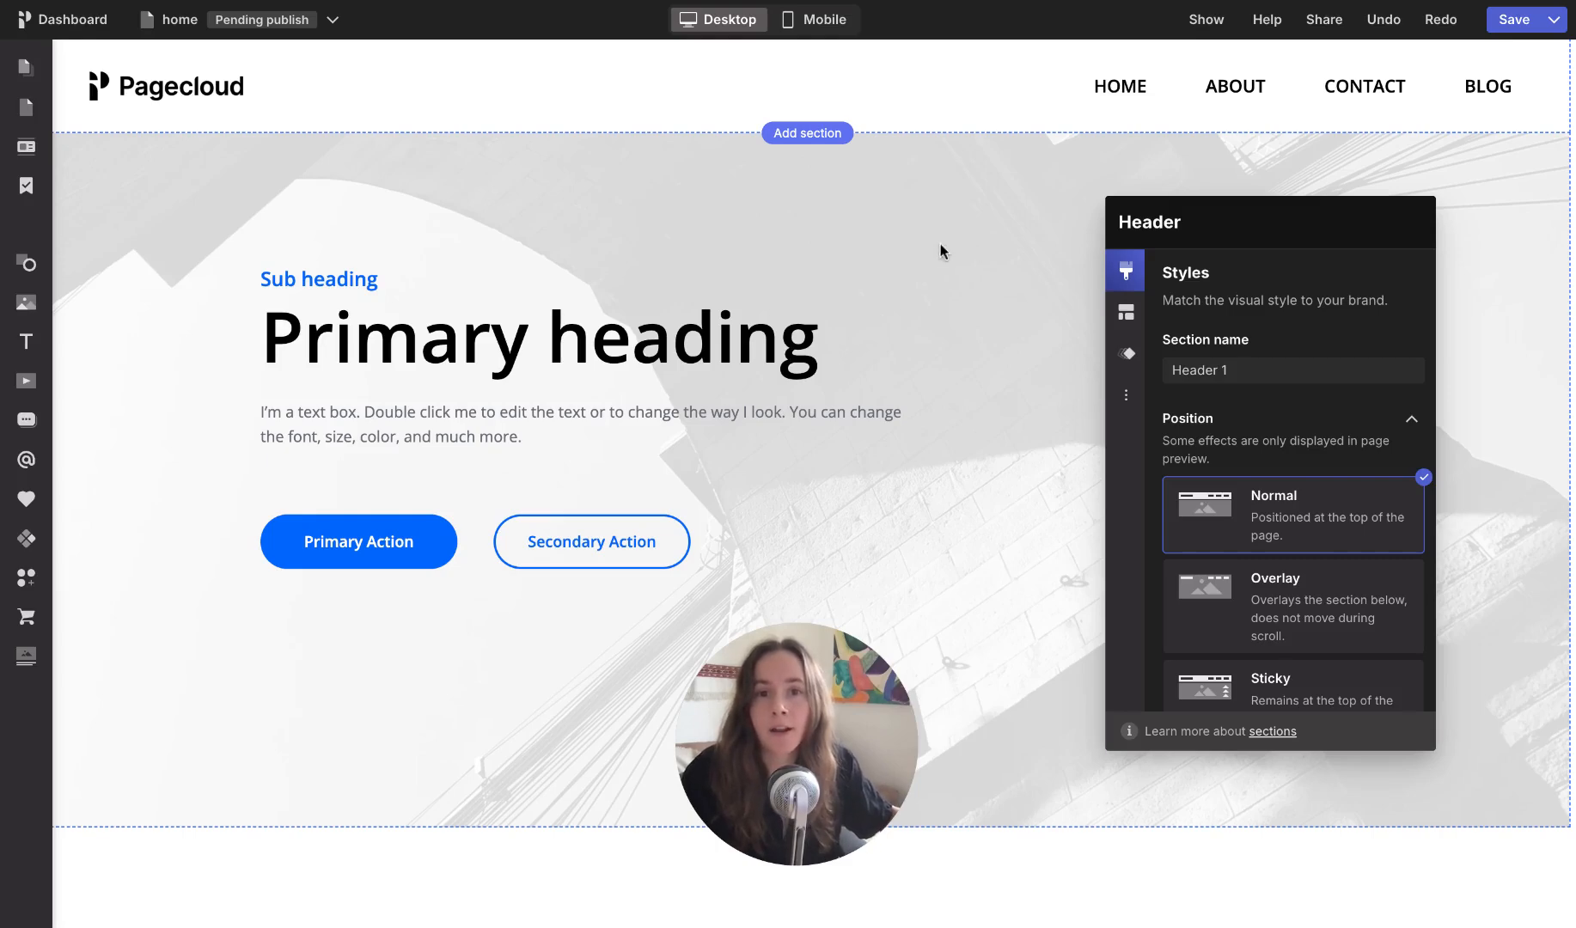
Step: Ungroup the header's auto group that holds the logo and the navigation menu
click(909, 79)
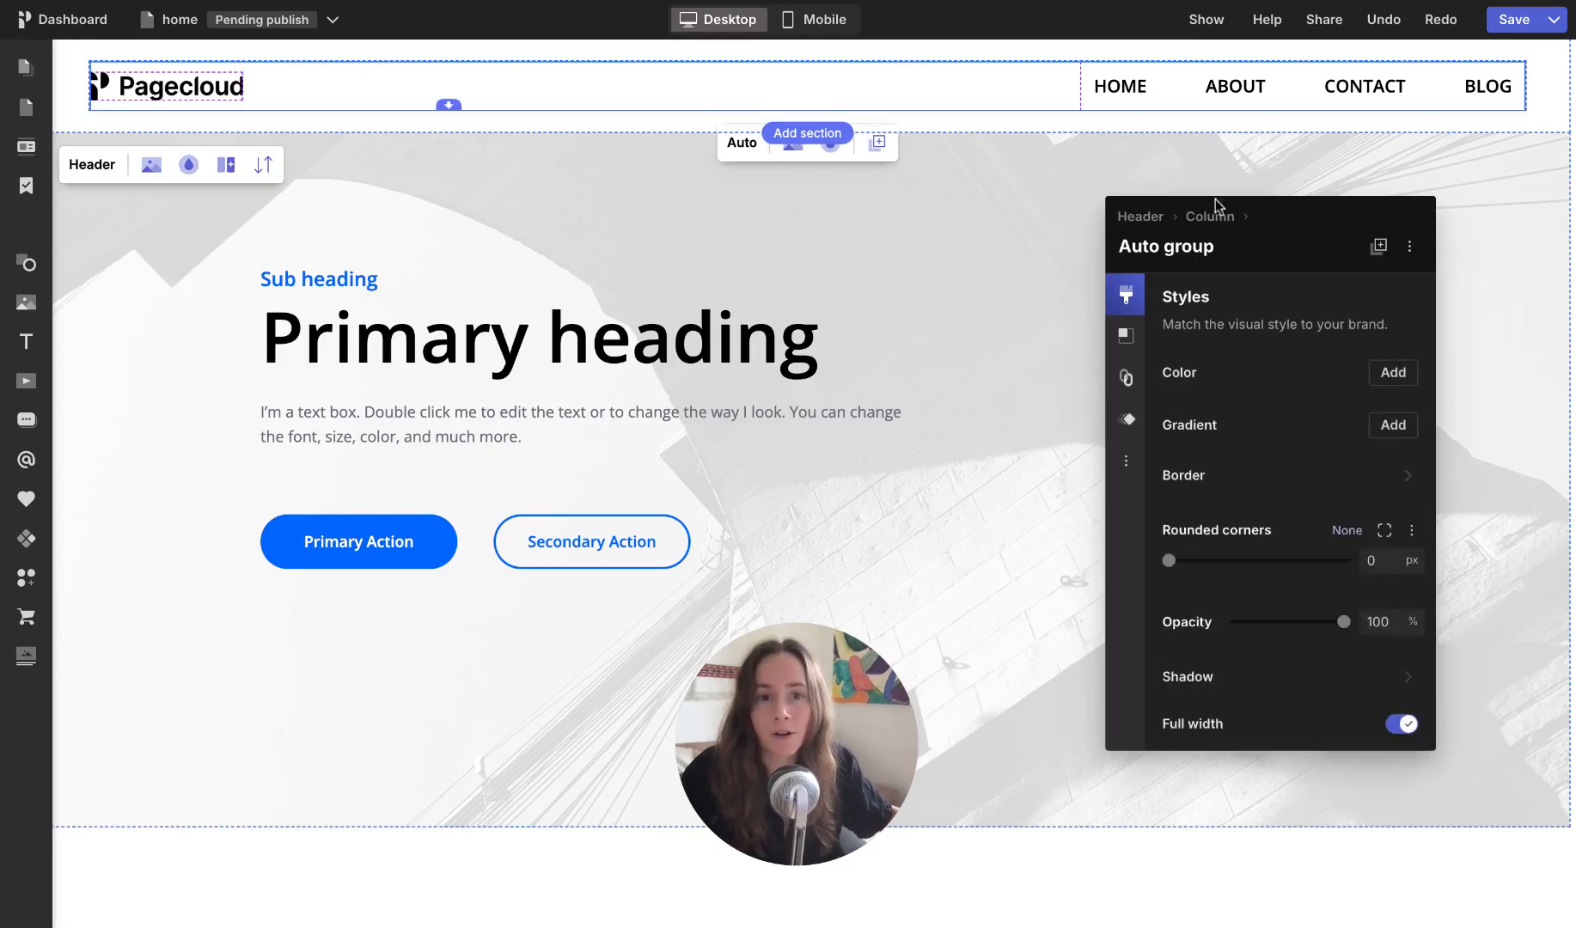
click(1129, 338)
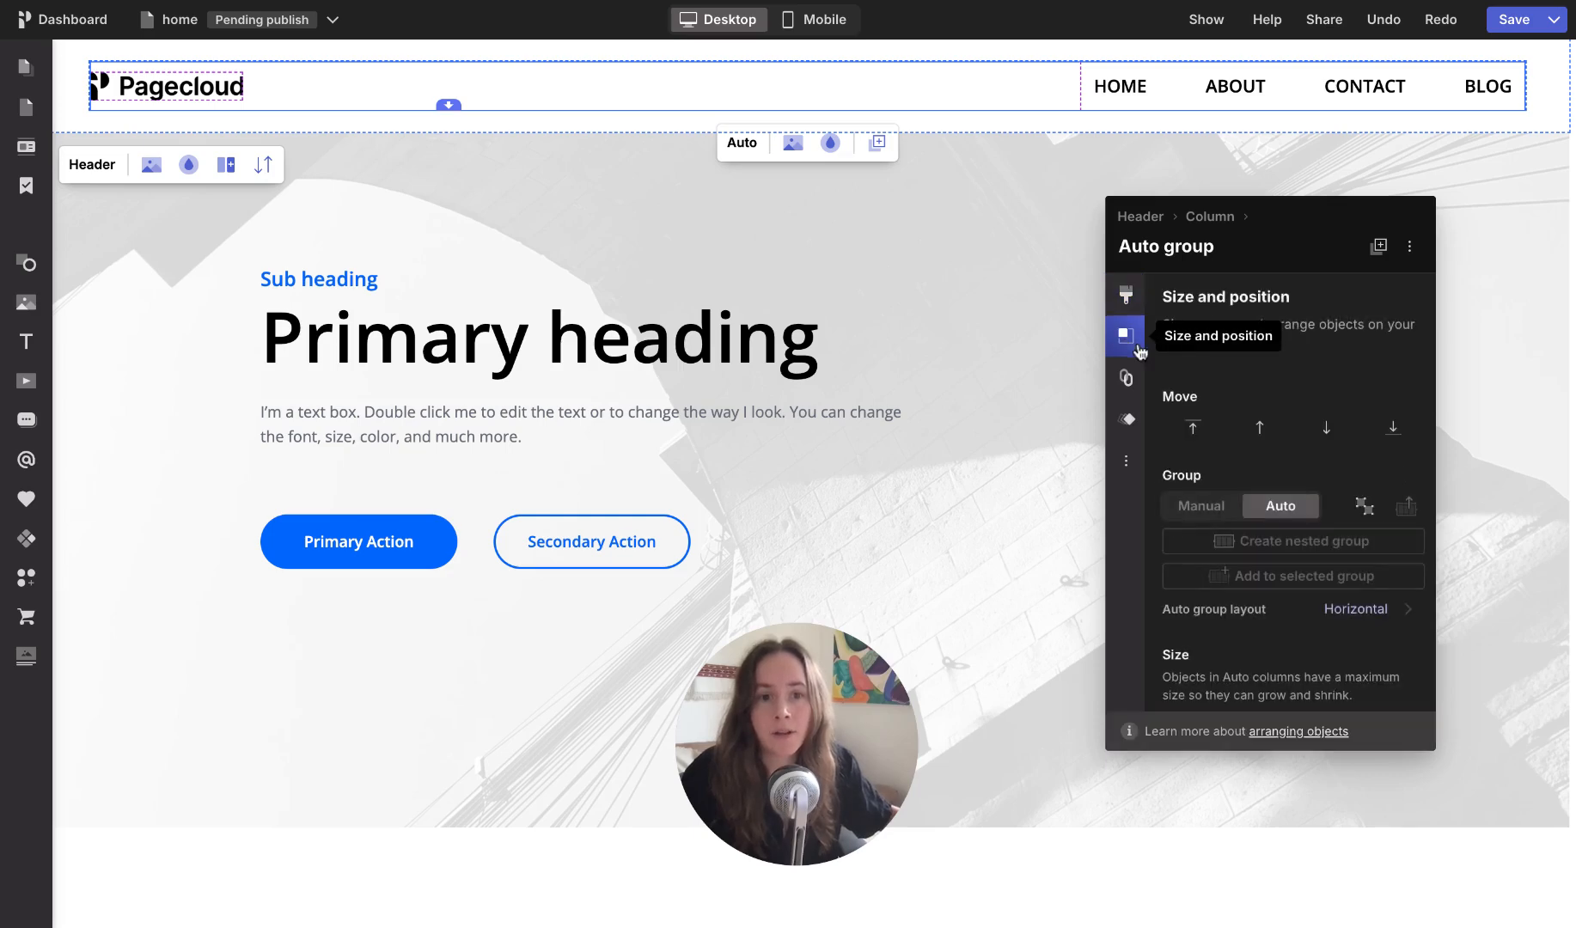
click(1365, 507)
Step: Delete the Pagecloud logo image from the header
click(637, 102)
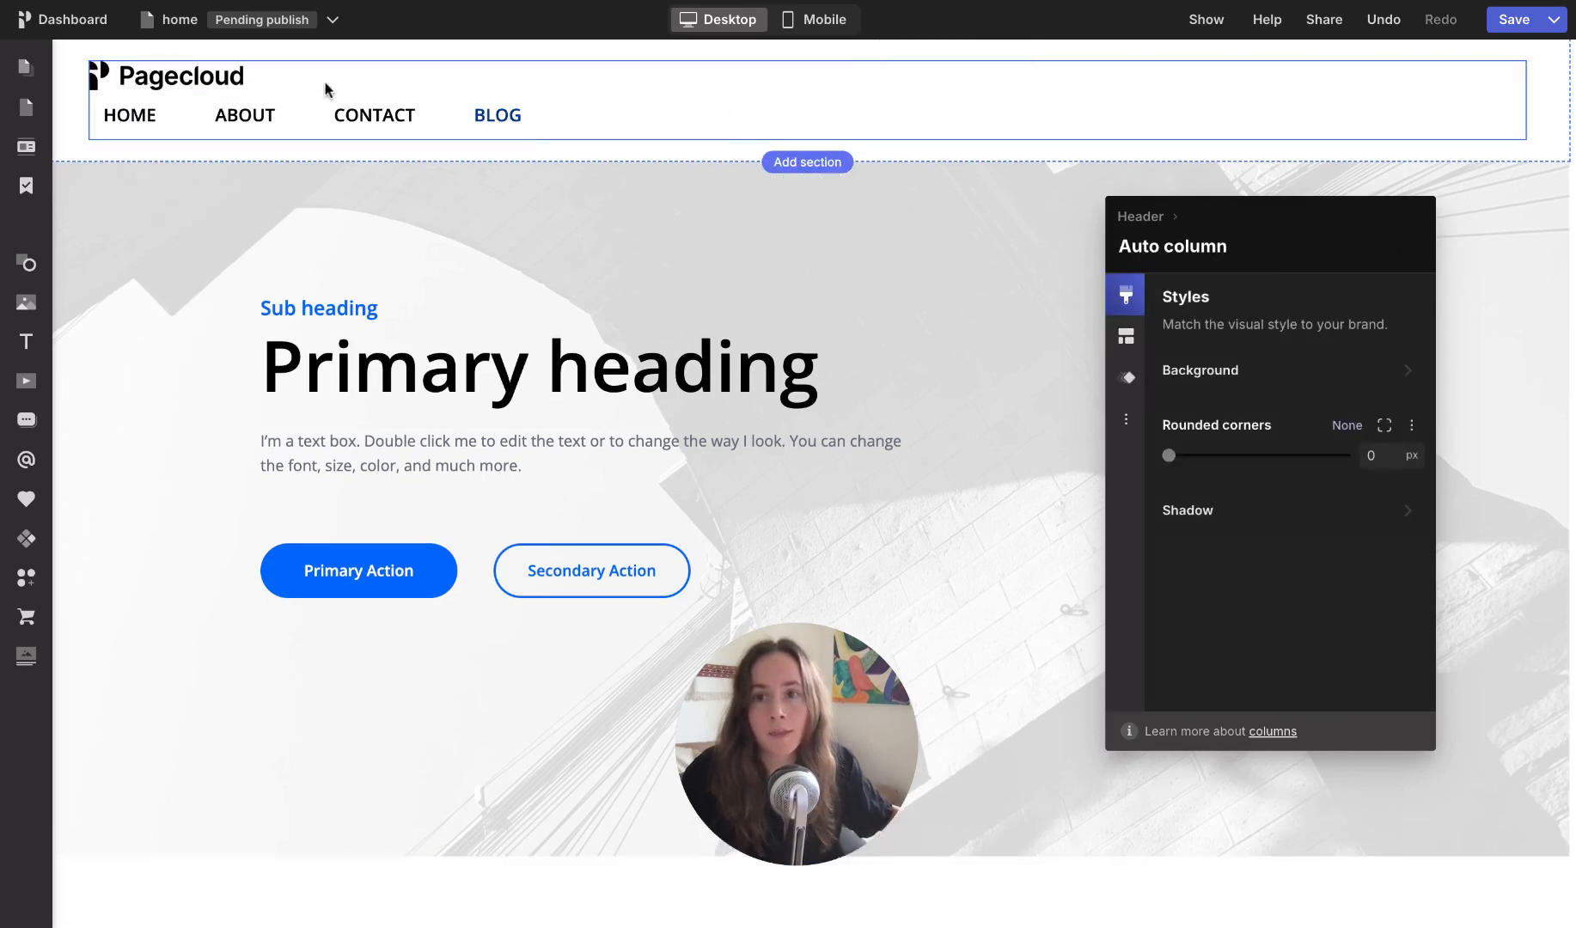
click(206, 78)
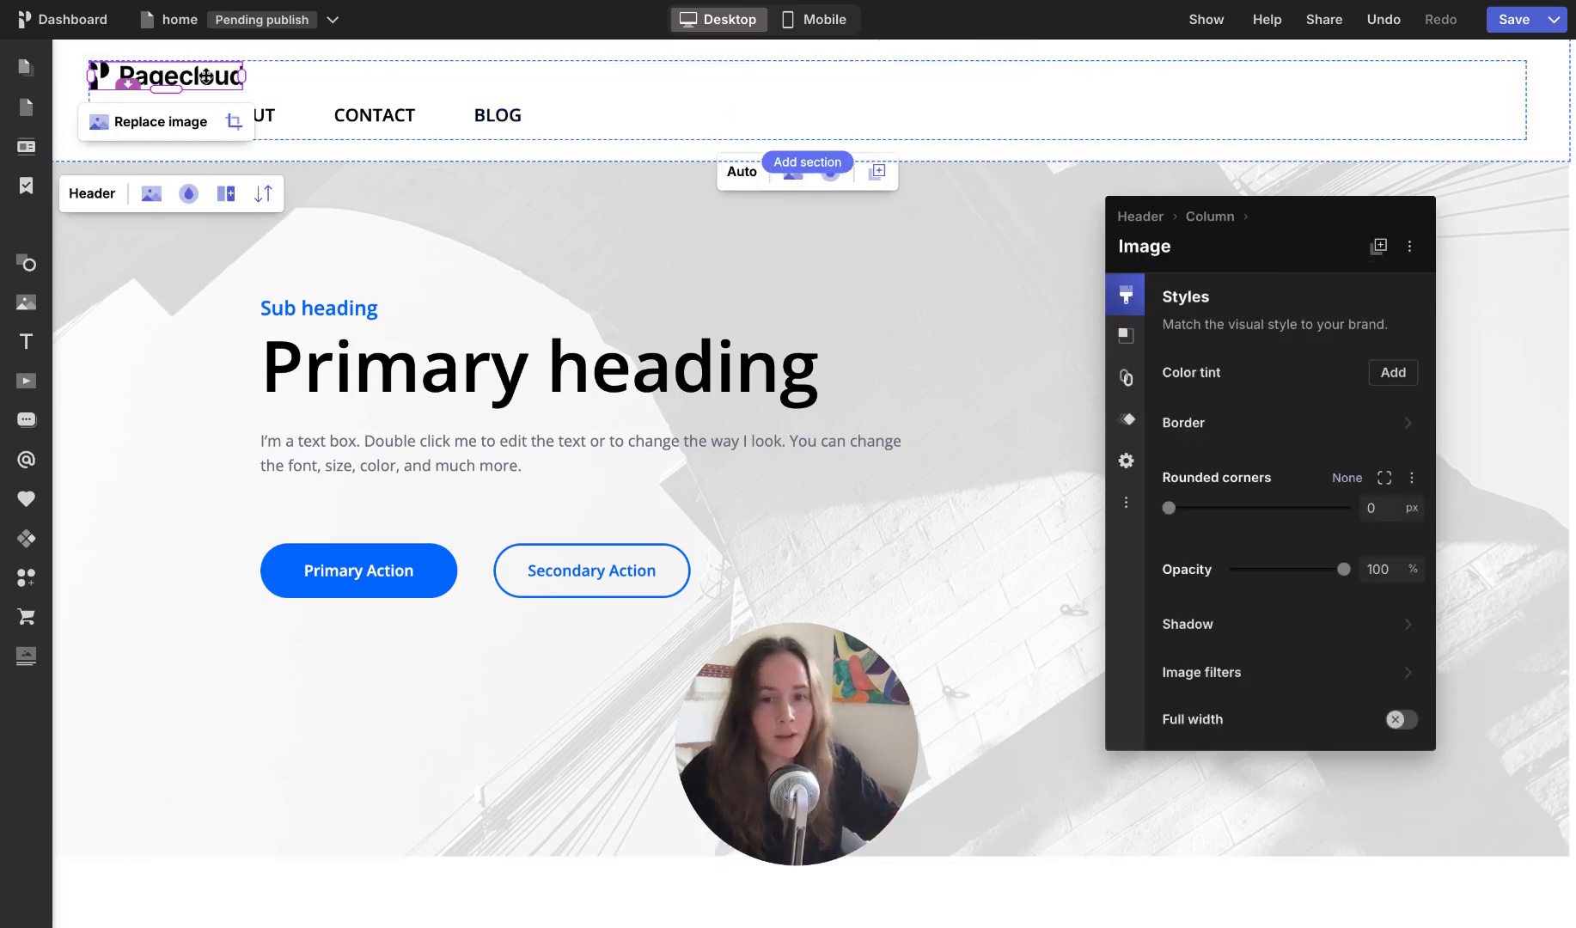
key(Delete)
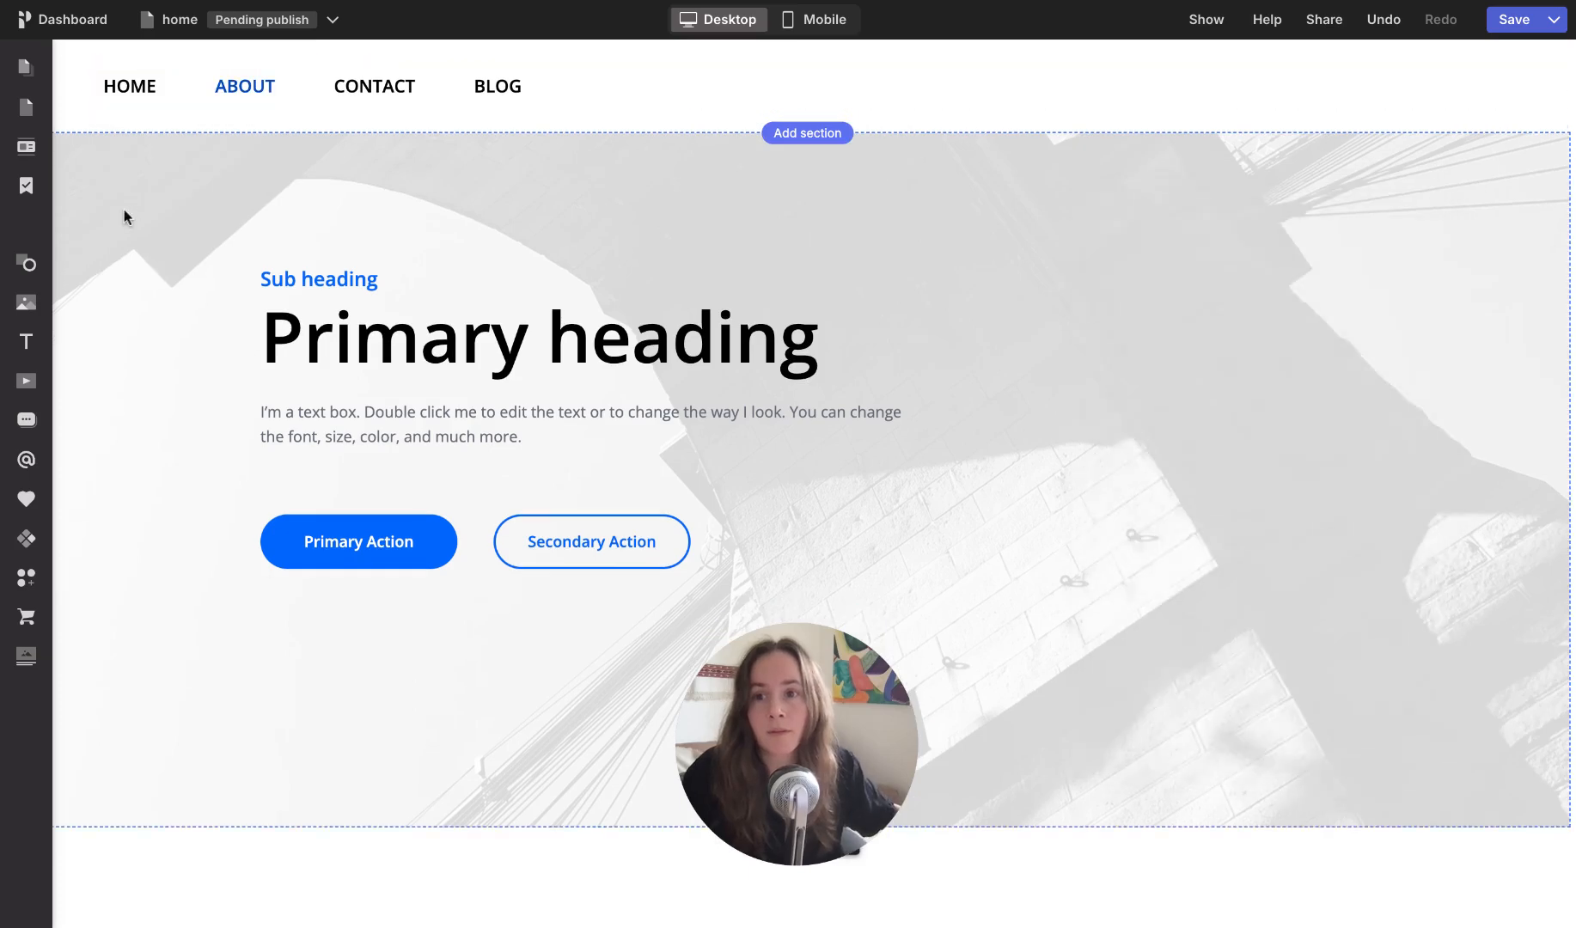
Step: Add an H1 heading reading "Pagecloud" above the header's menu and shrink it to about 403 by 49 px
mouse_move(30, 344)
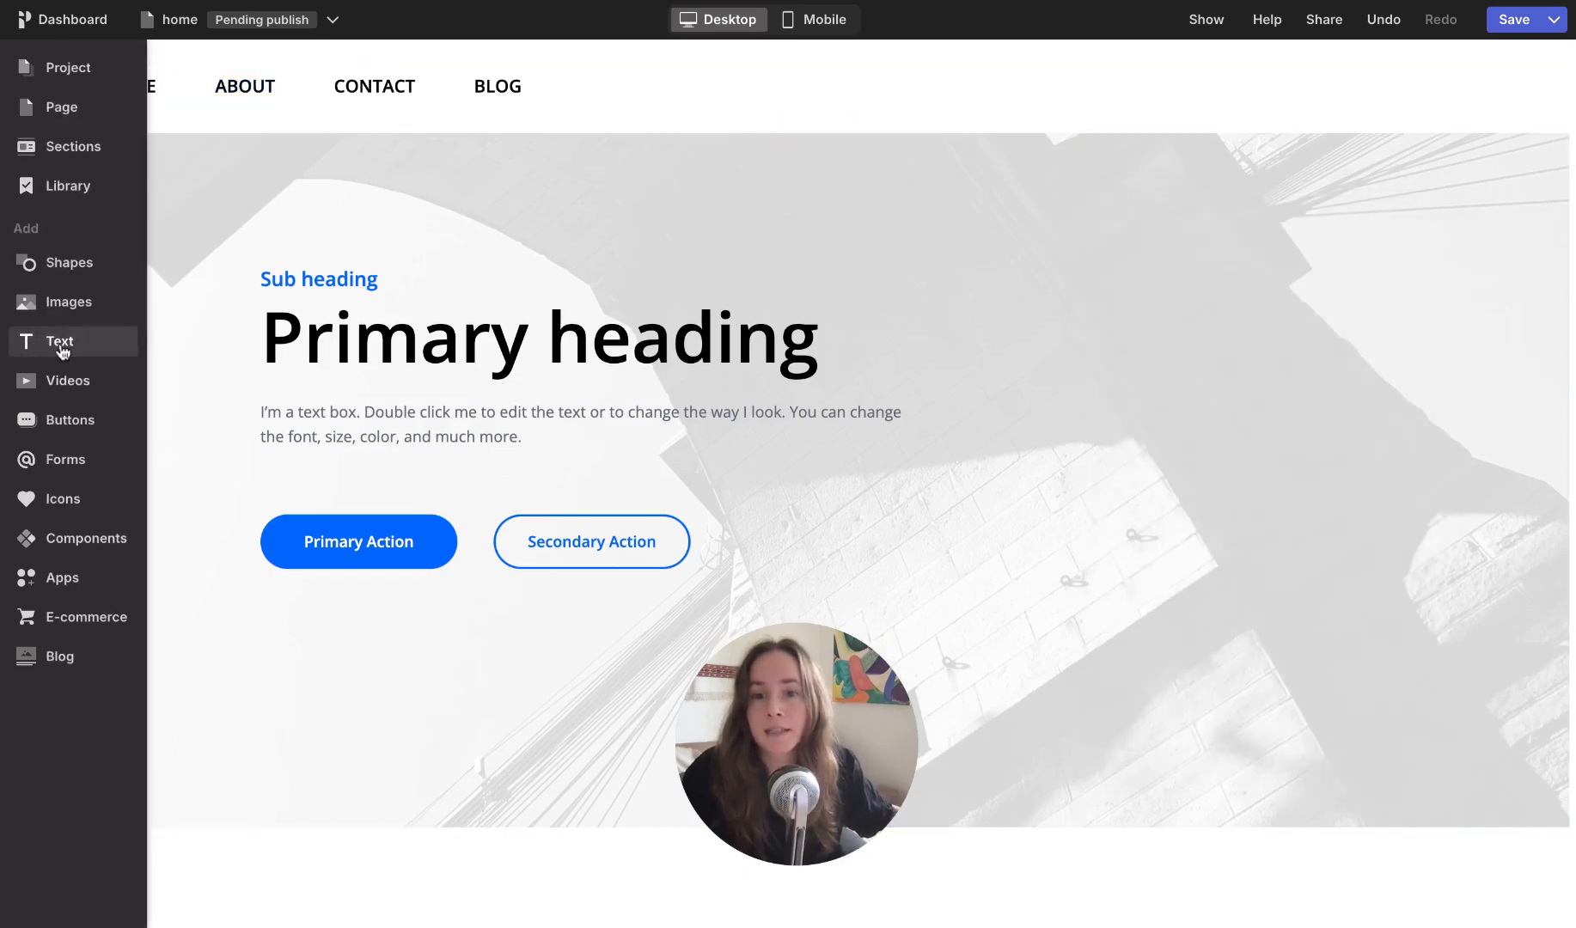
click(62, 351)
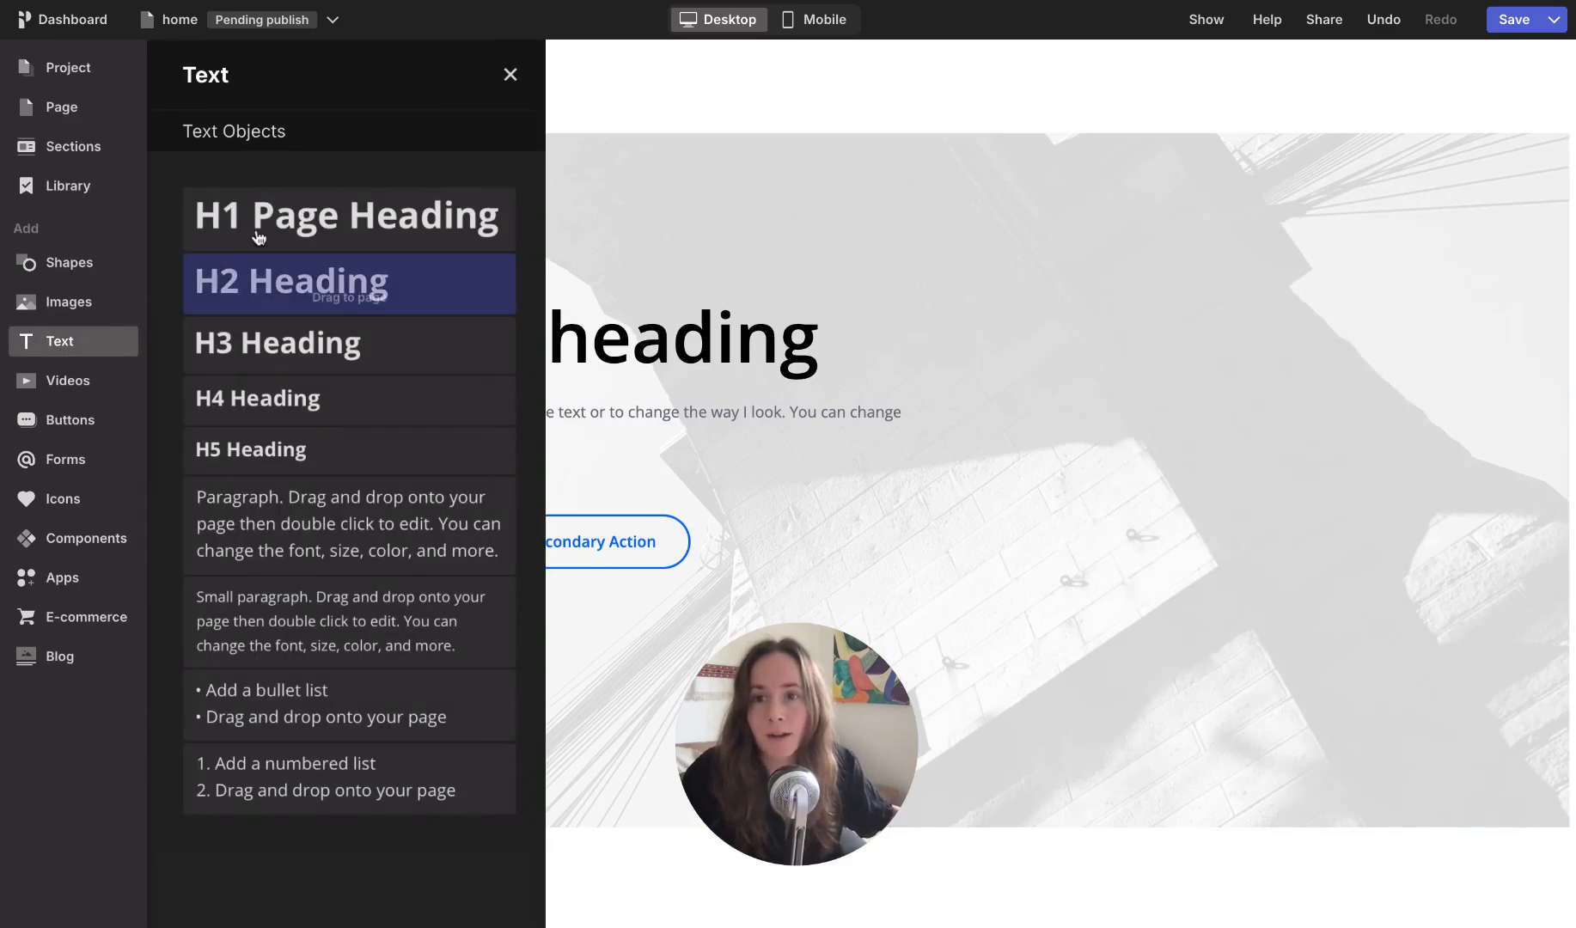
drag(257, 223, 332, 97)
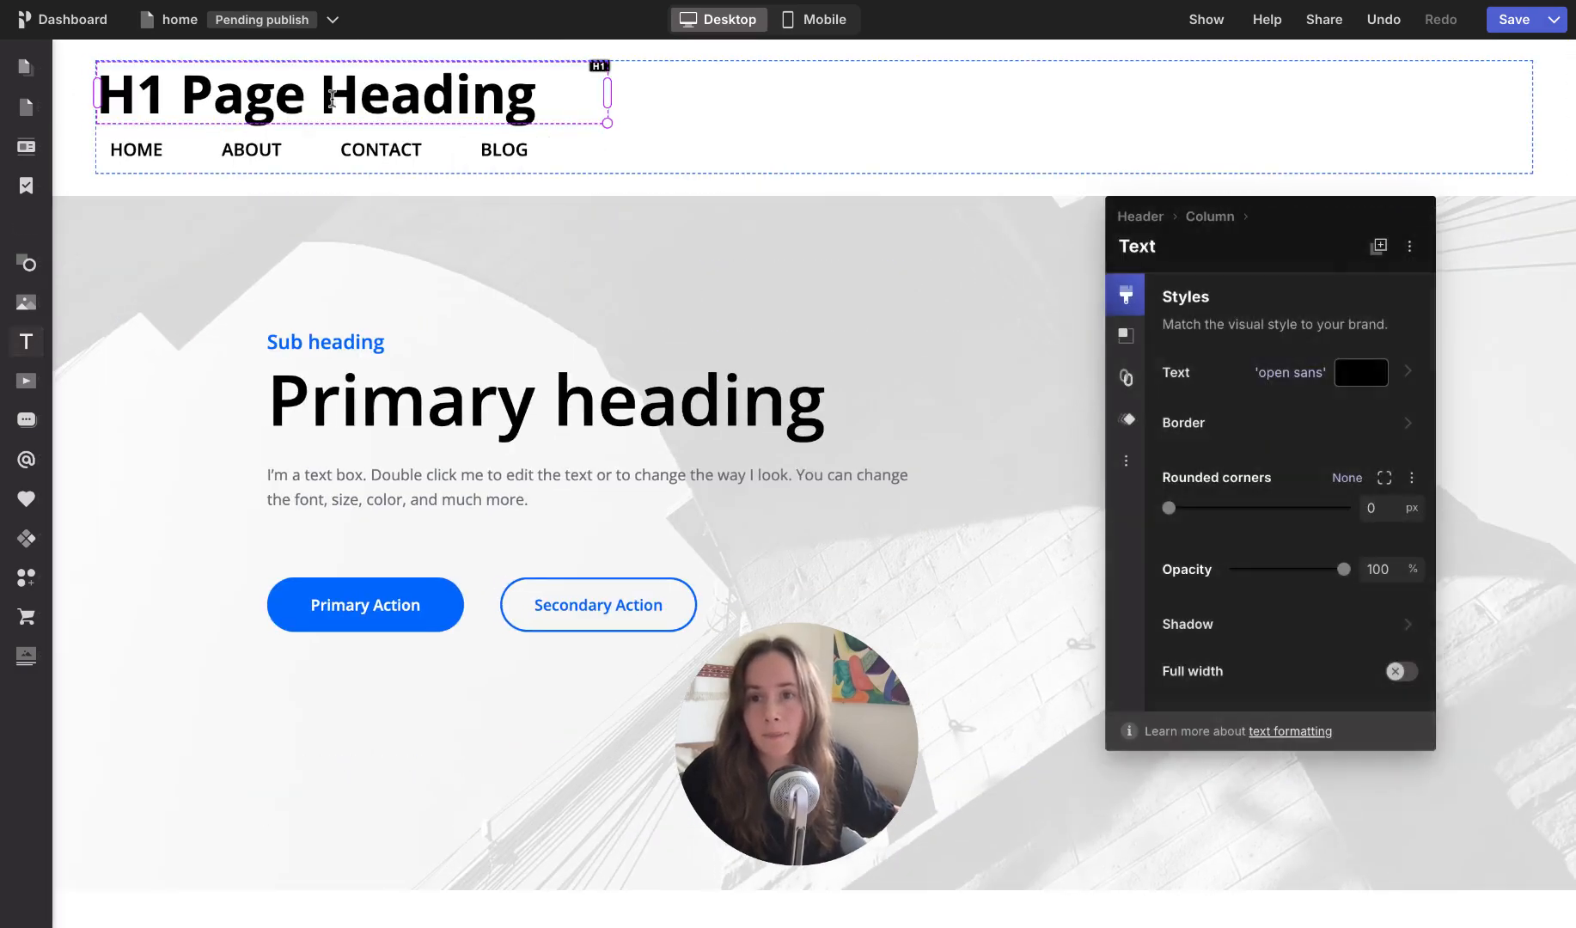
double_click(331, 97)
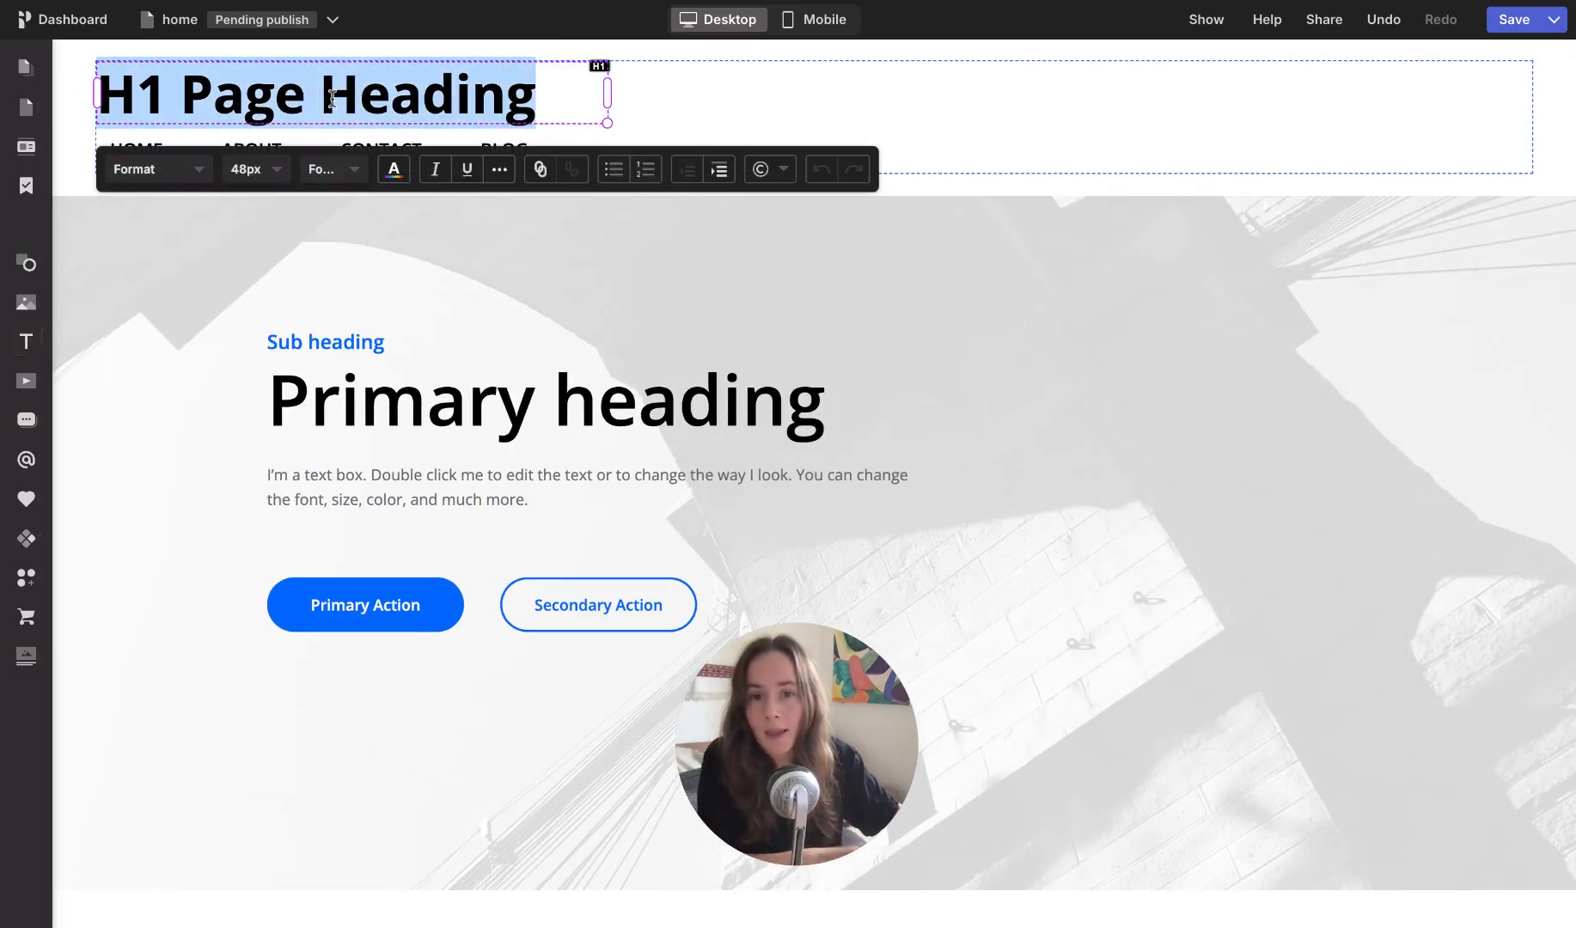
text(Pagecloud)
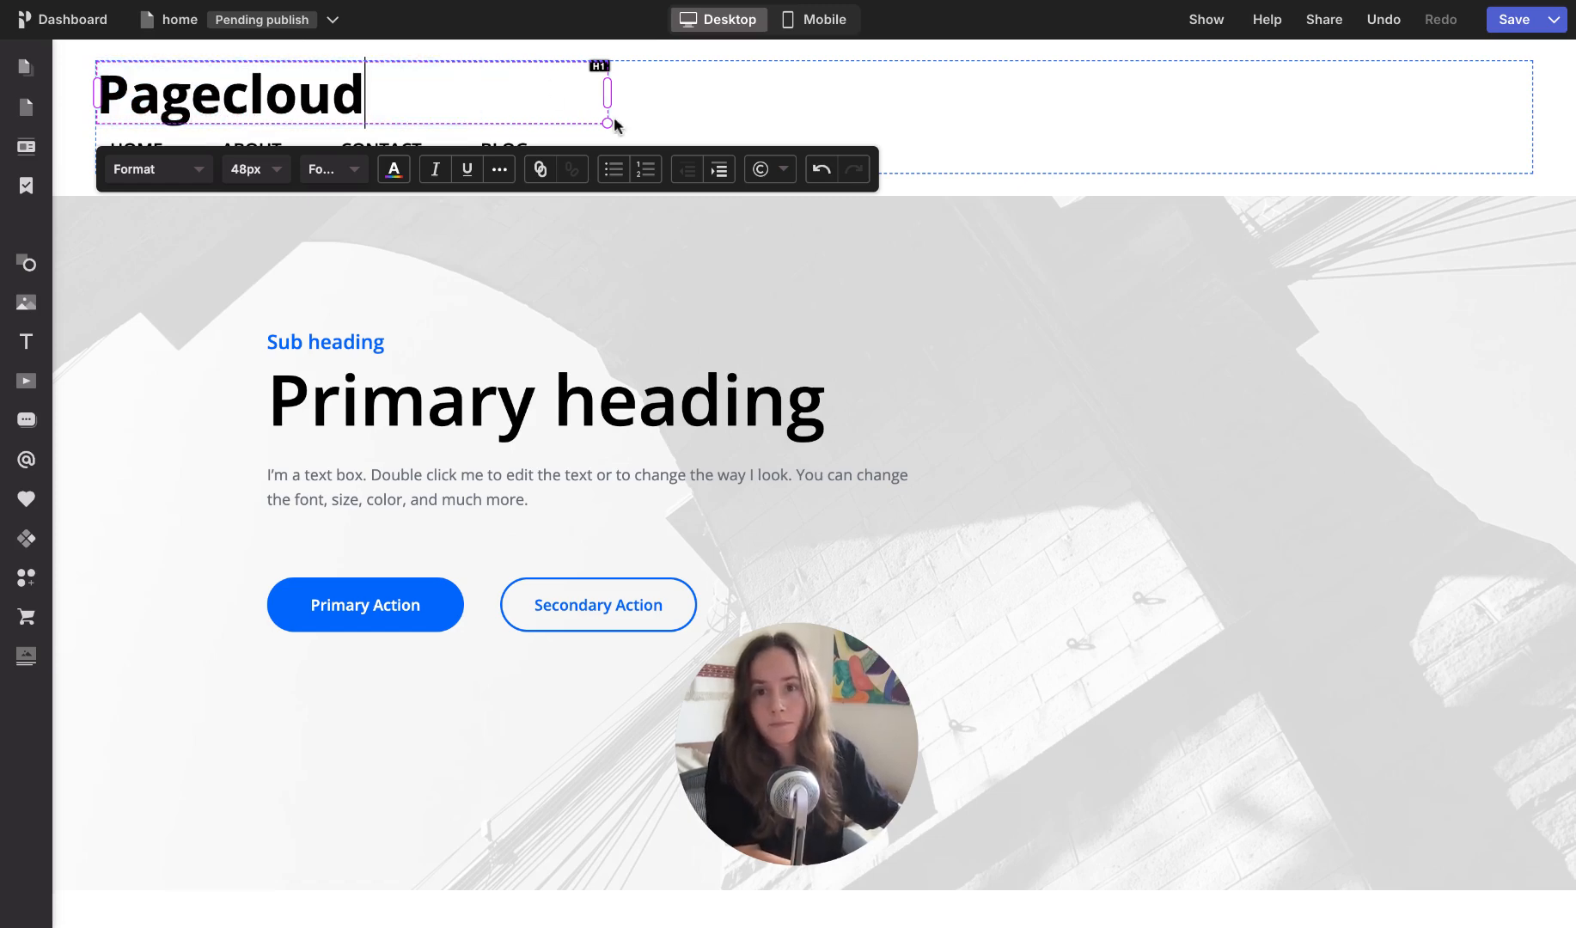
drag(602, 122, 510, 116)
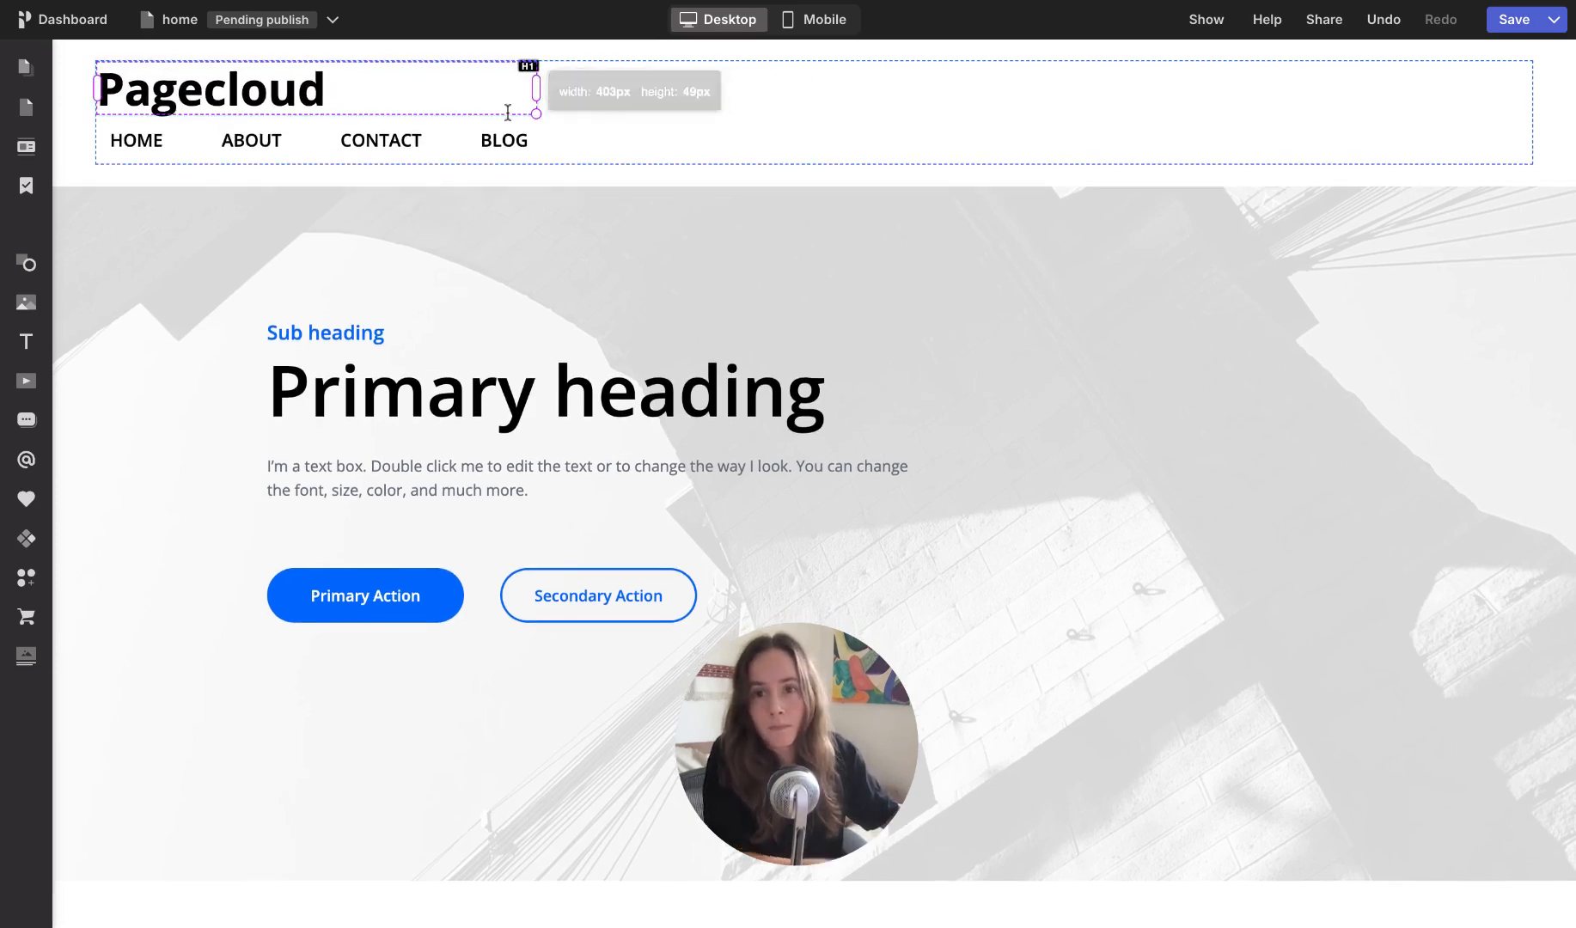
Step: Combine the Pagecloud heading and the navigation menu into one auto group
click(582, 110)
drag(695, 90, 377, 154)
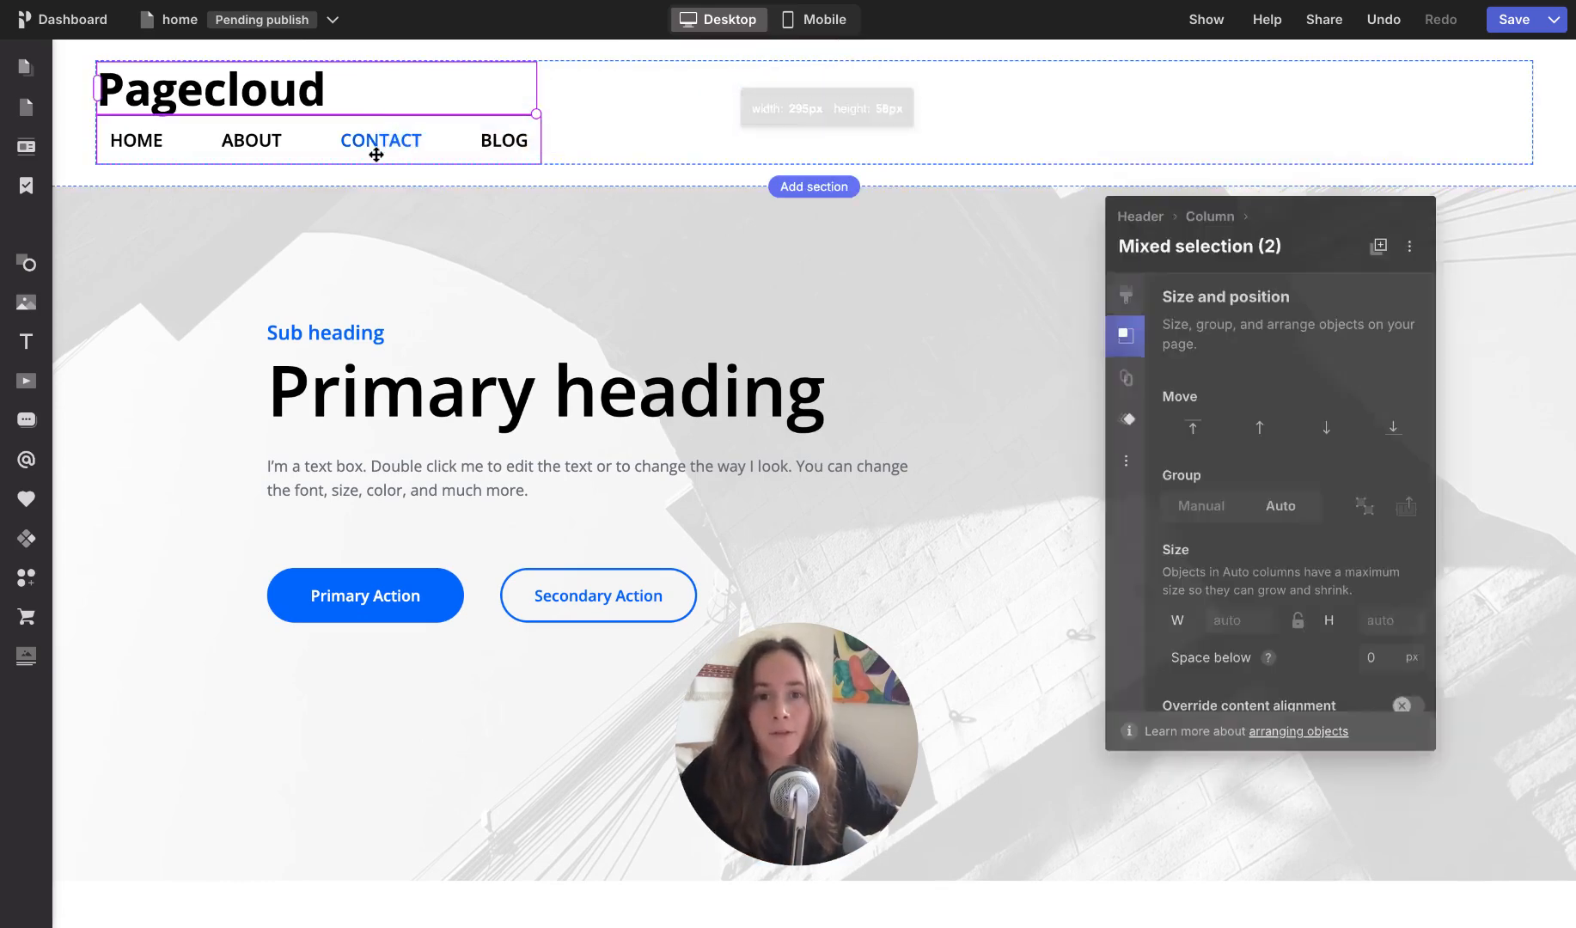
click(1275, 513)
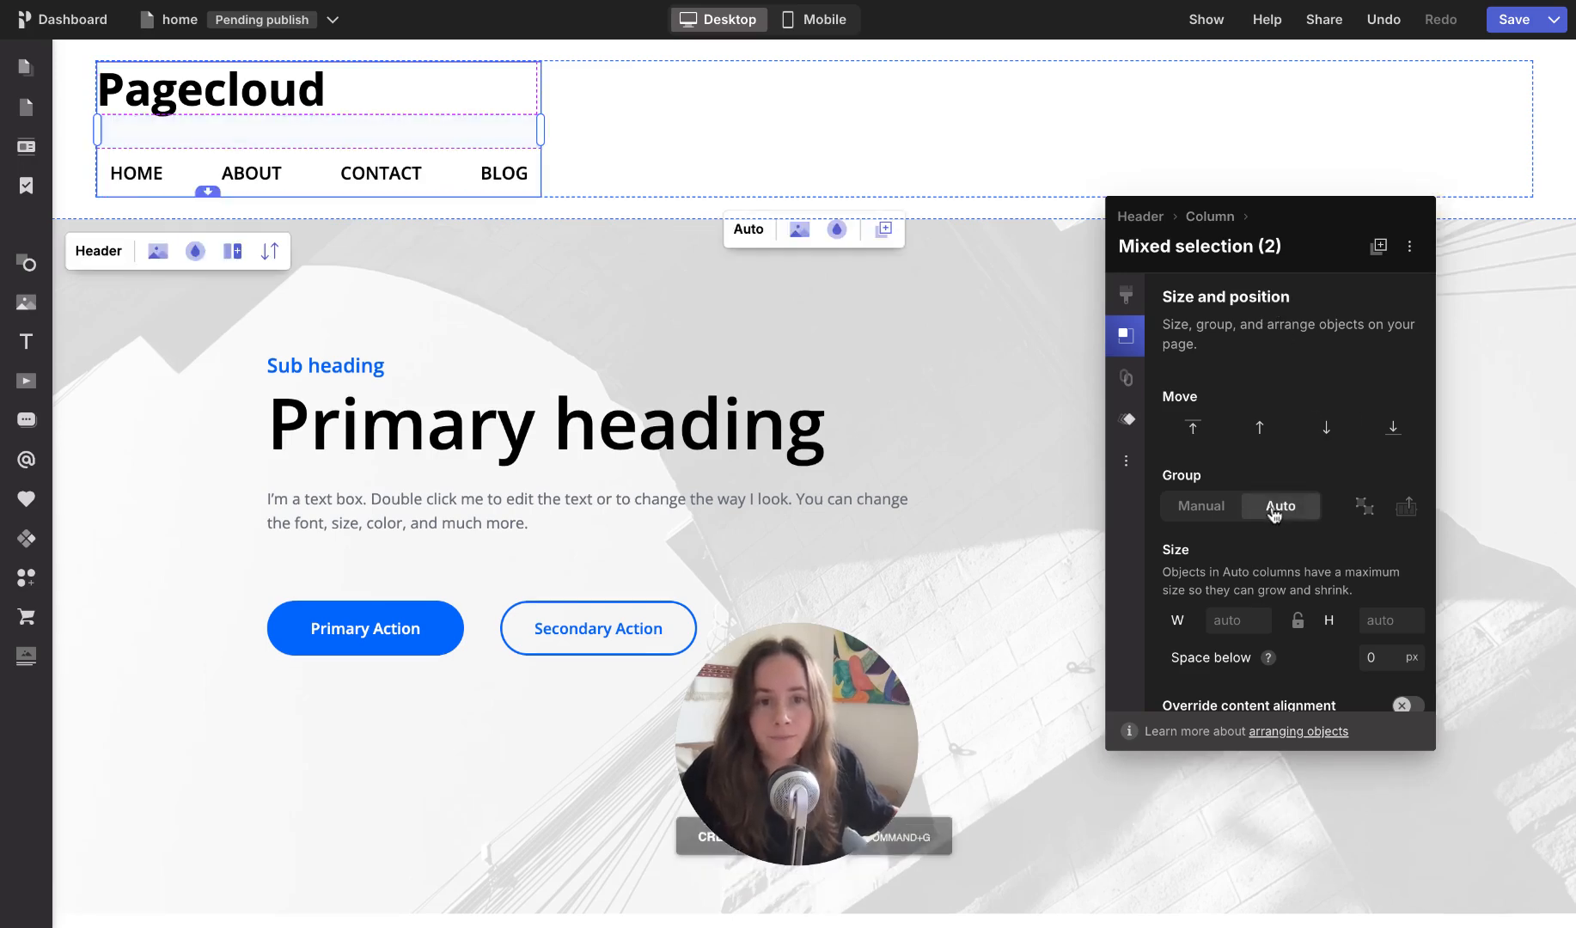
Step: Set the header auto group's layout direction to horizontal and widen the group nearly to the end of its column
click(1127, 337)
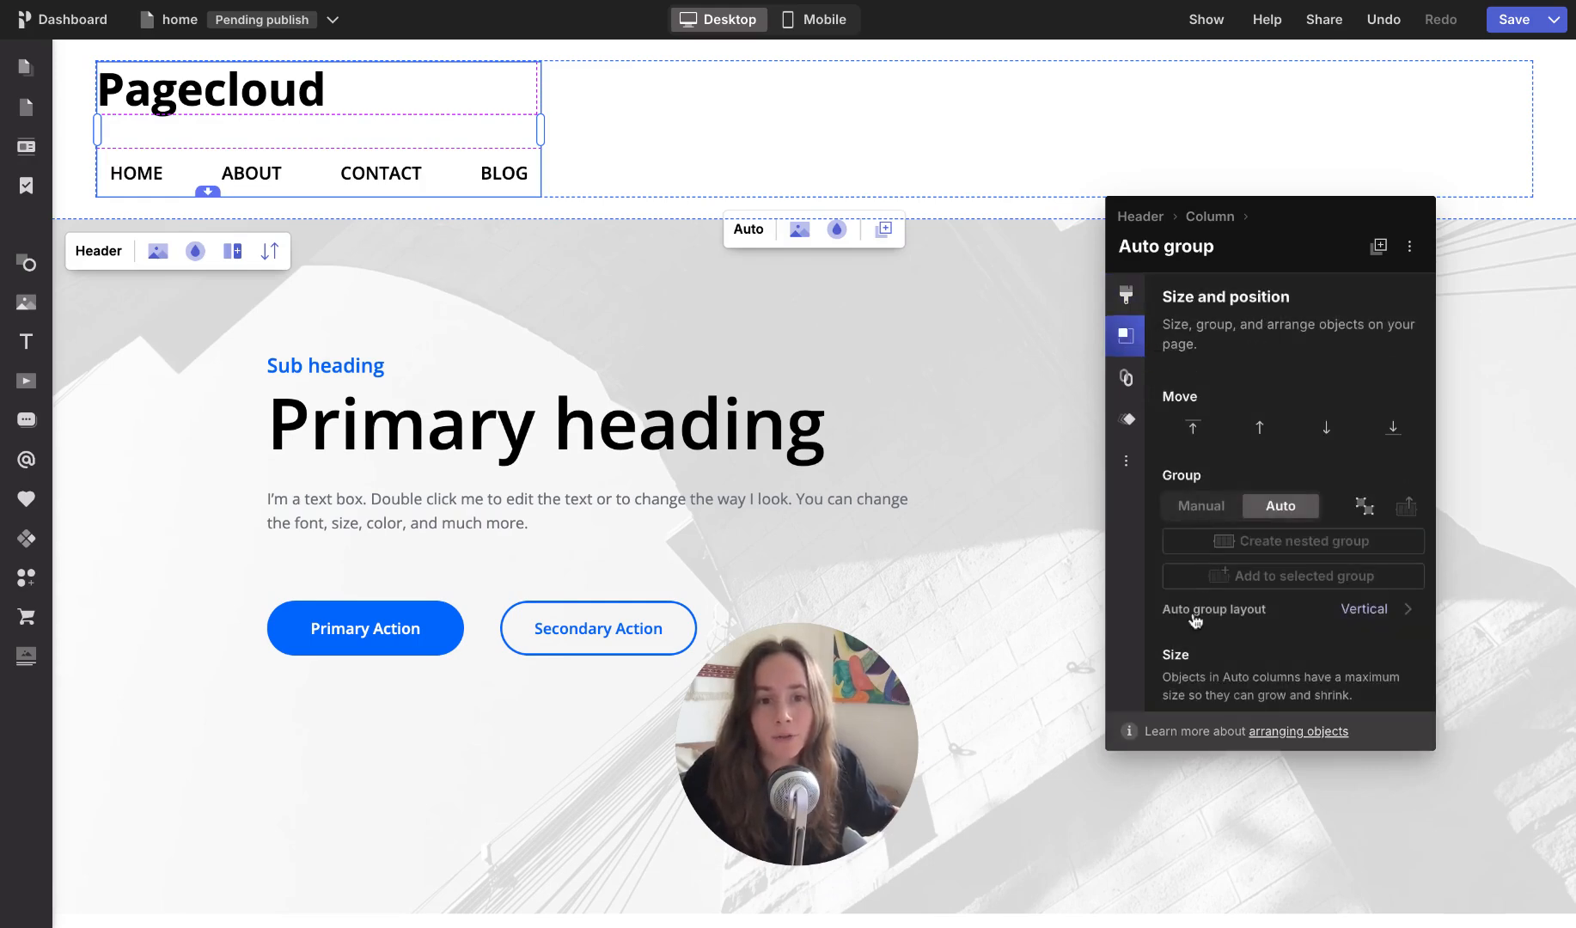
click(1360, 612)
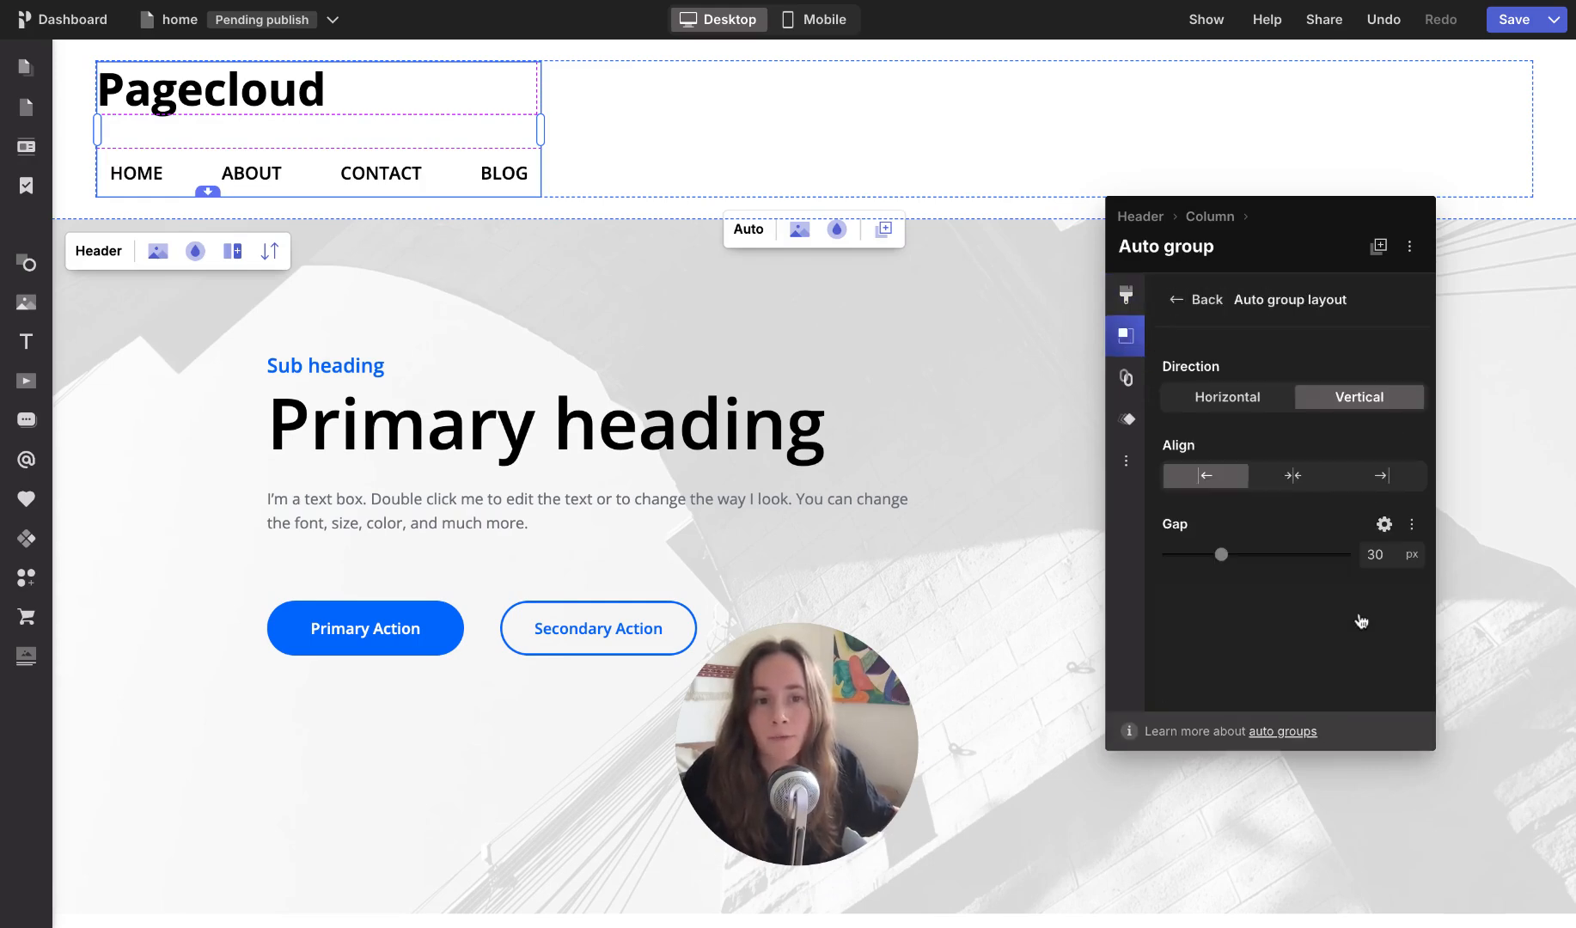
click(1210, 408)
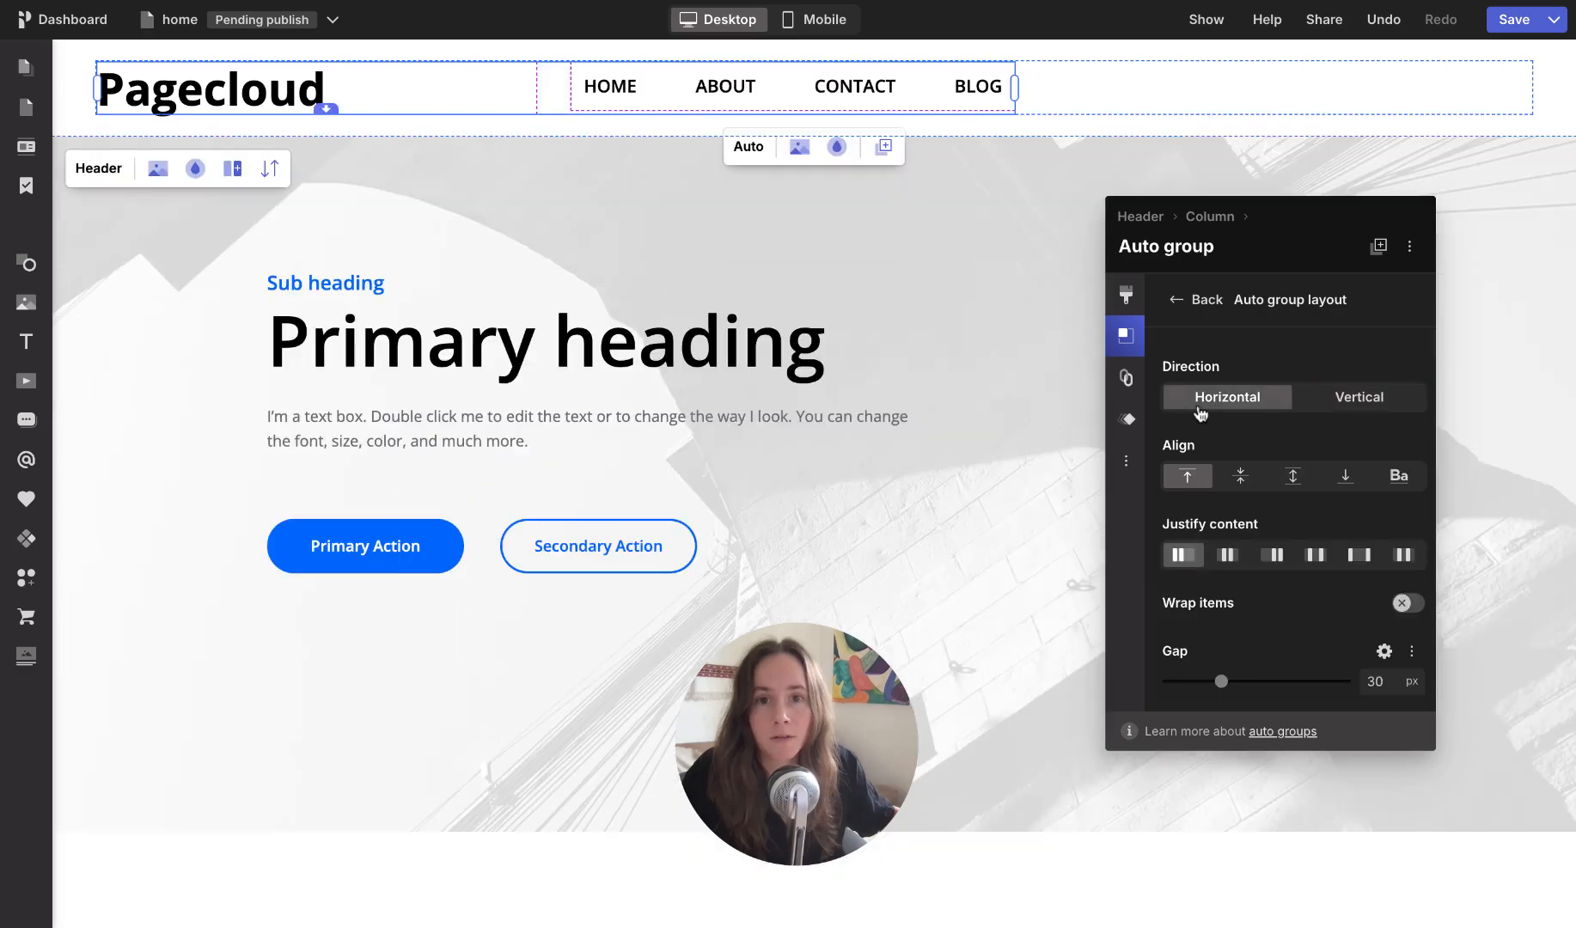
drag(1014, 86, 1485, 92)
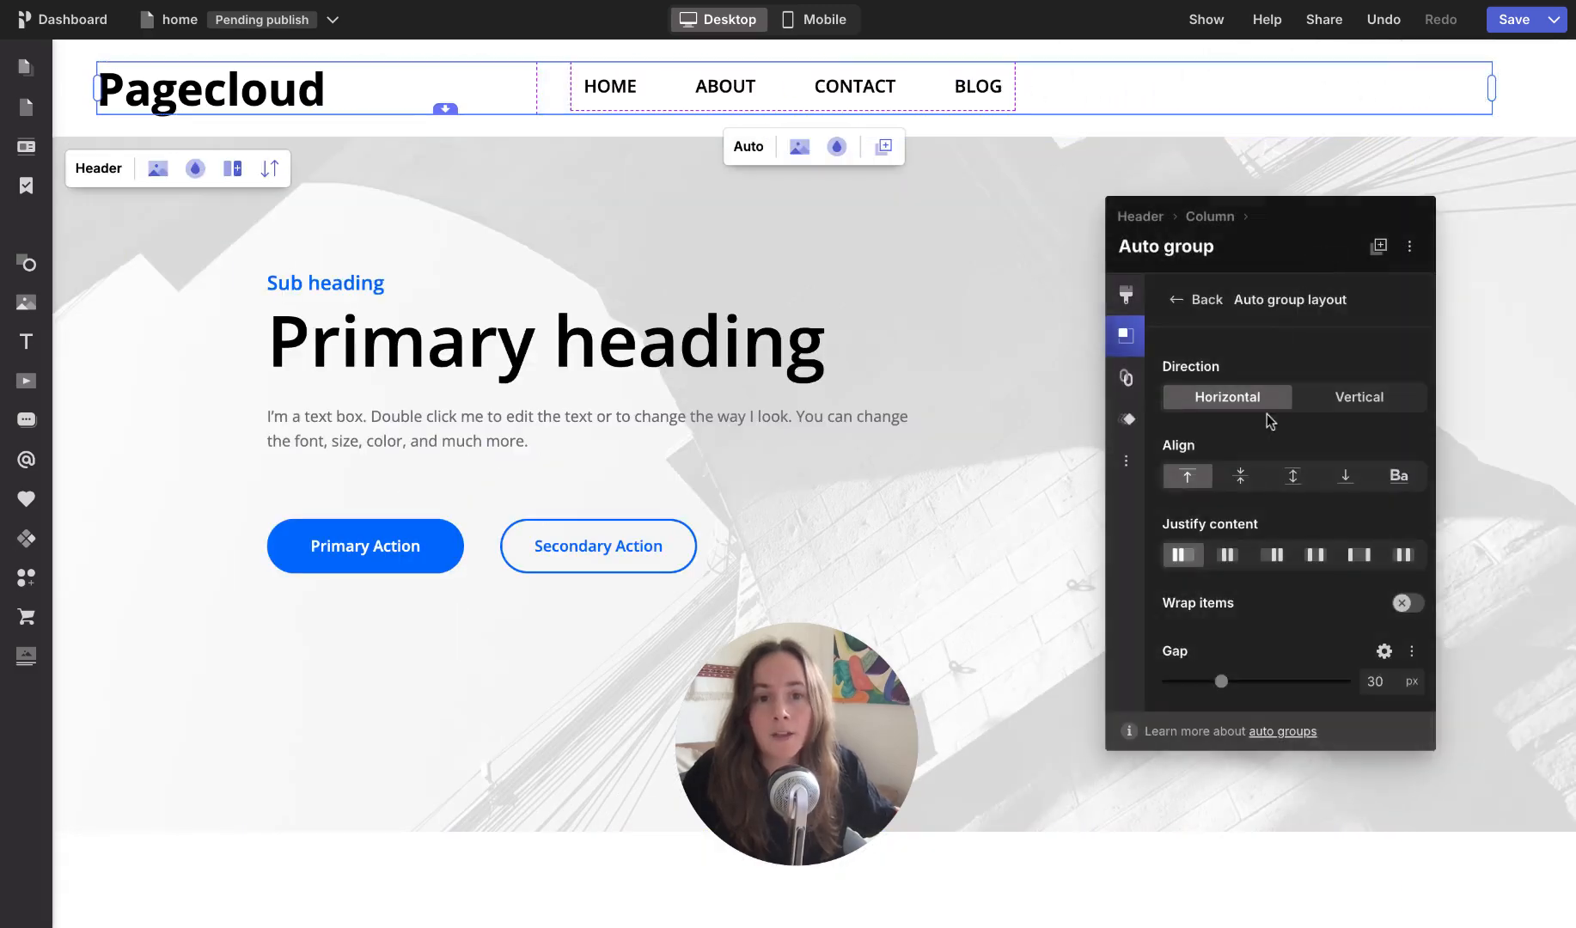
Step: Centre the header group's items vertically and justify them with space between the heading and the menu
click(1239, 481)
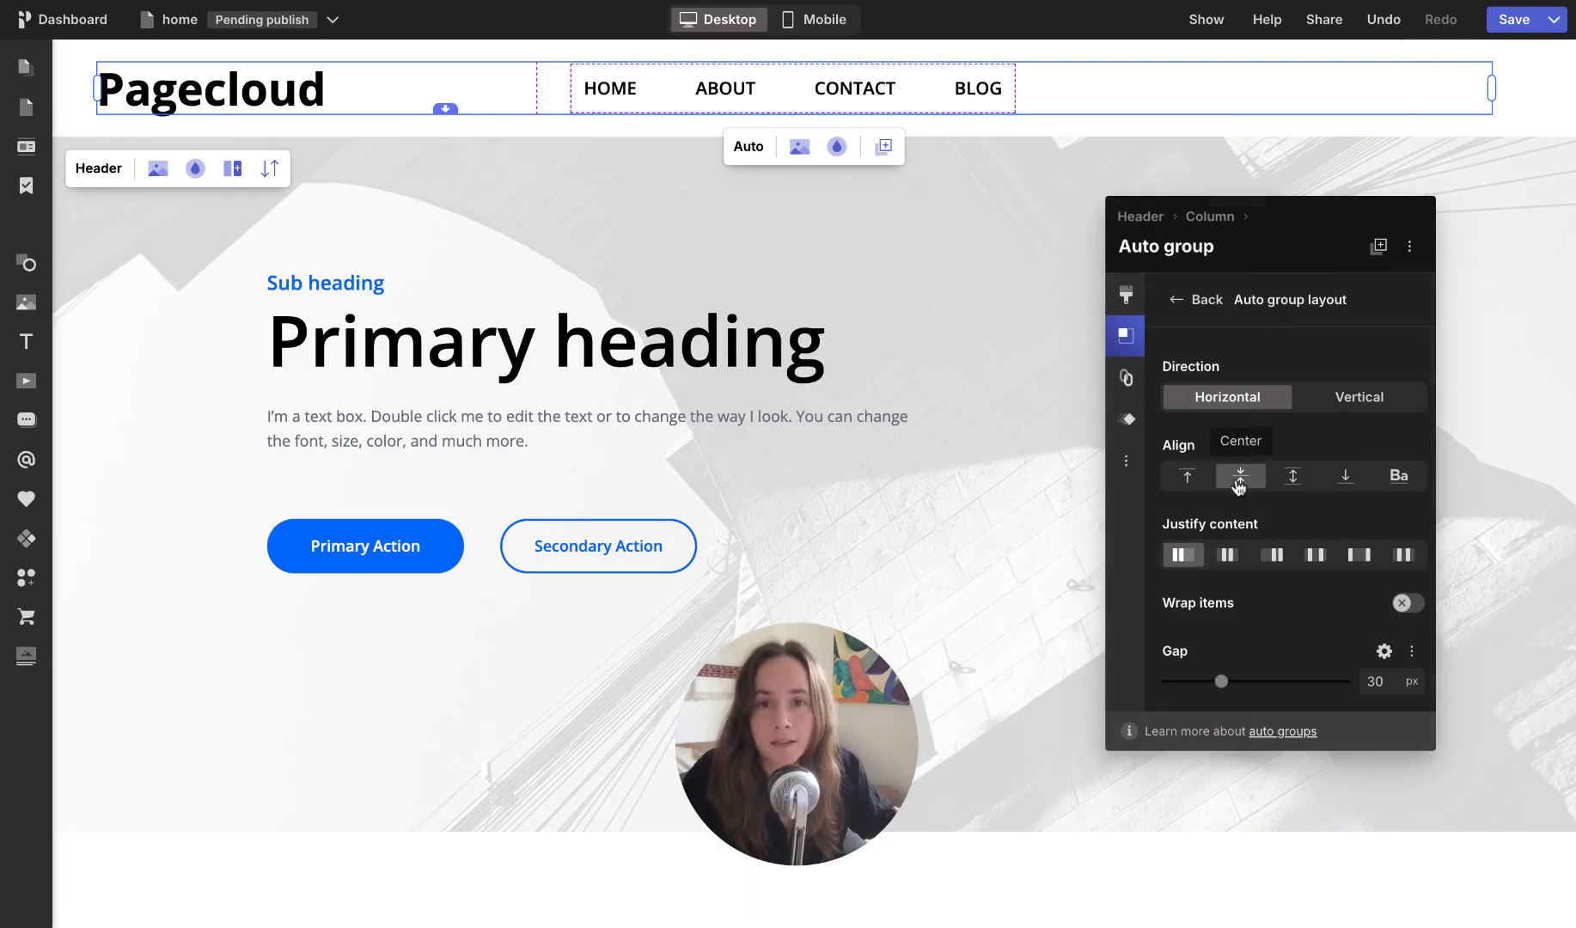
click(1359, 556)
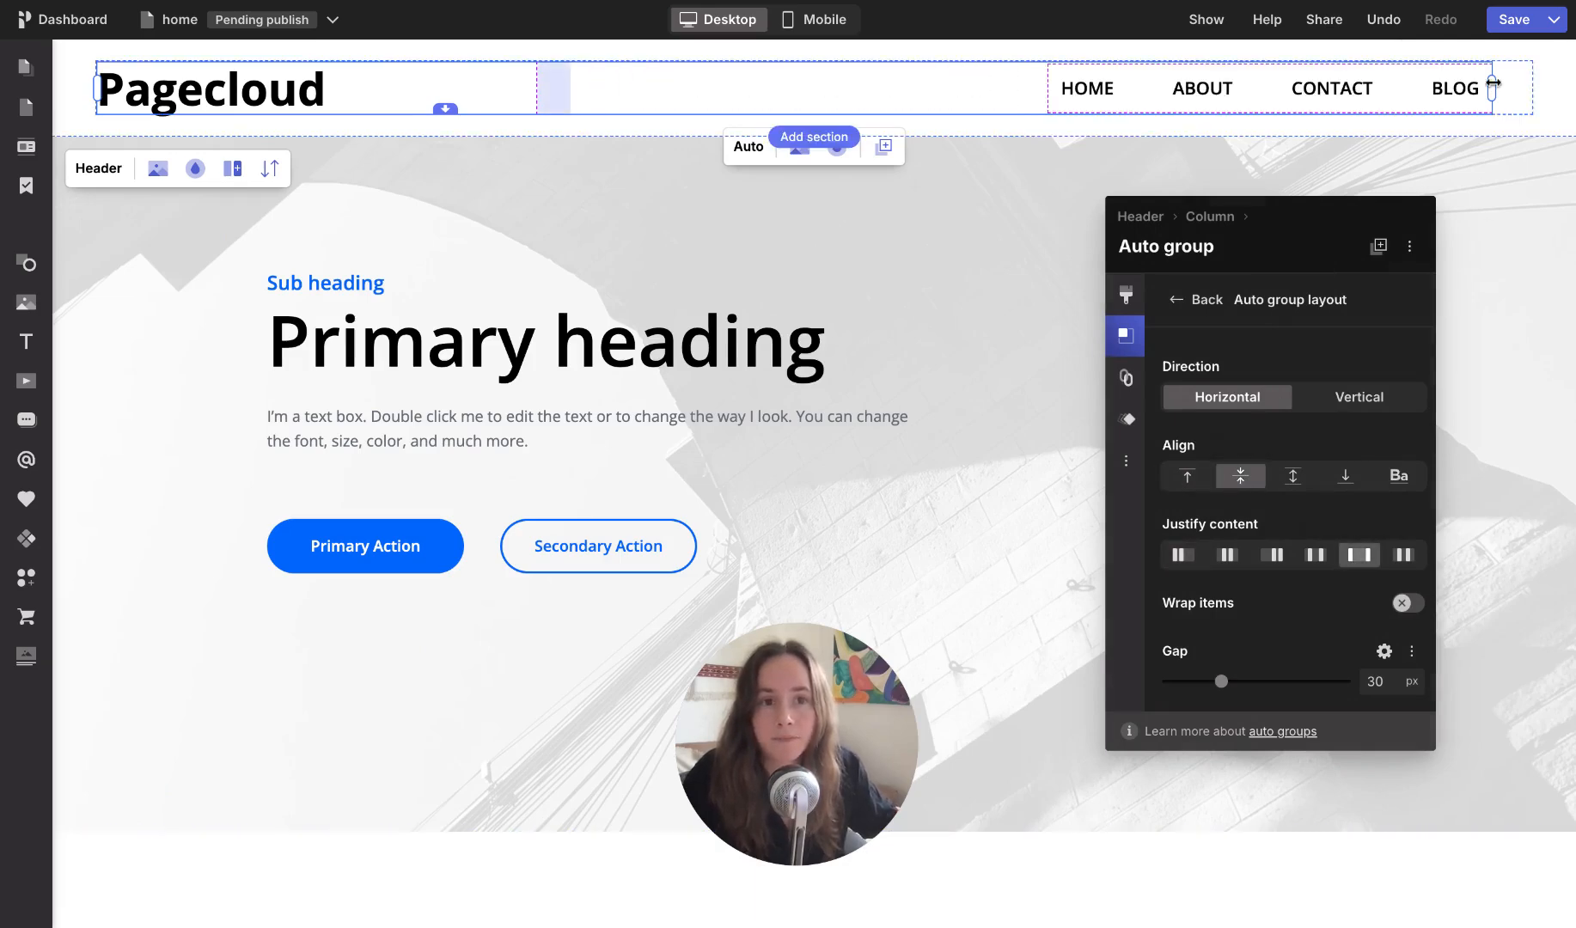
click(1479, 187)
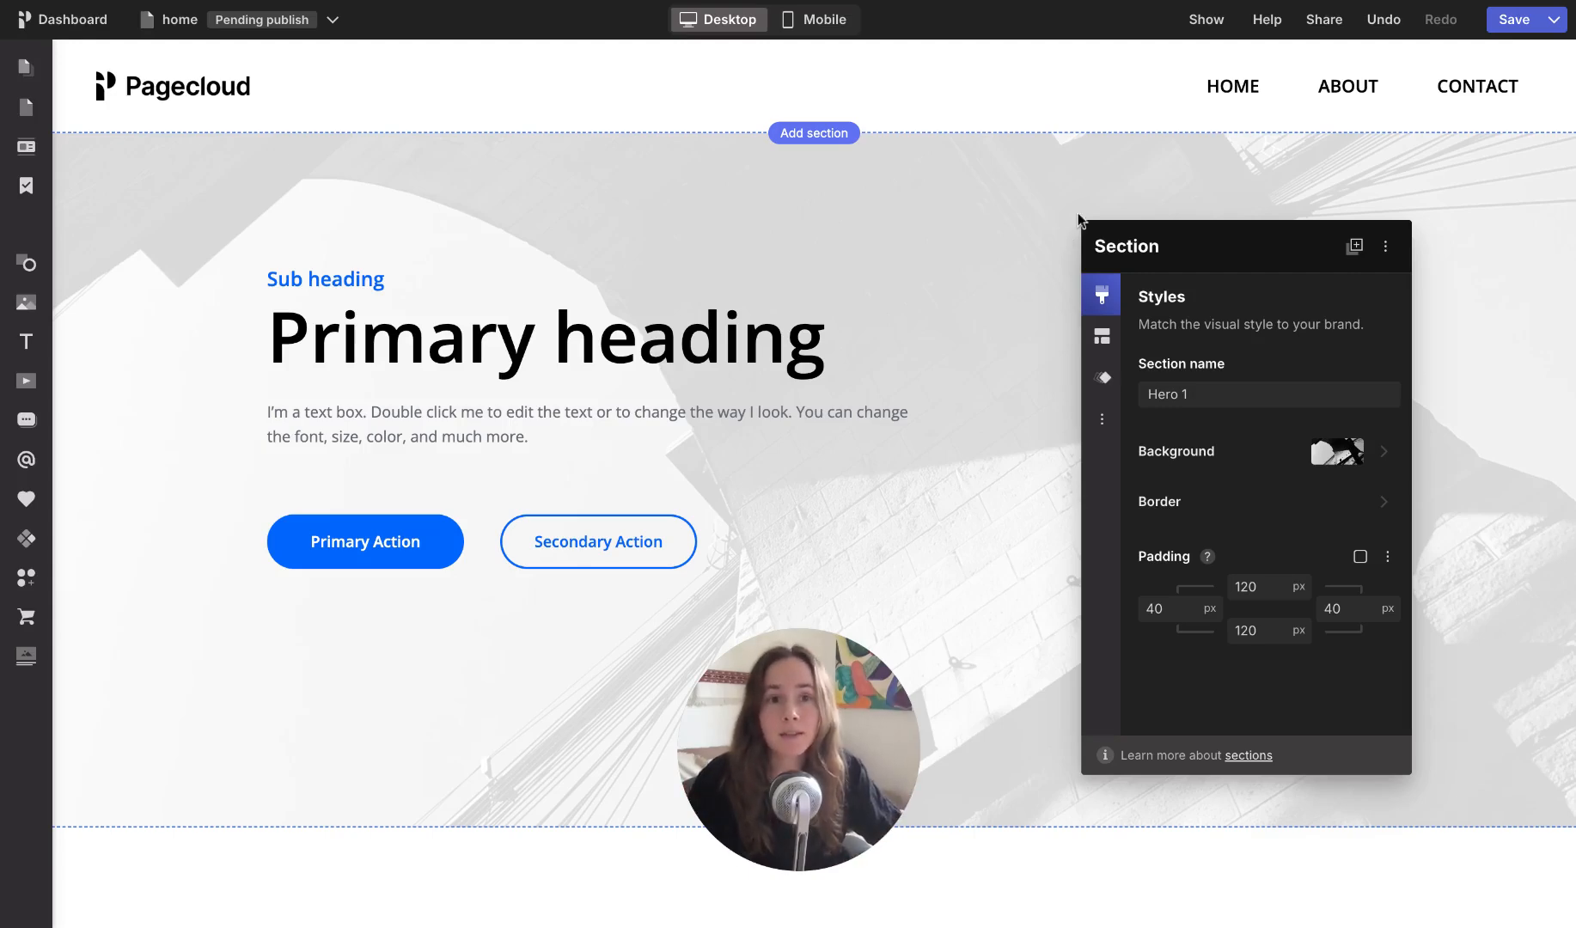
Step: Open the link editor of the header's navigation menu
click(1108, 91)
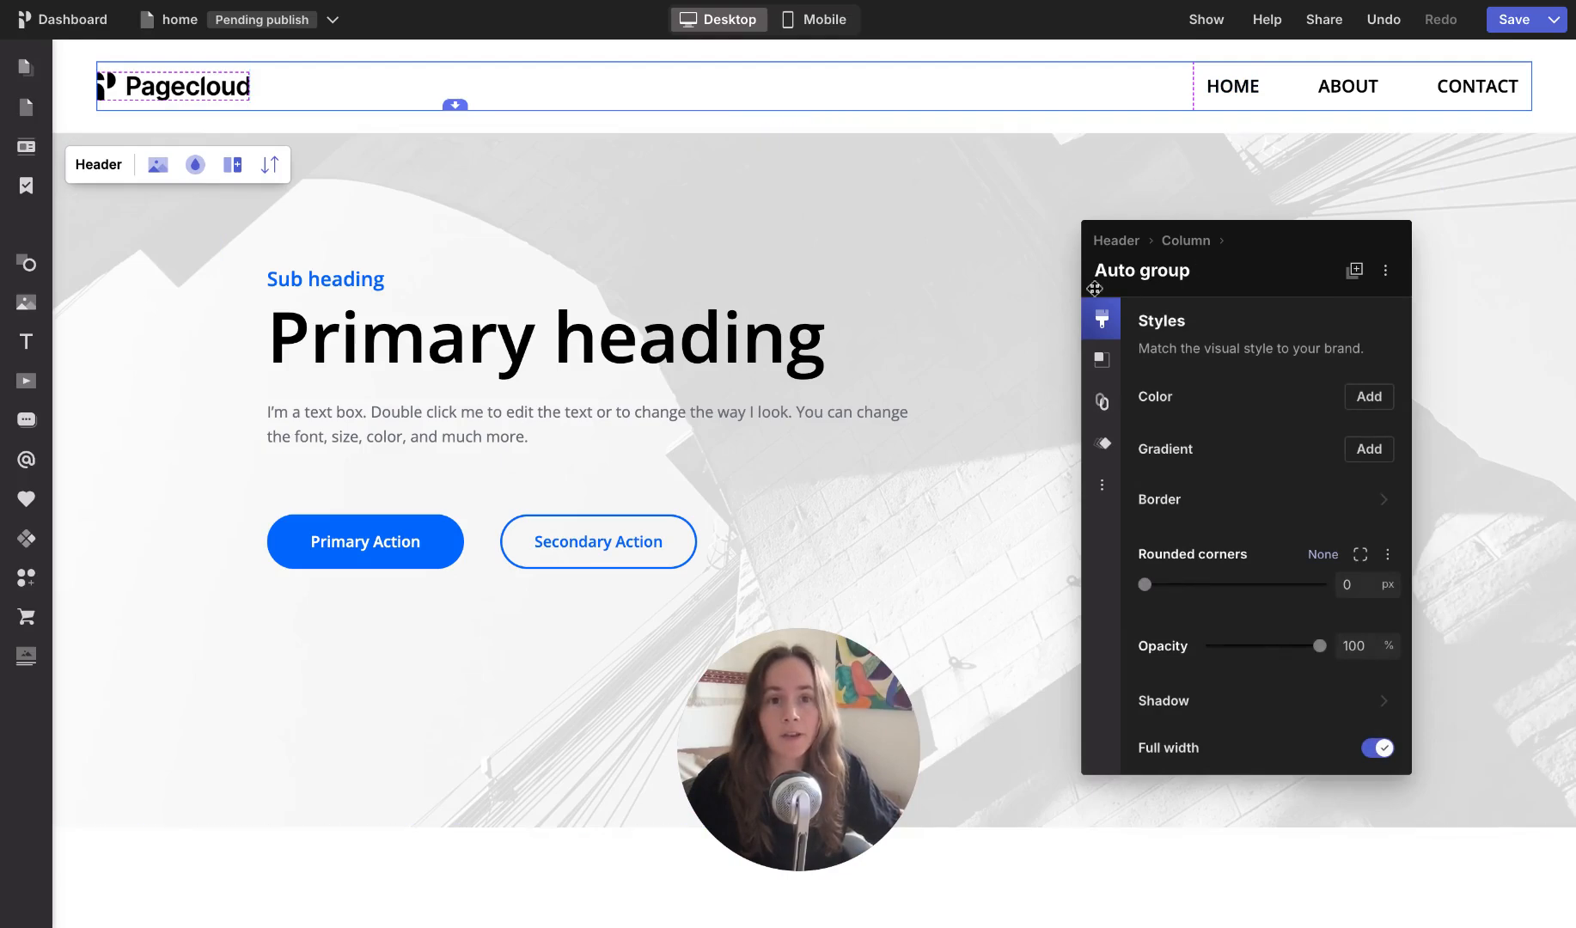
click(1291, 94)
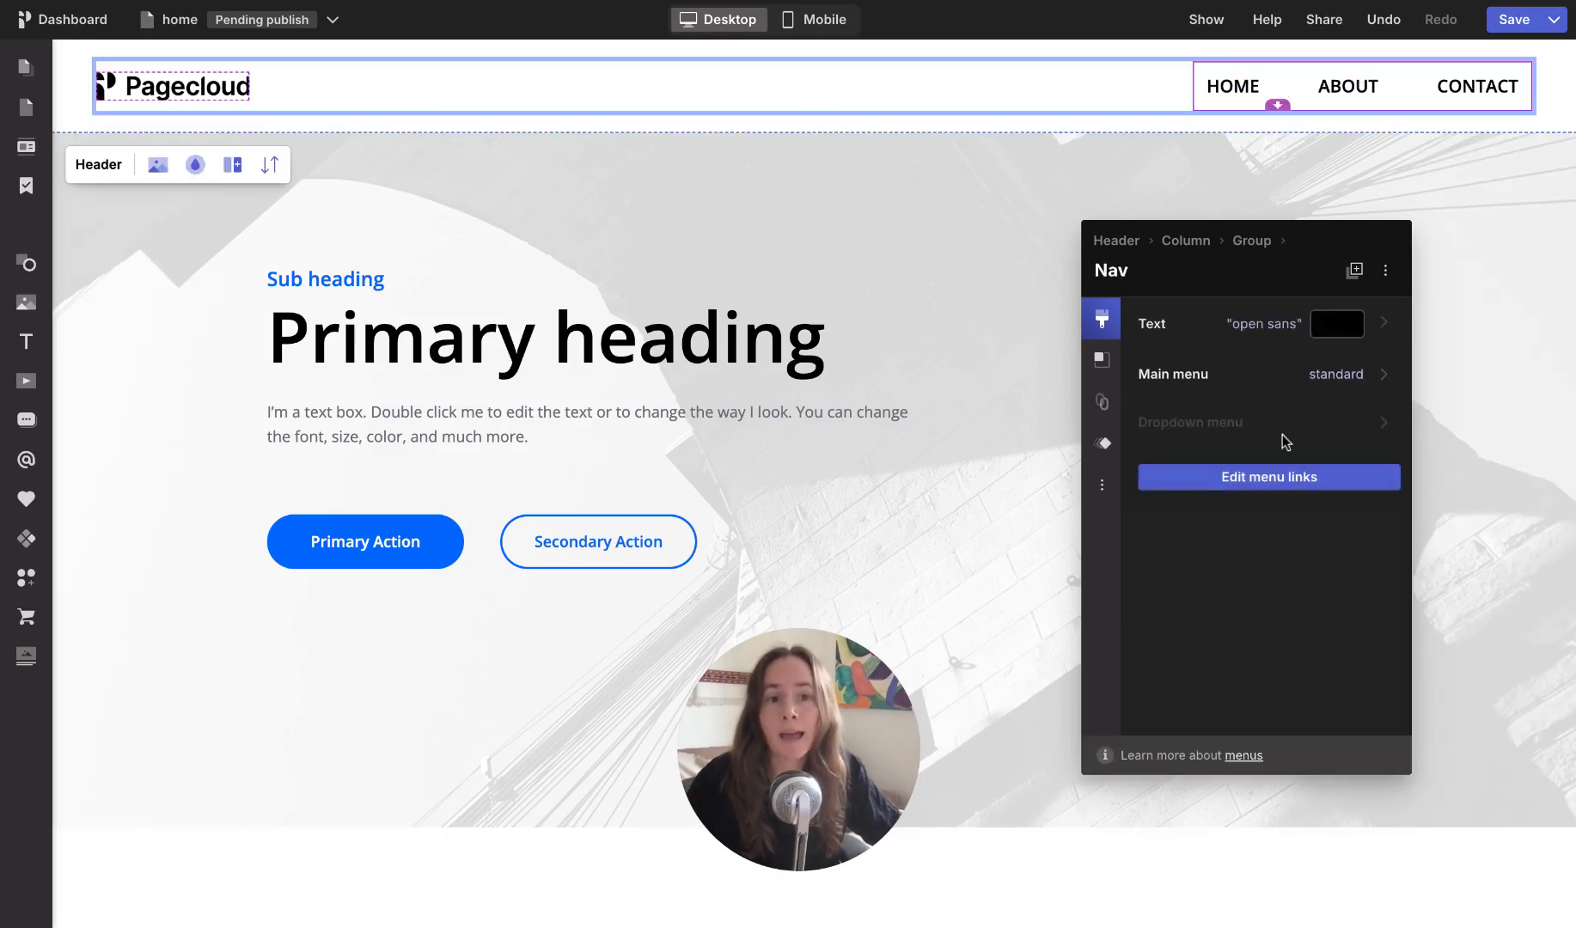
click(1271, 486)
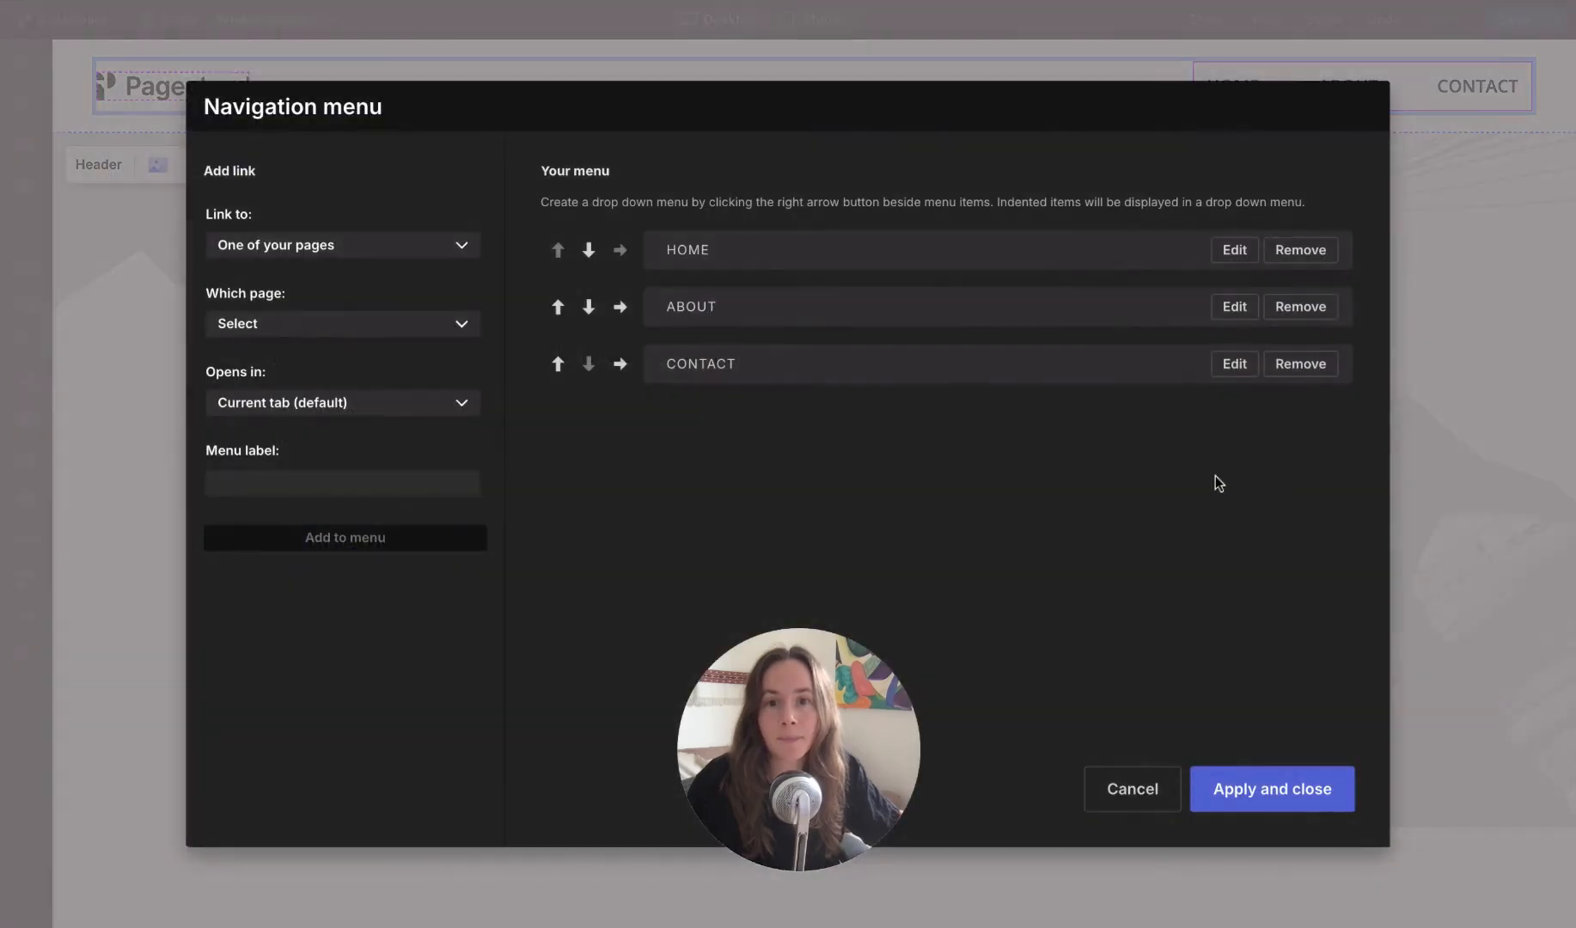
Step: Look through the link types available for a new menu link, keeping One of your pages
click(318, 250)
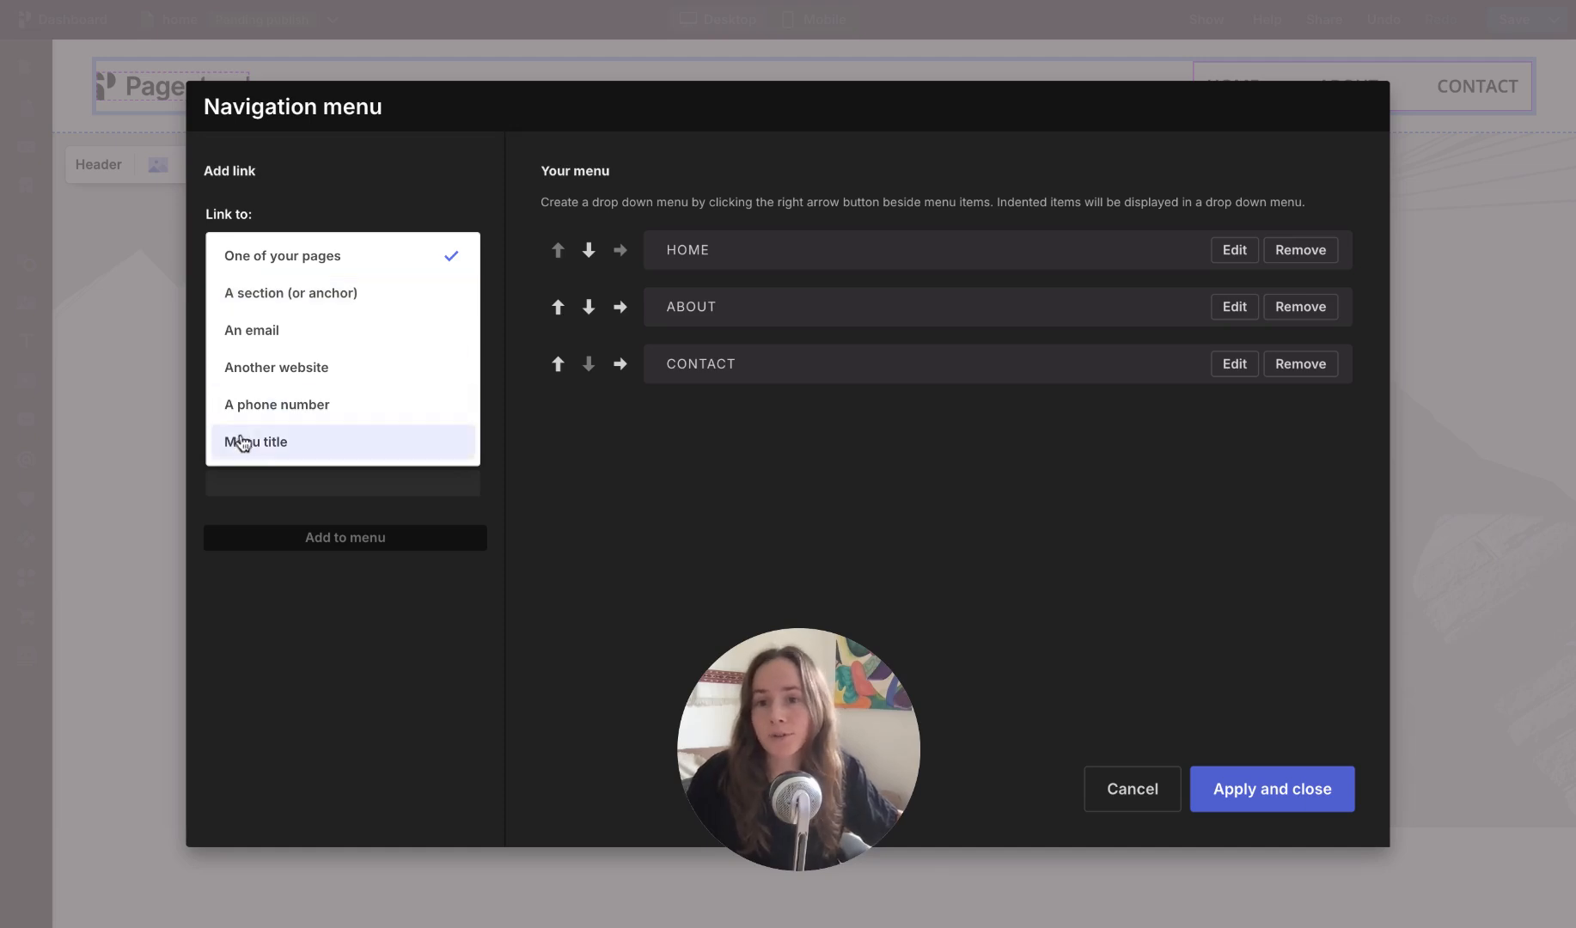
click(514, 336)
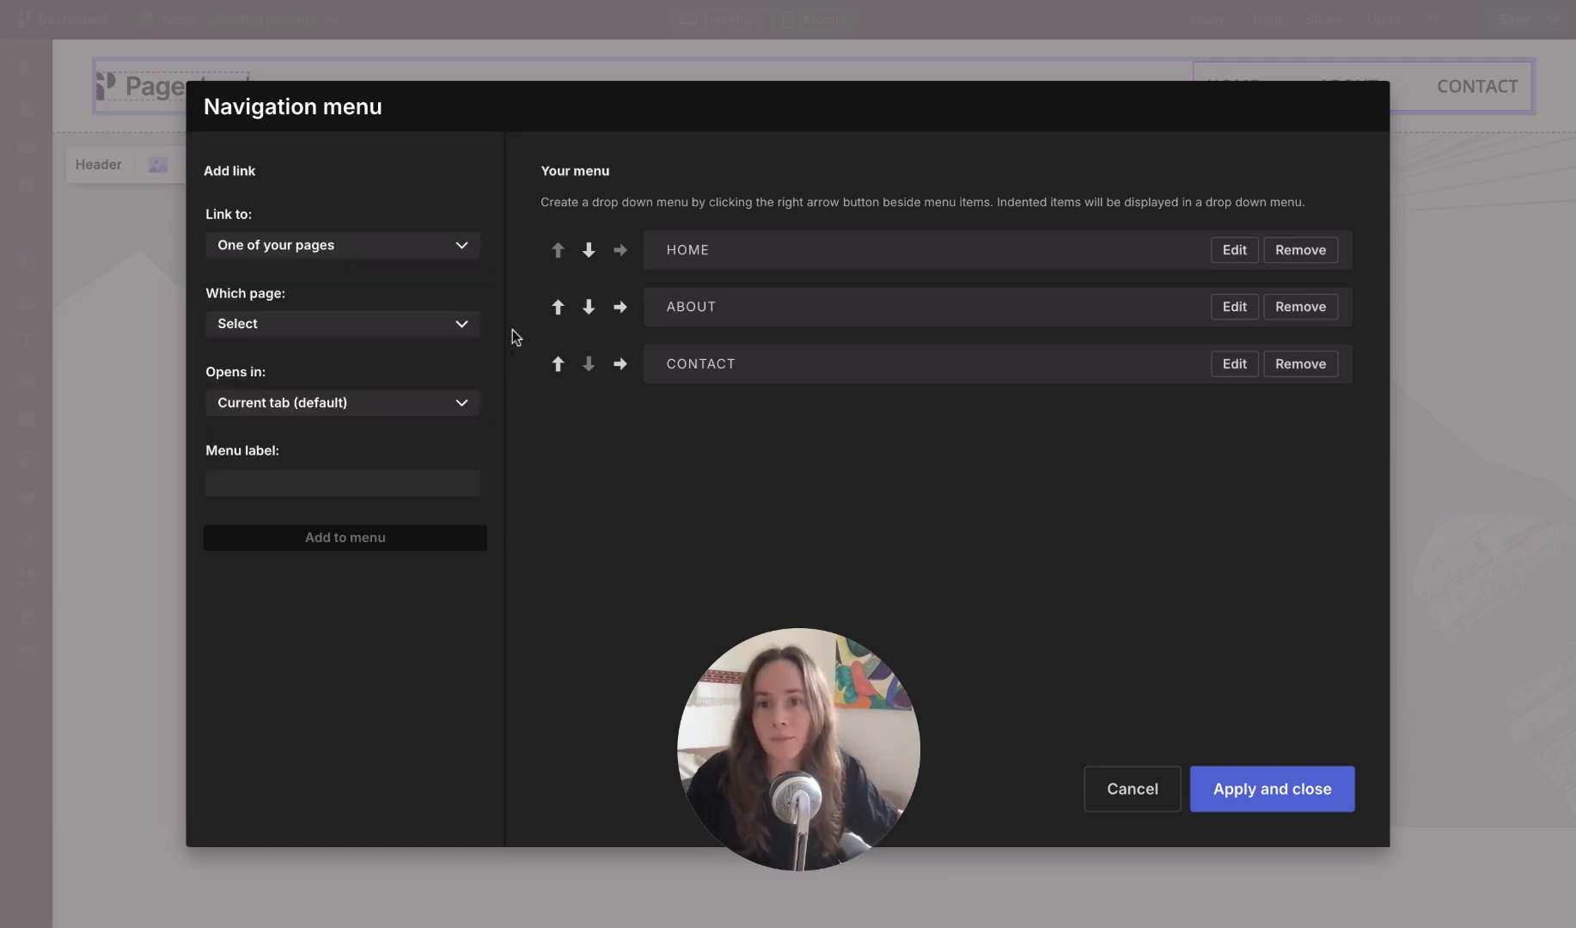
click(353, 258)
click(348, 262)
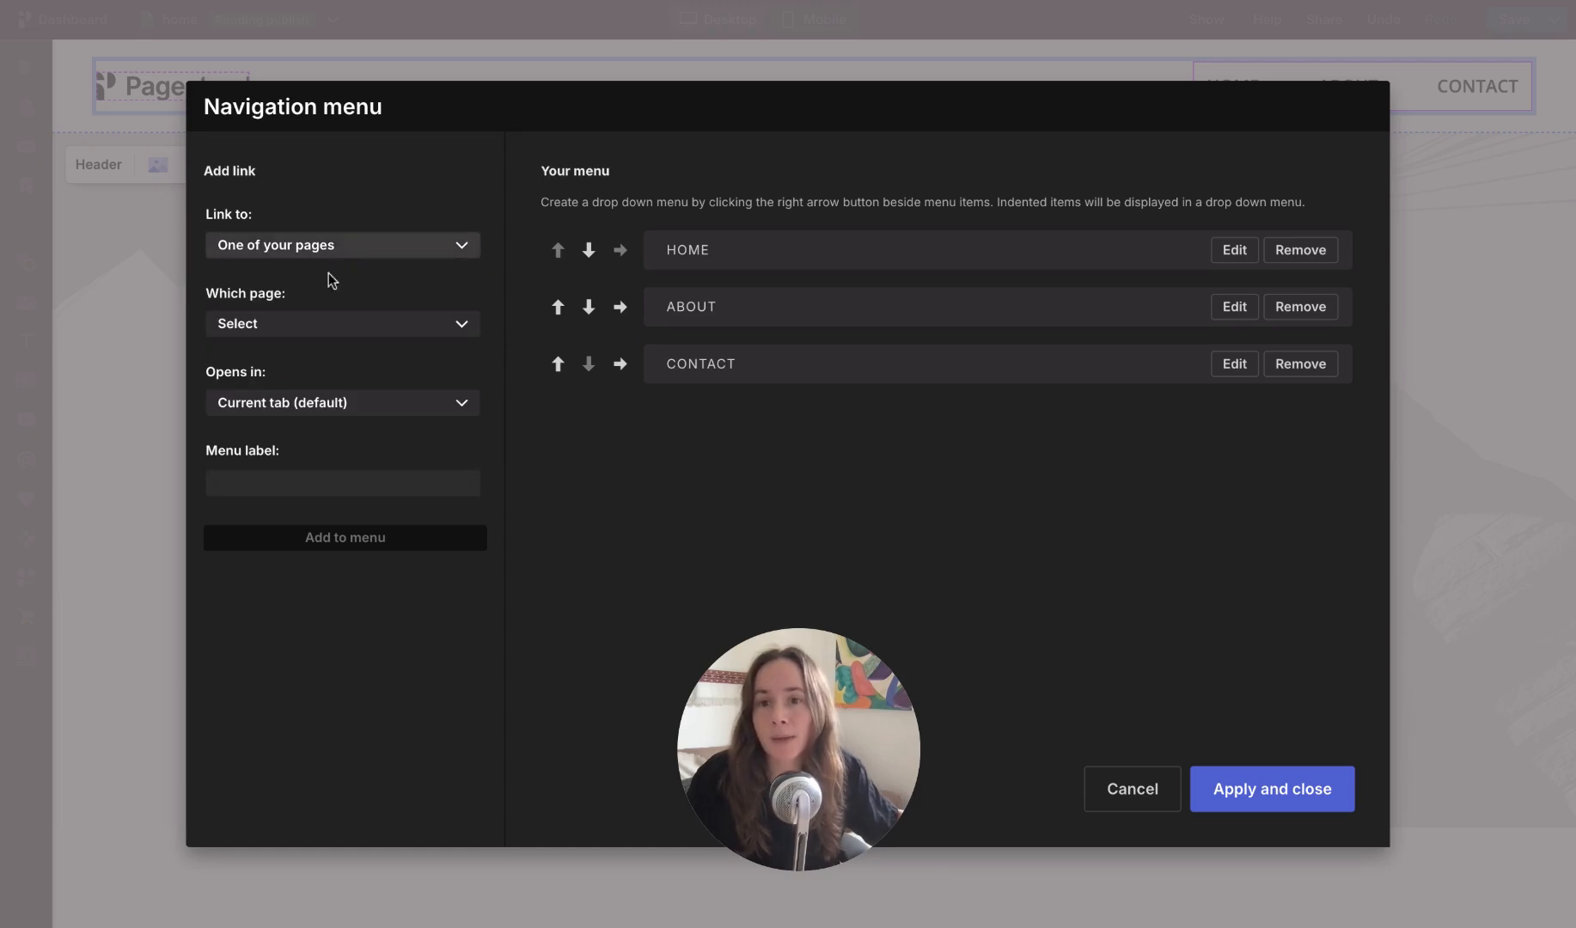
Step: Add a menu link labelled BLOG to the blog page, opening in the current tab, and apply the menu changes
click(281, 324)
click(303, 526)
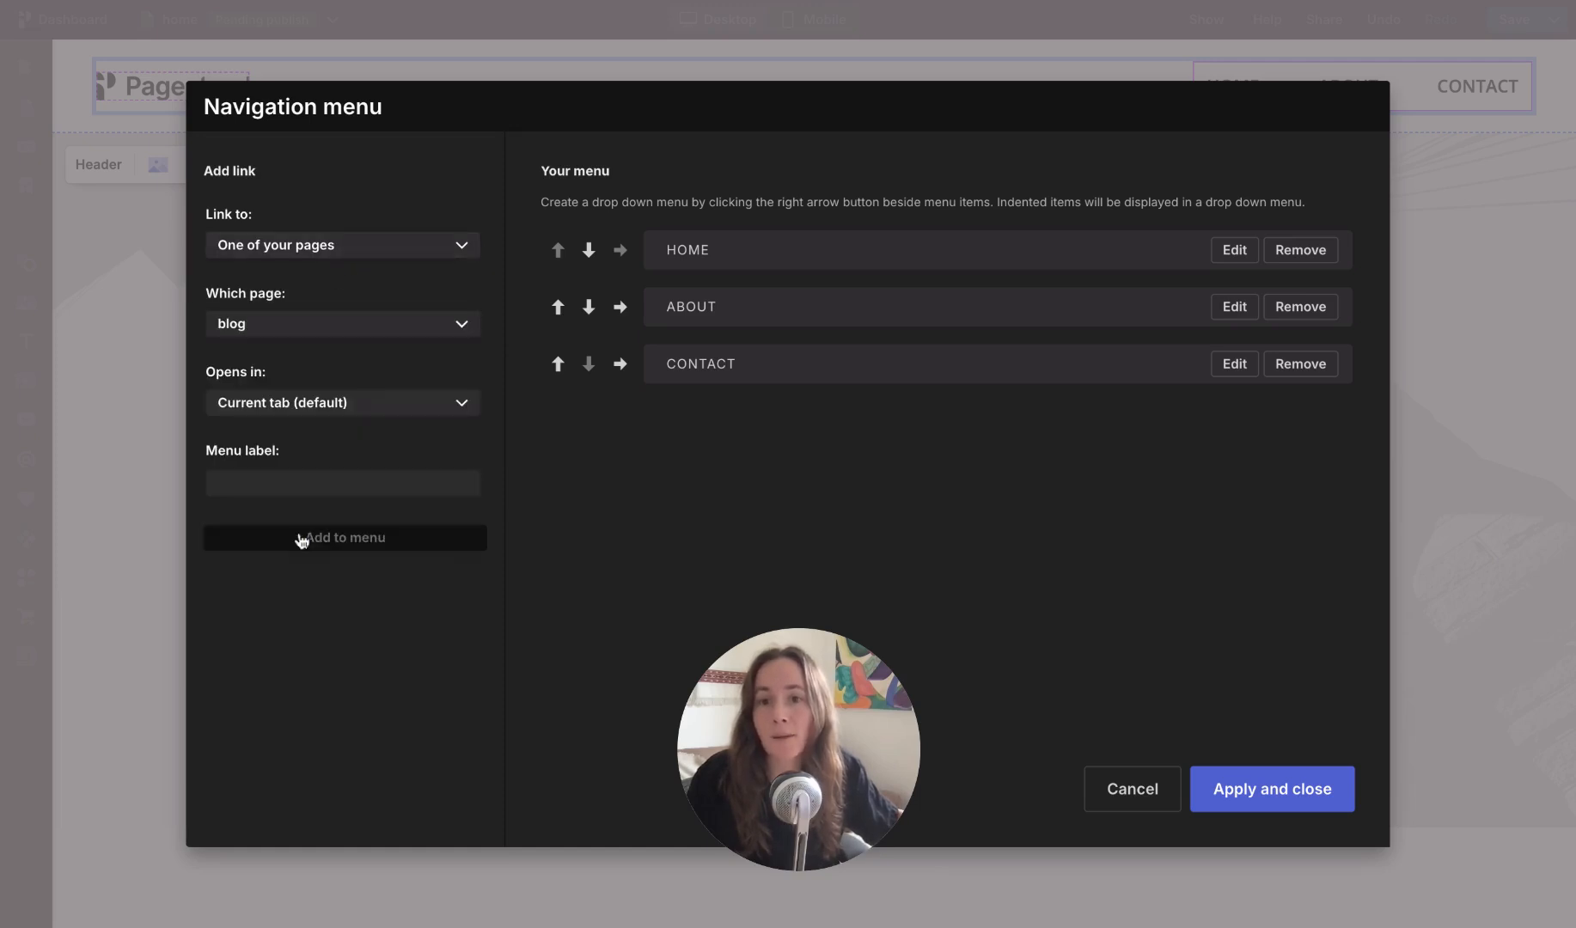
click(289, 421)
click(274, 492)
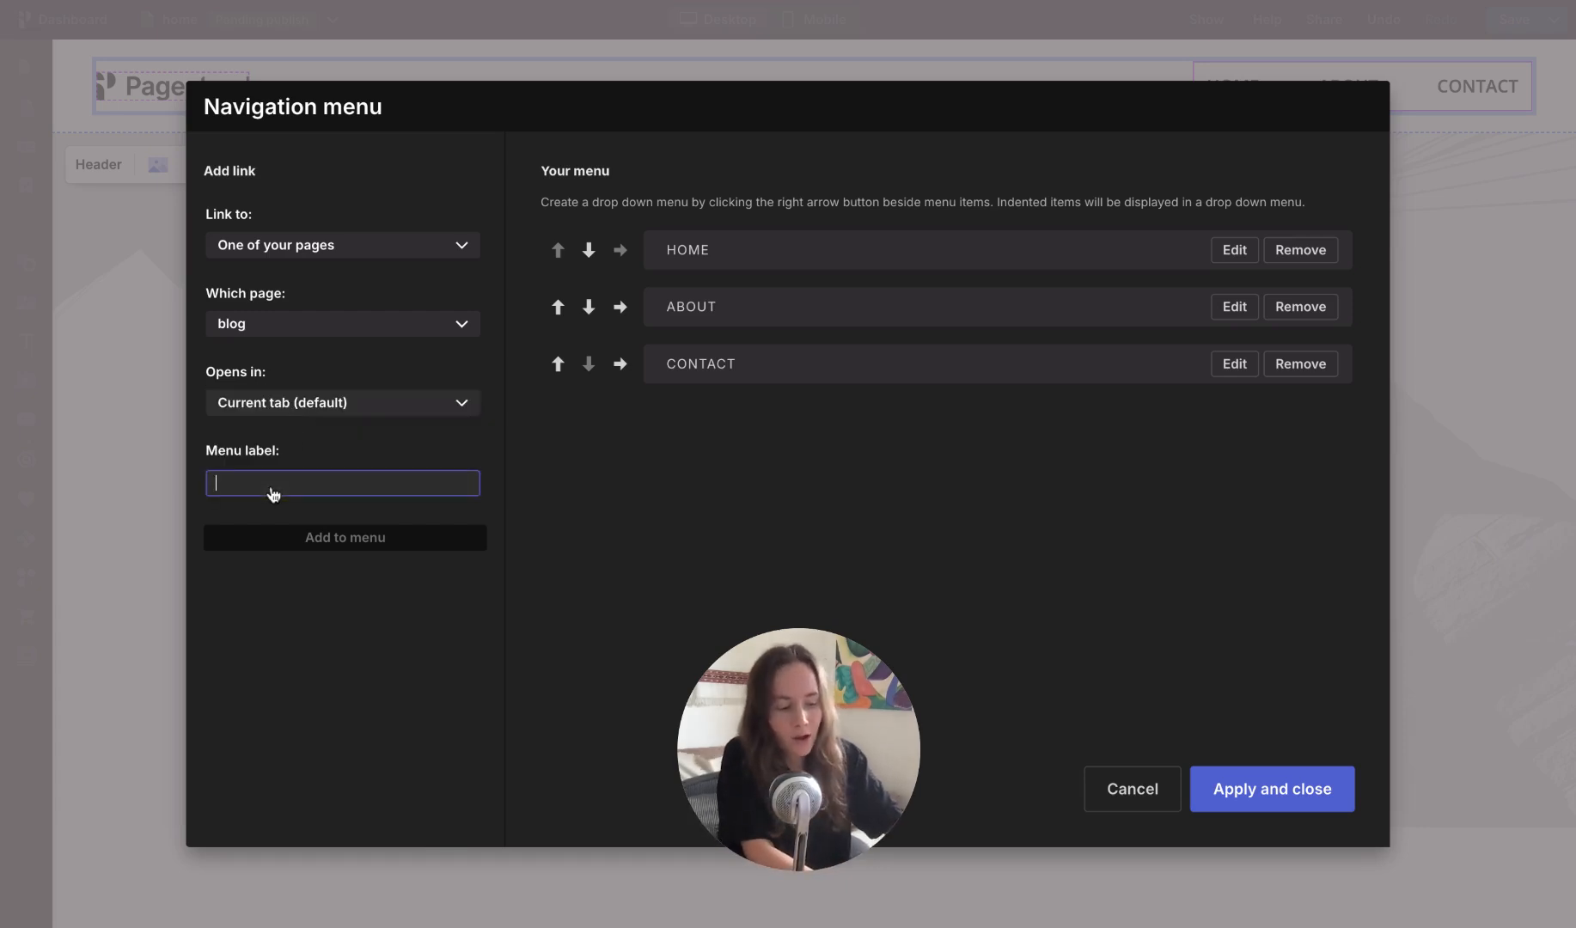
text(BLOG)
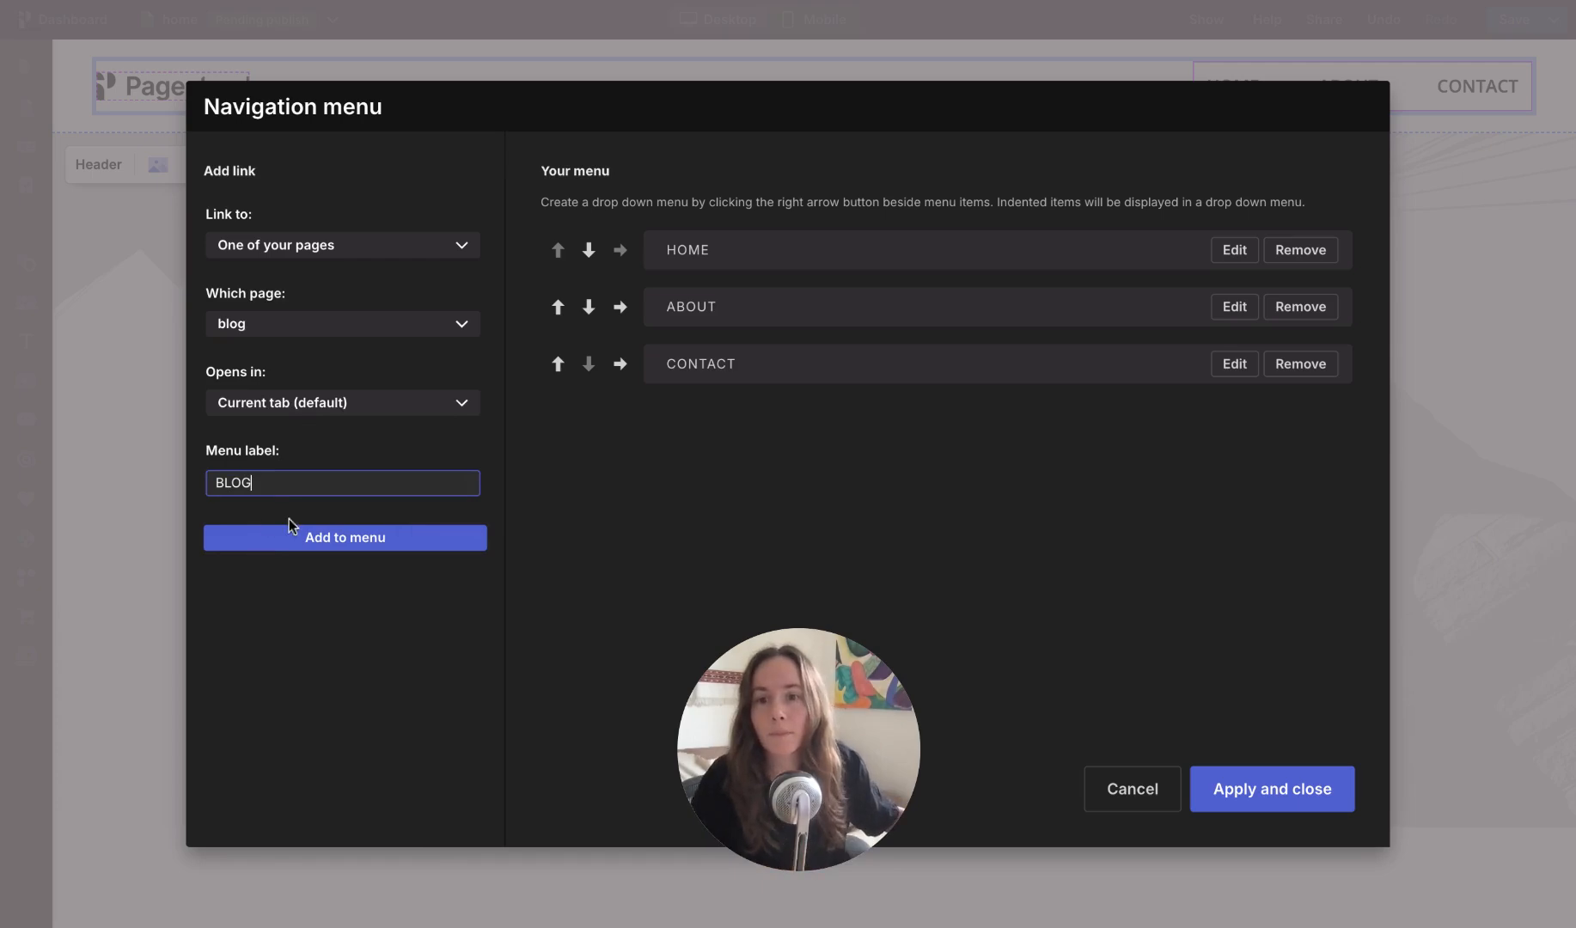
click(332, 547)
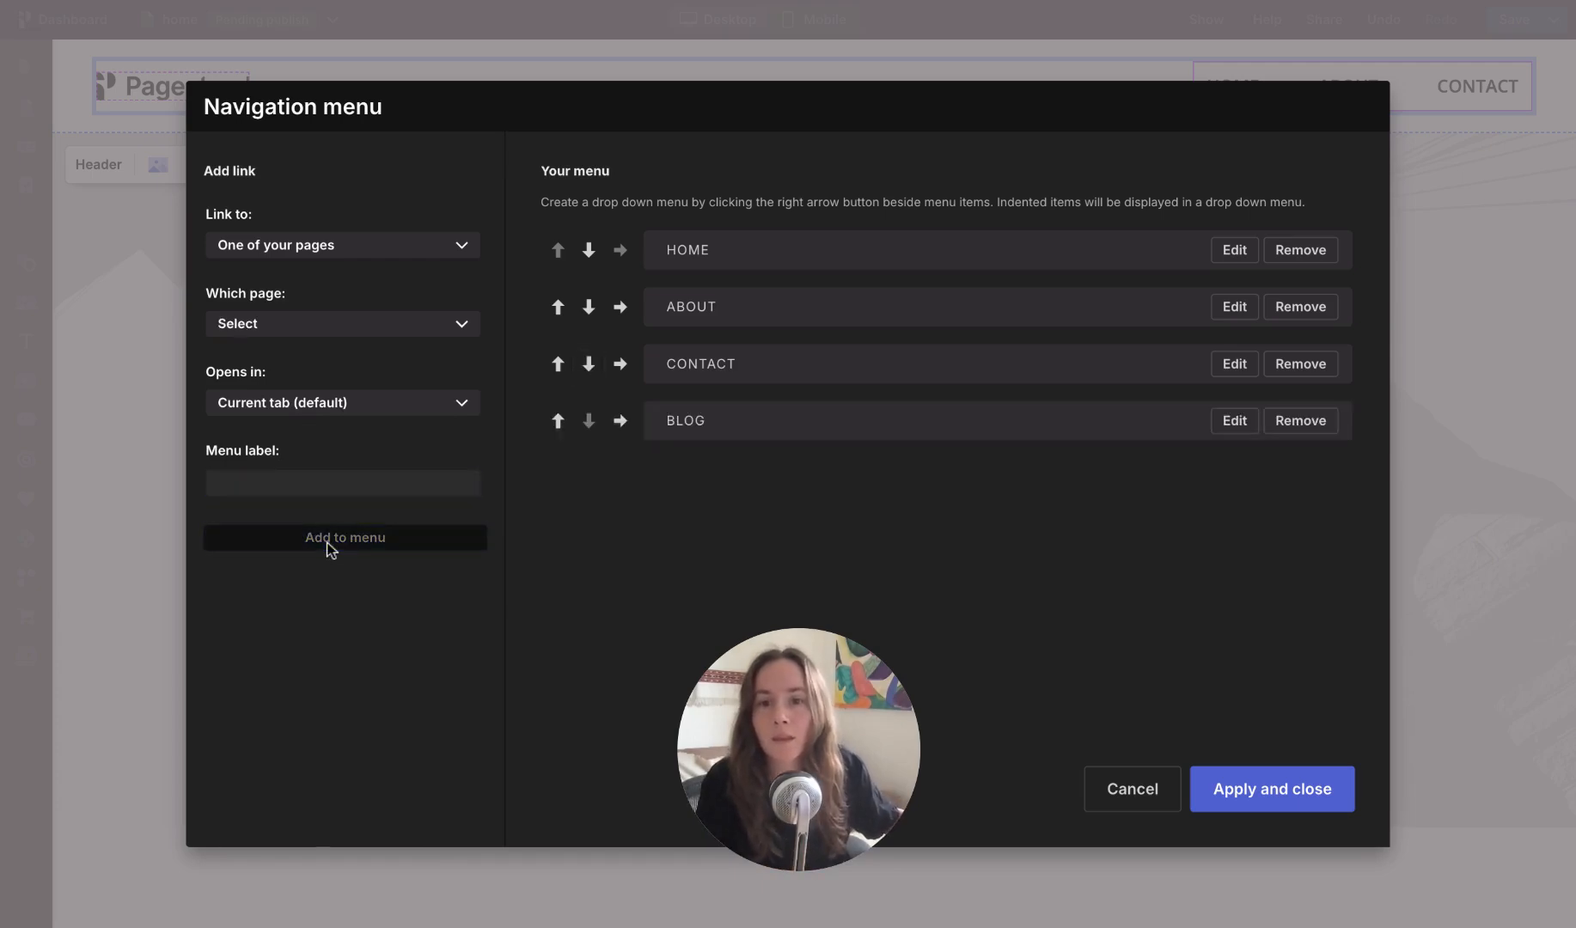
click(1233, 791)
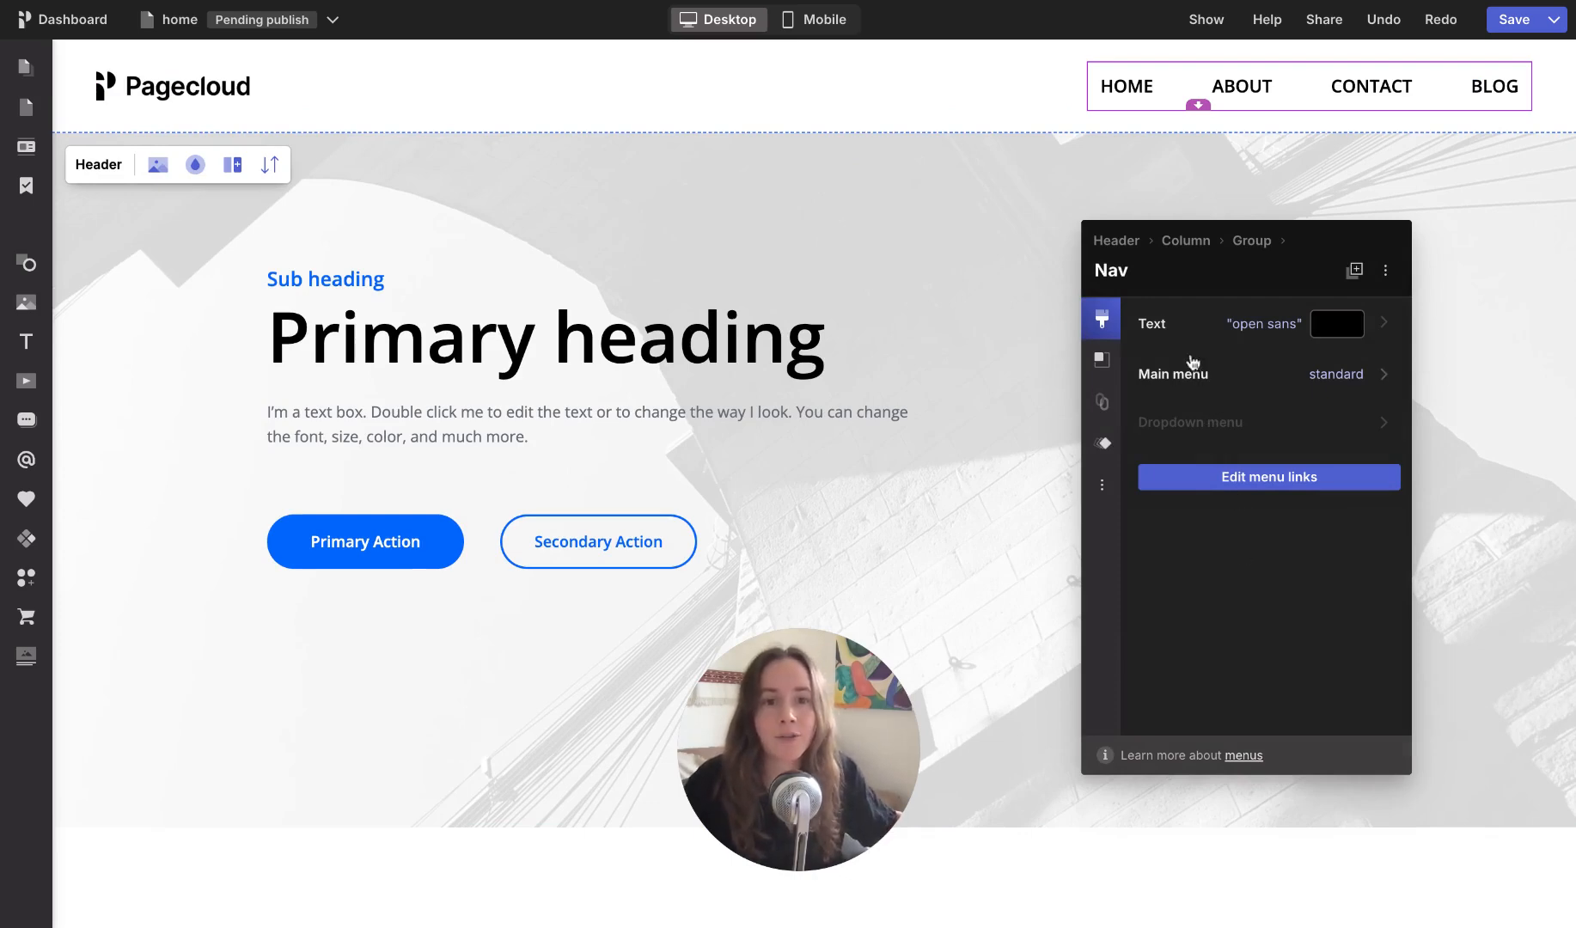
Step: Set the navigation menu's text to helvetica, weight 400 (Normal), in the dark blue Accent project color
click(1167, 324)
click(1241, 405)
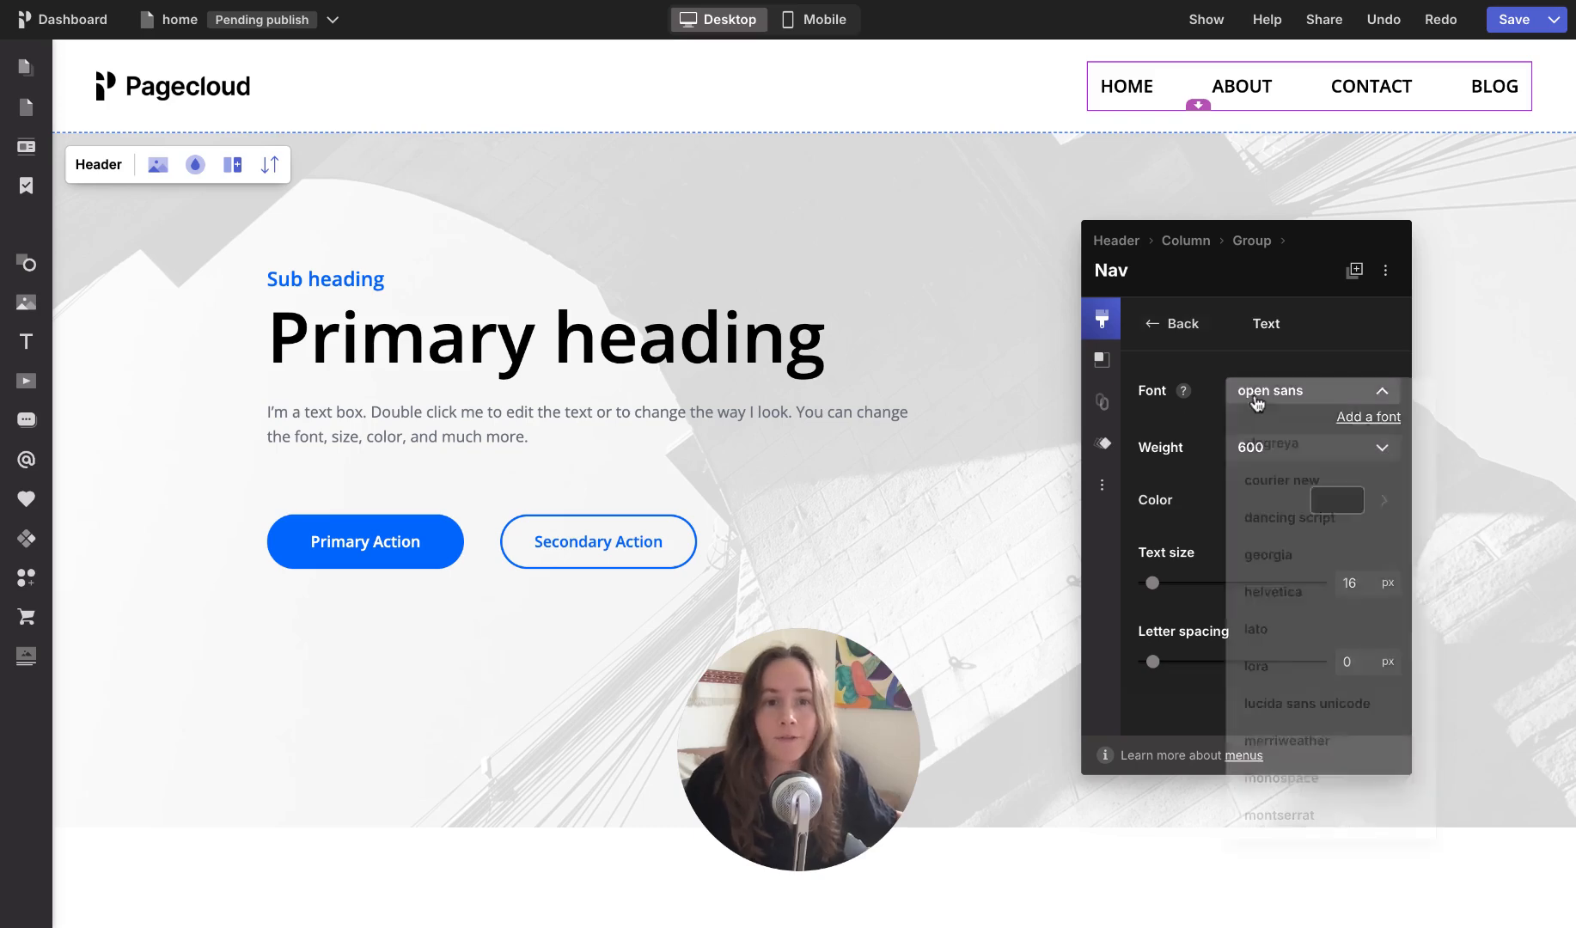
click(1270, 590)
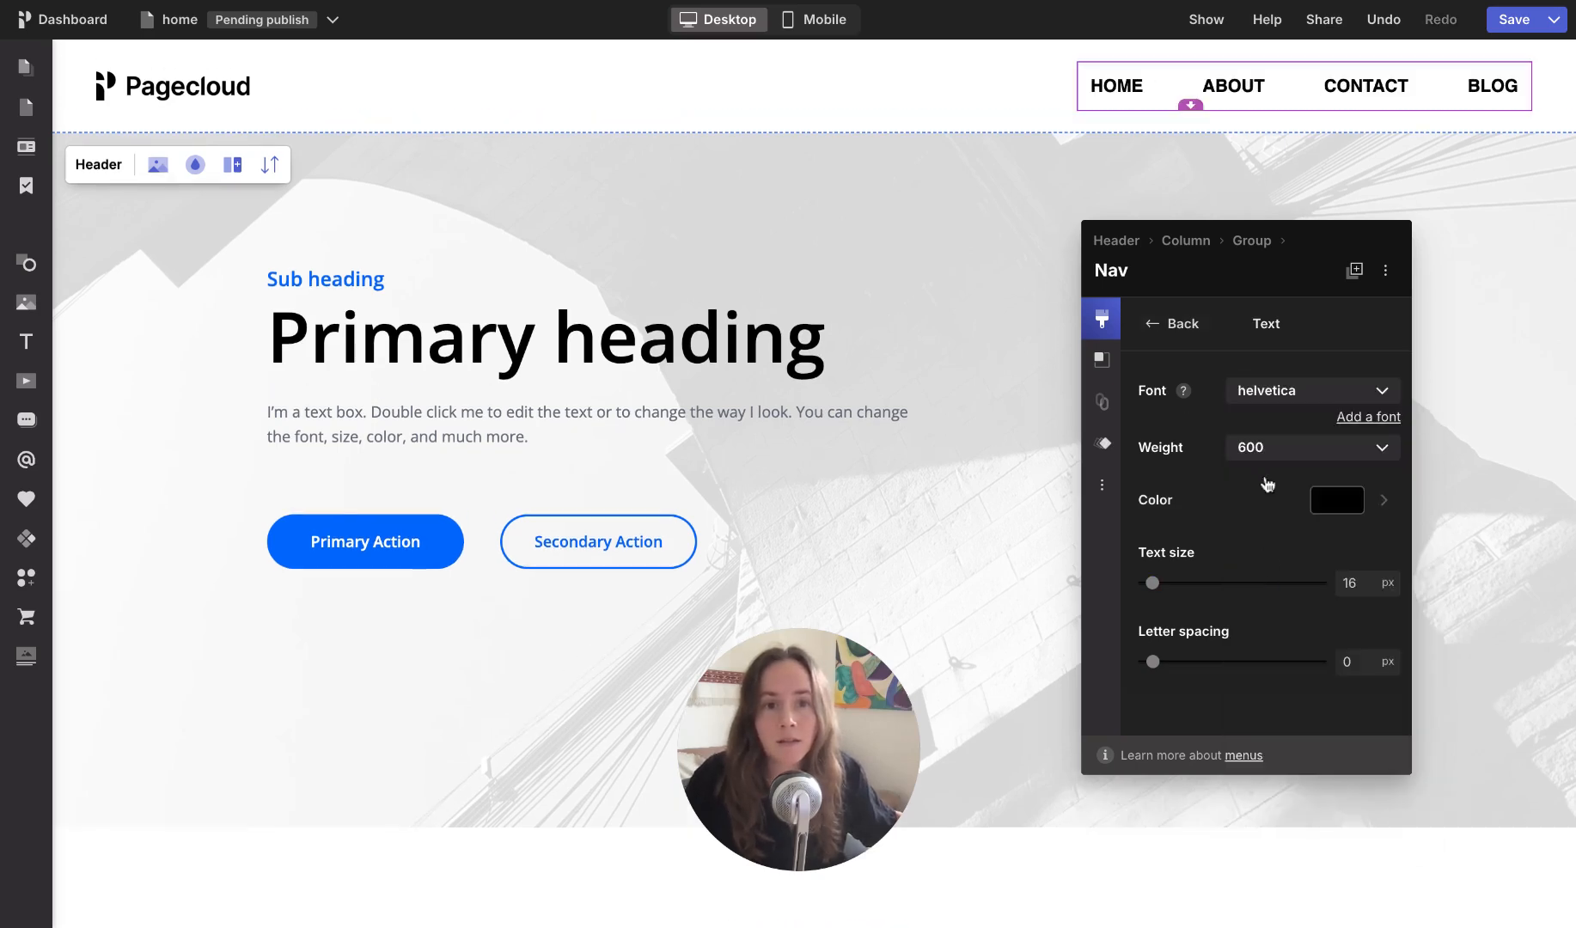
click(1256, 453)
click(1281, 570)
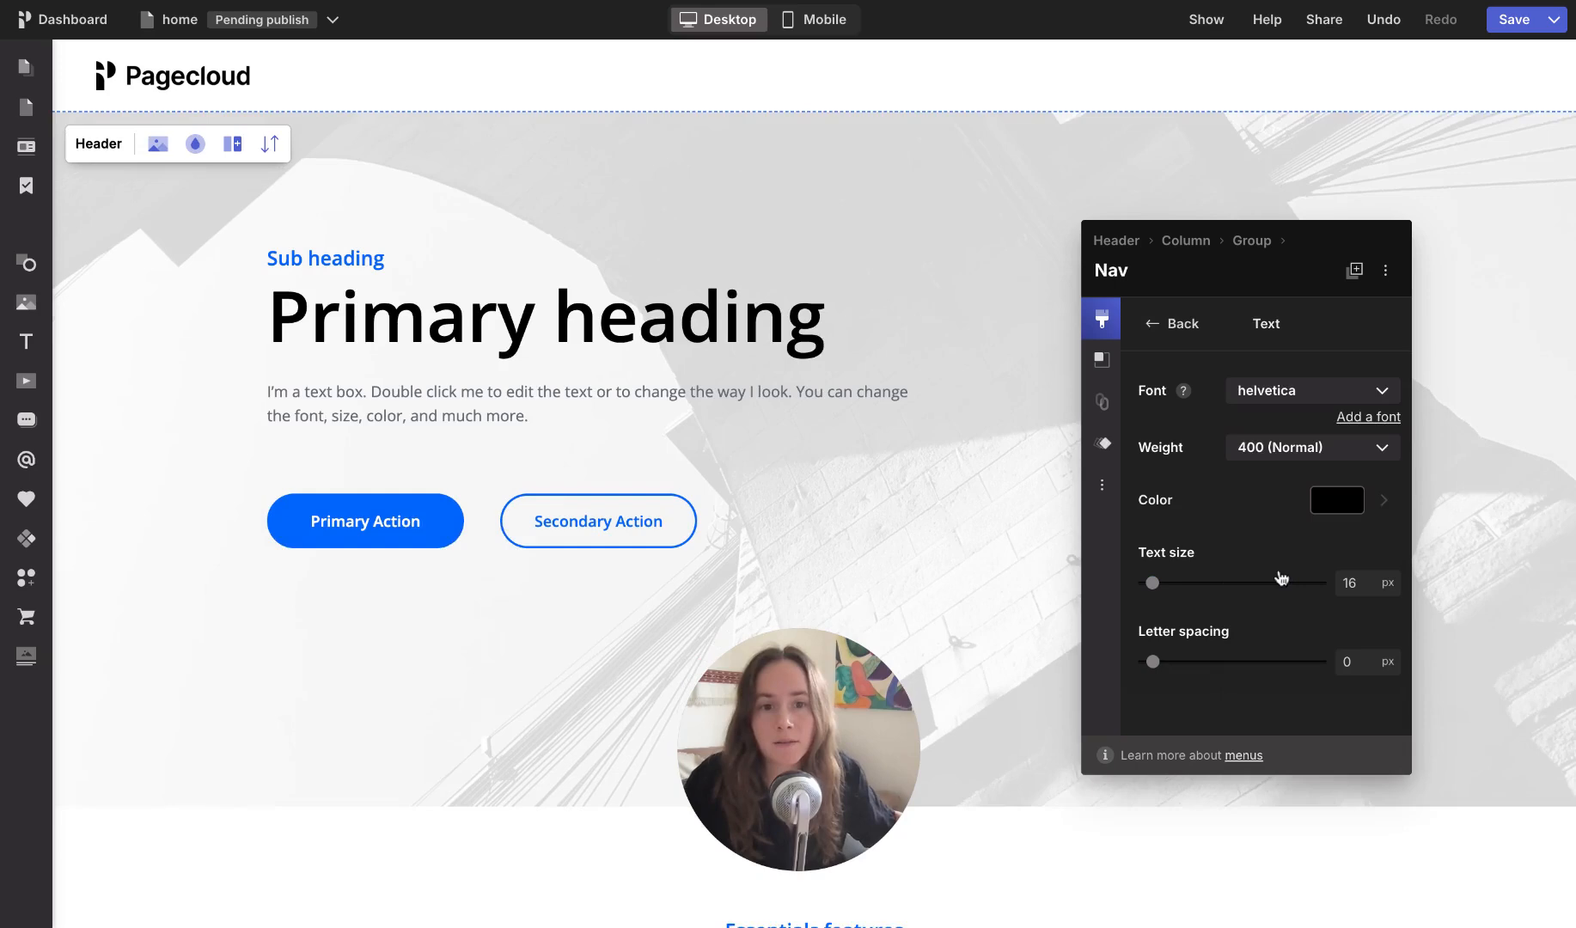
click(1294, 508)
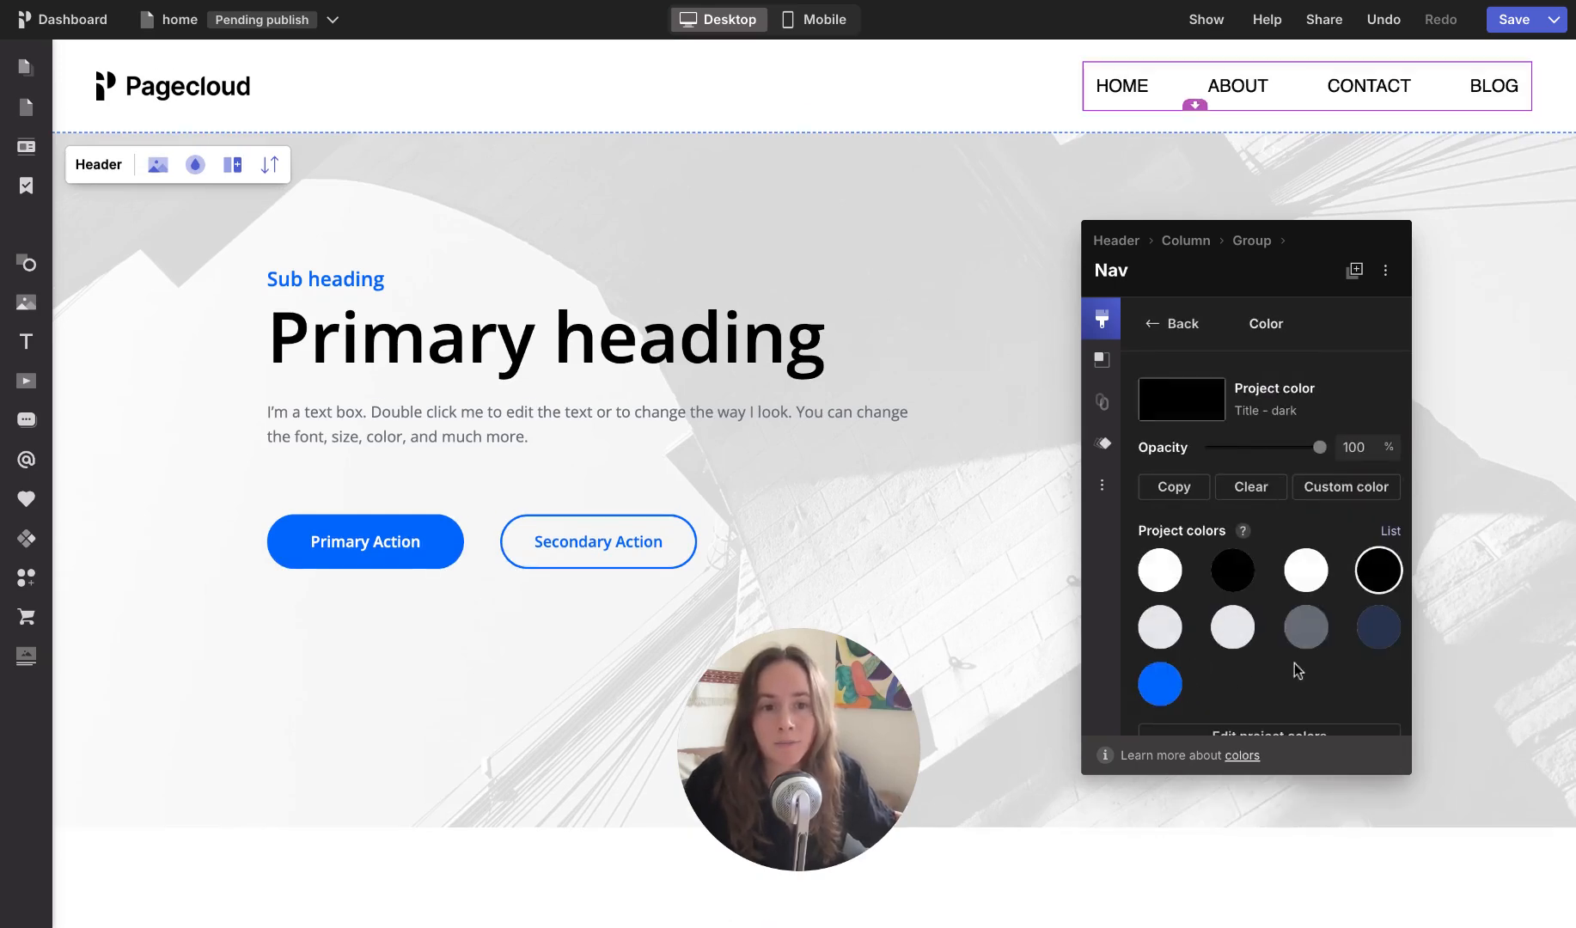
click(1376, 632)
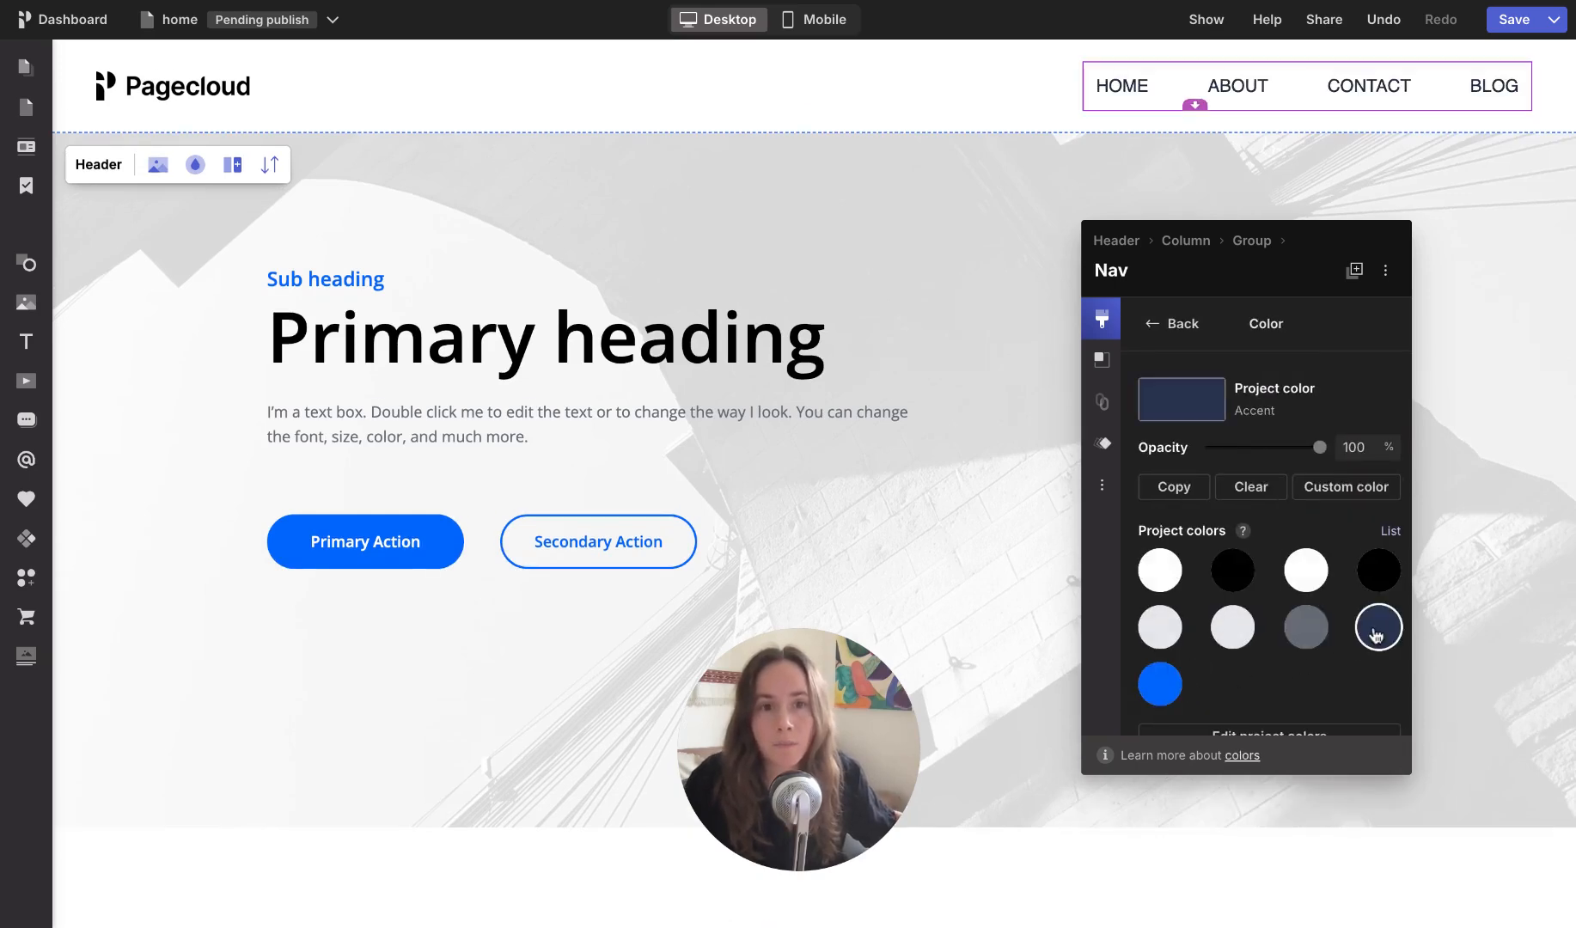
click(1181, 330)
click(1182, 331)
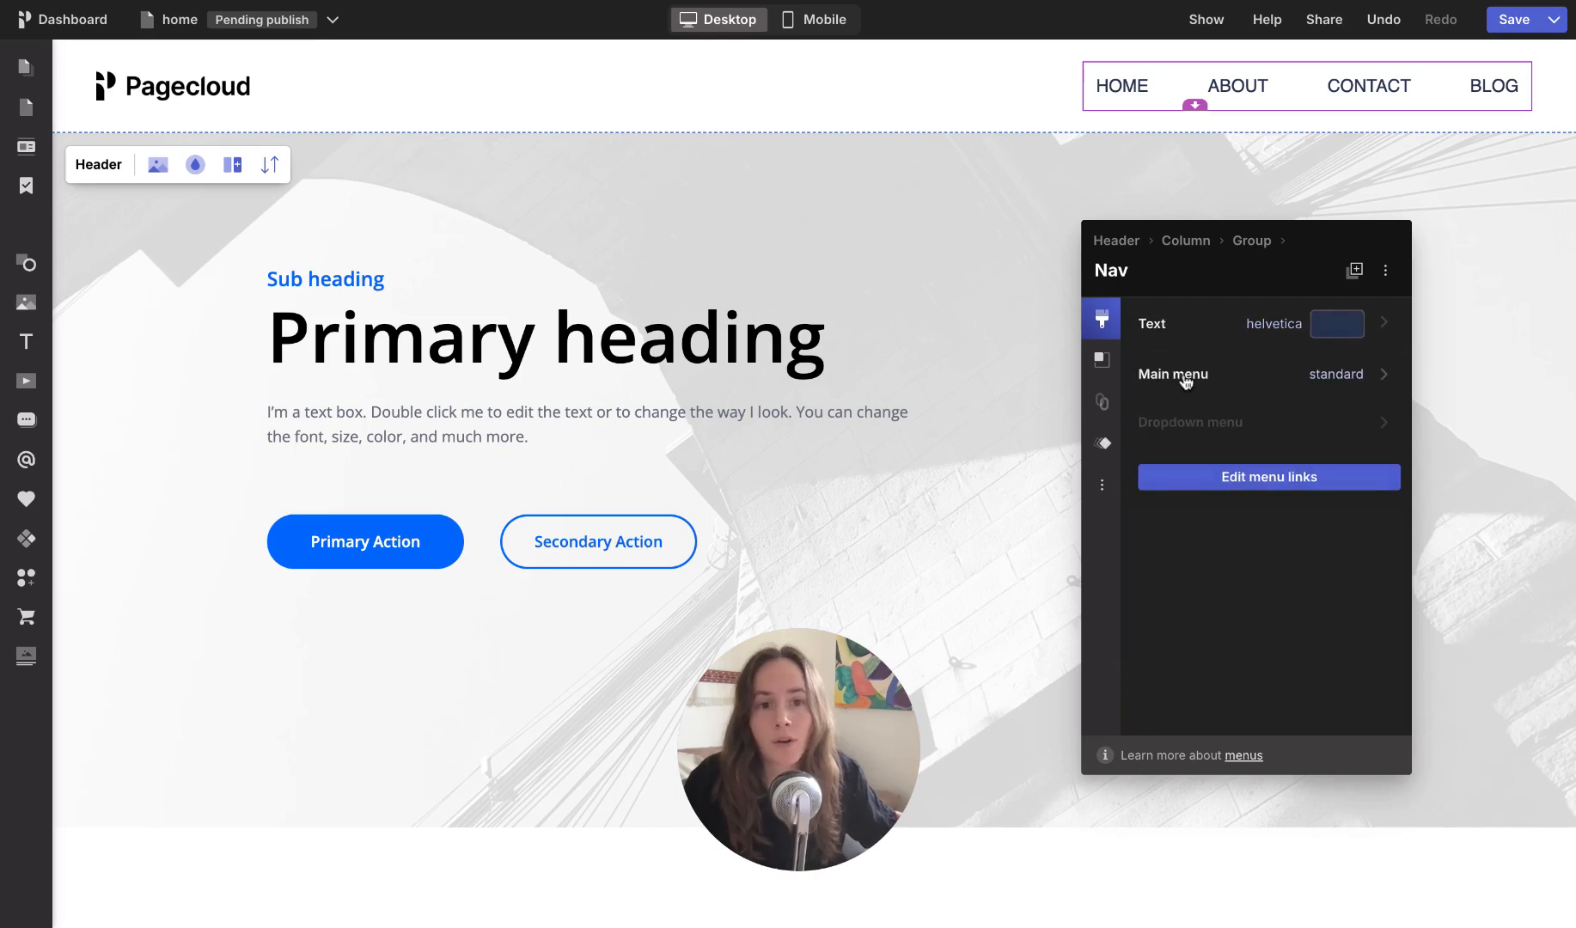
Step: Set the main menu's spacing to Narrow and its accent color to the Accent gray project color
click(1183, 375)
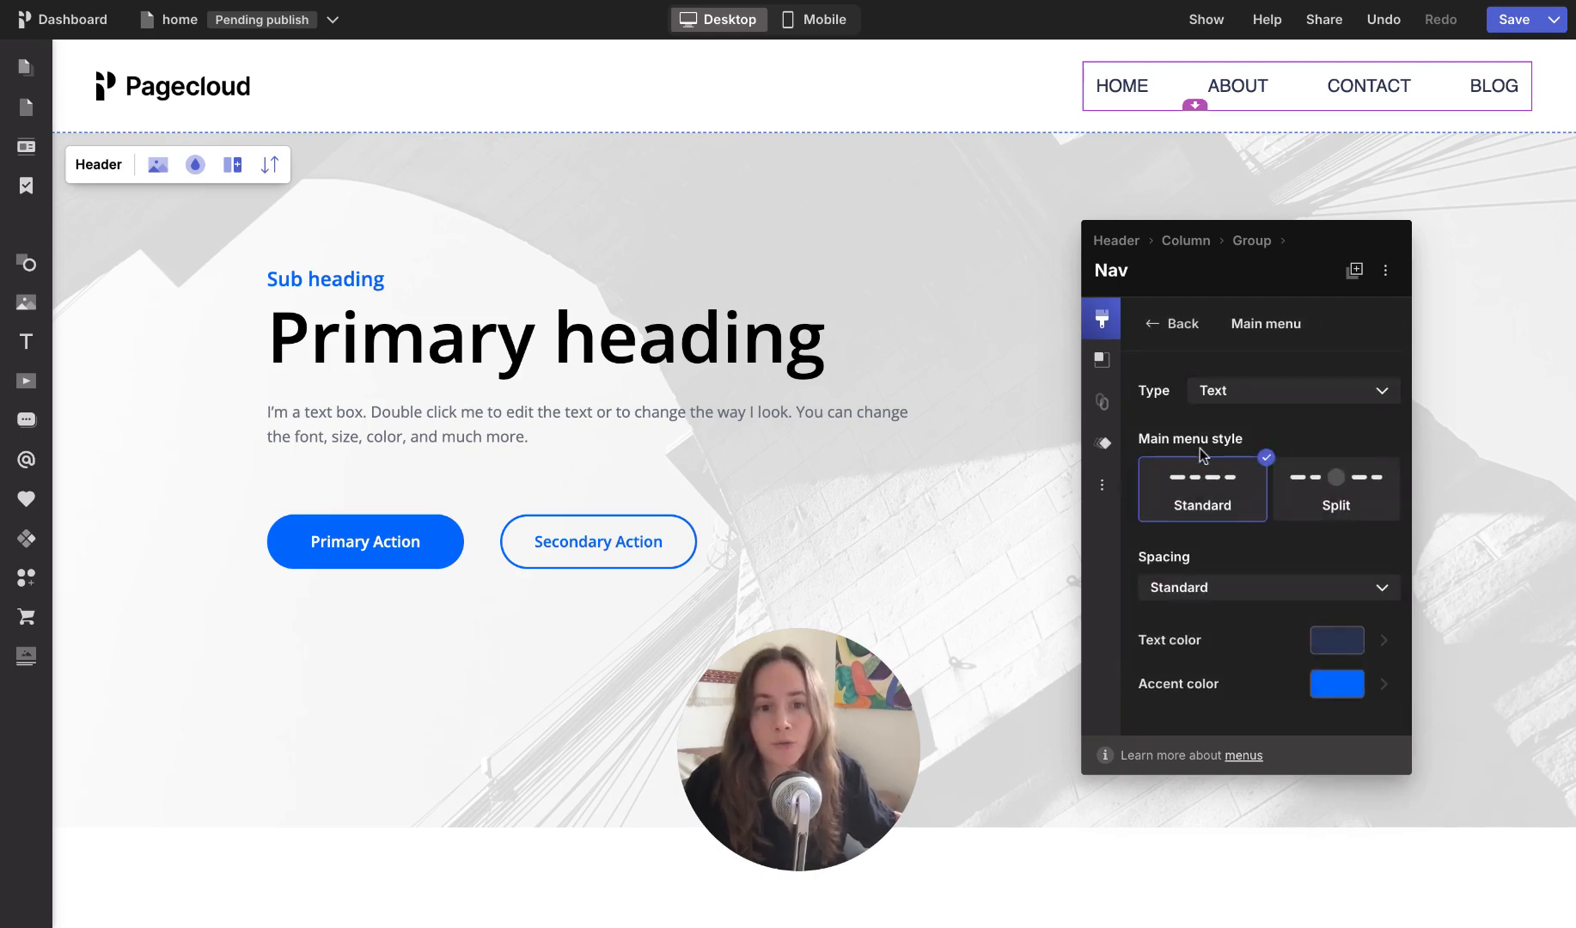
click(1185, 590)
click(1211, 639)
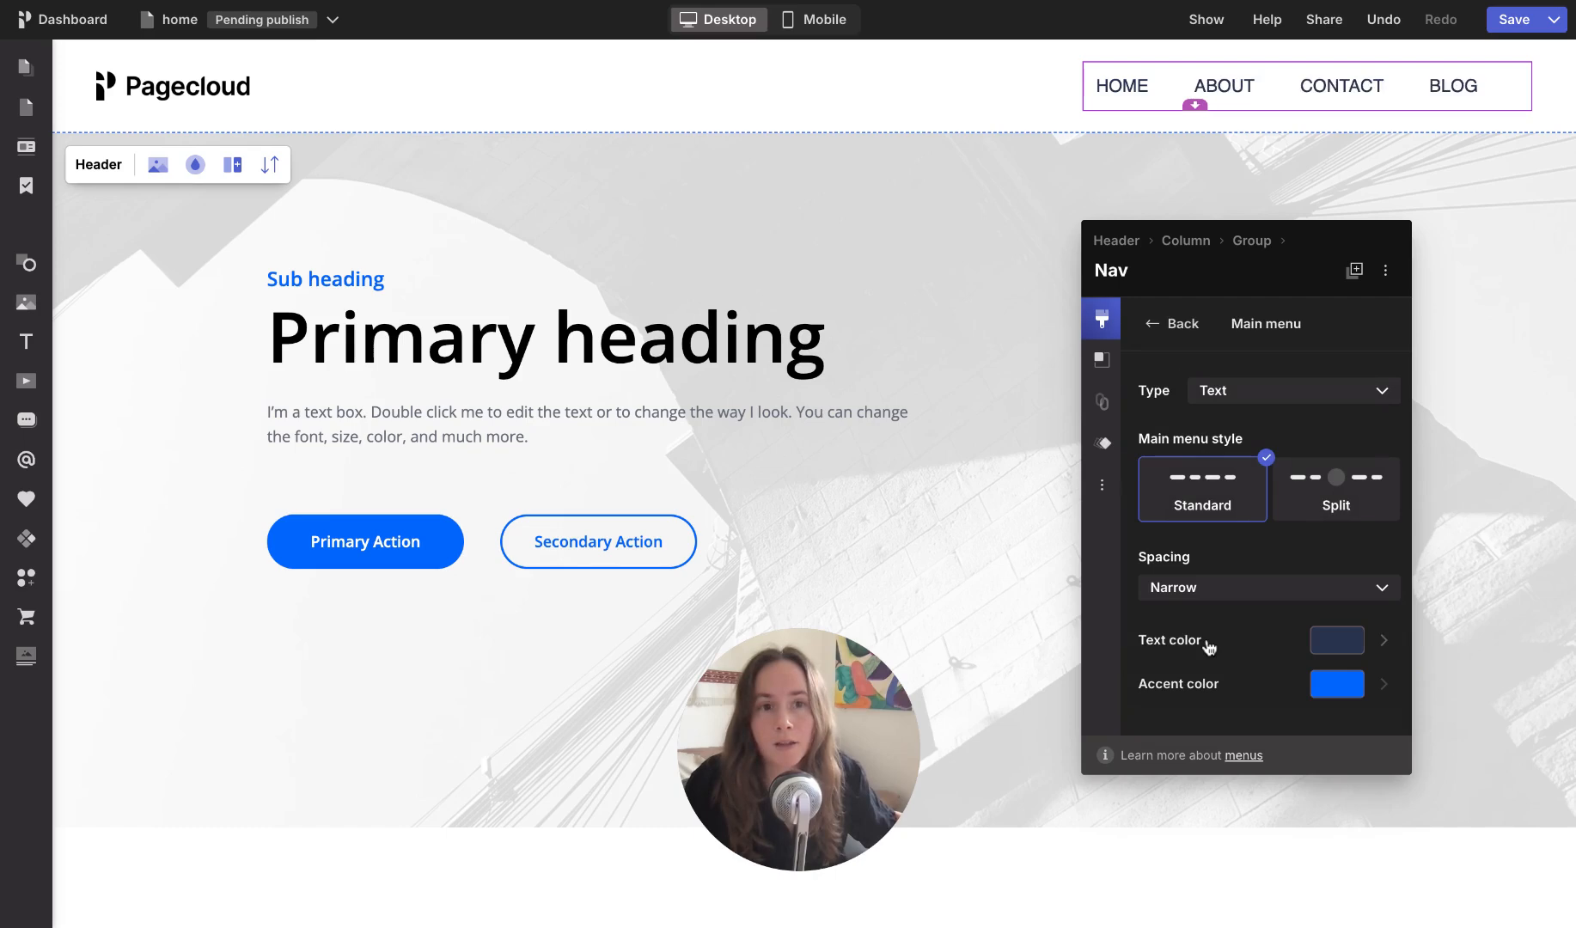
click(1202, 699)
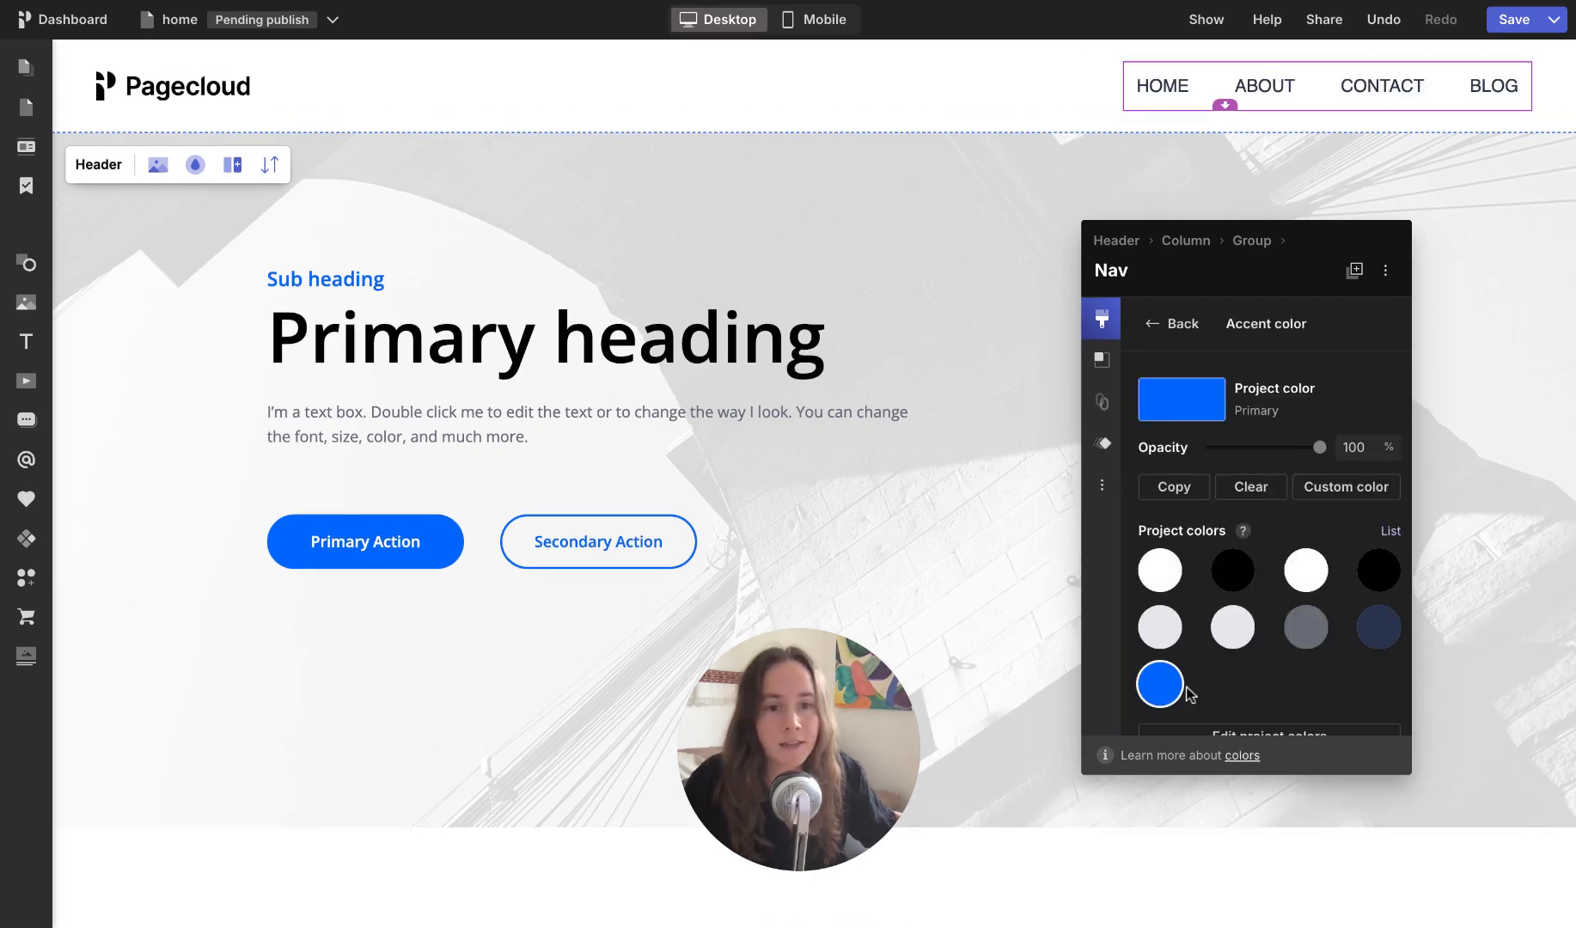
click(1225, 638)
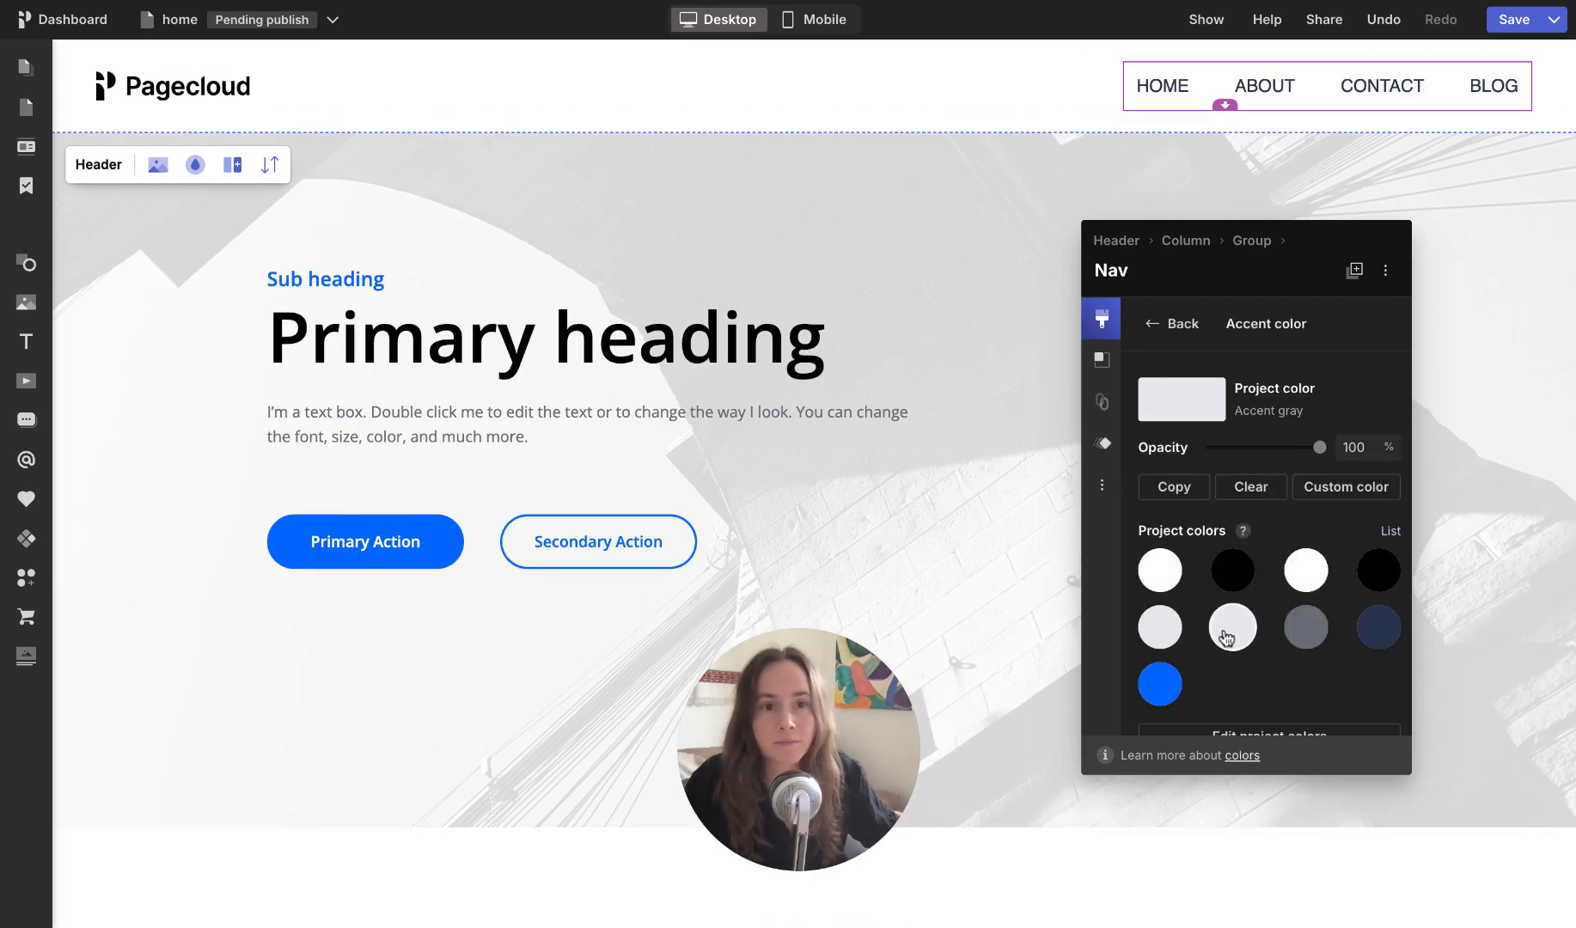
Step: In the mobile view, try the Scroll and Stacked options for the navigation menu and return it to Icon
click(1178, 88)
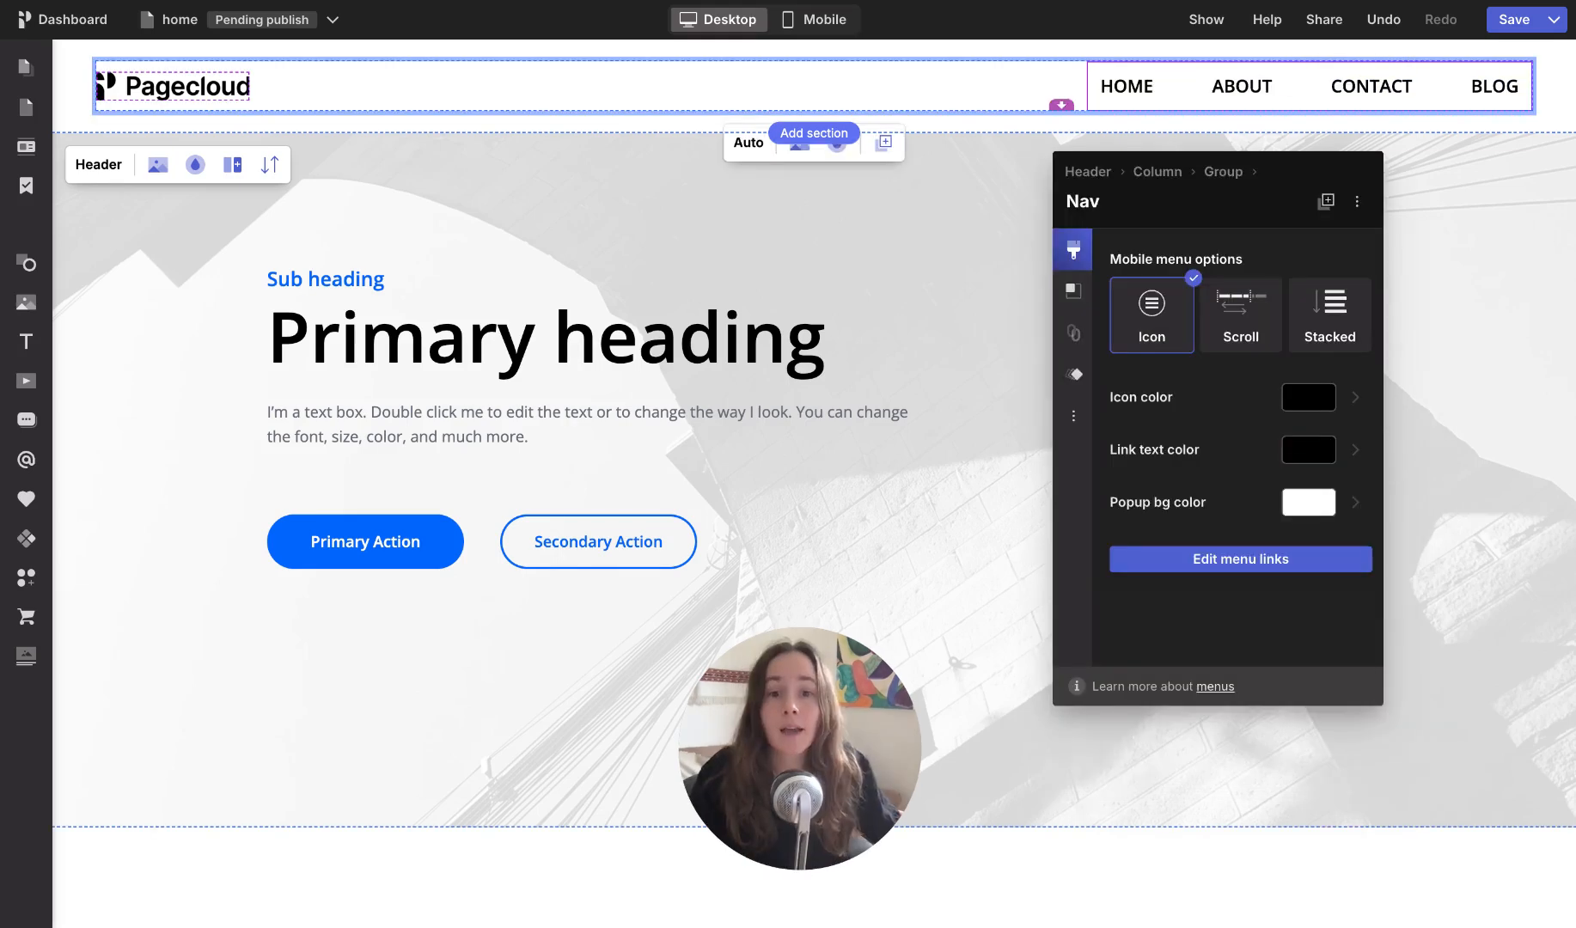
click(824, 19)
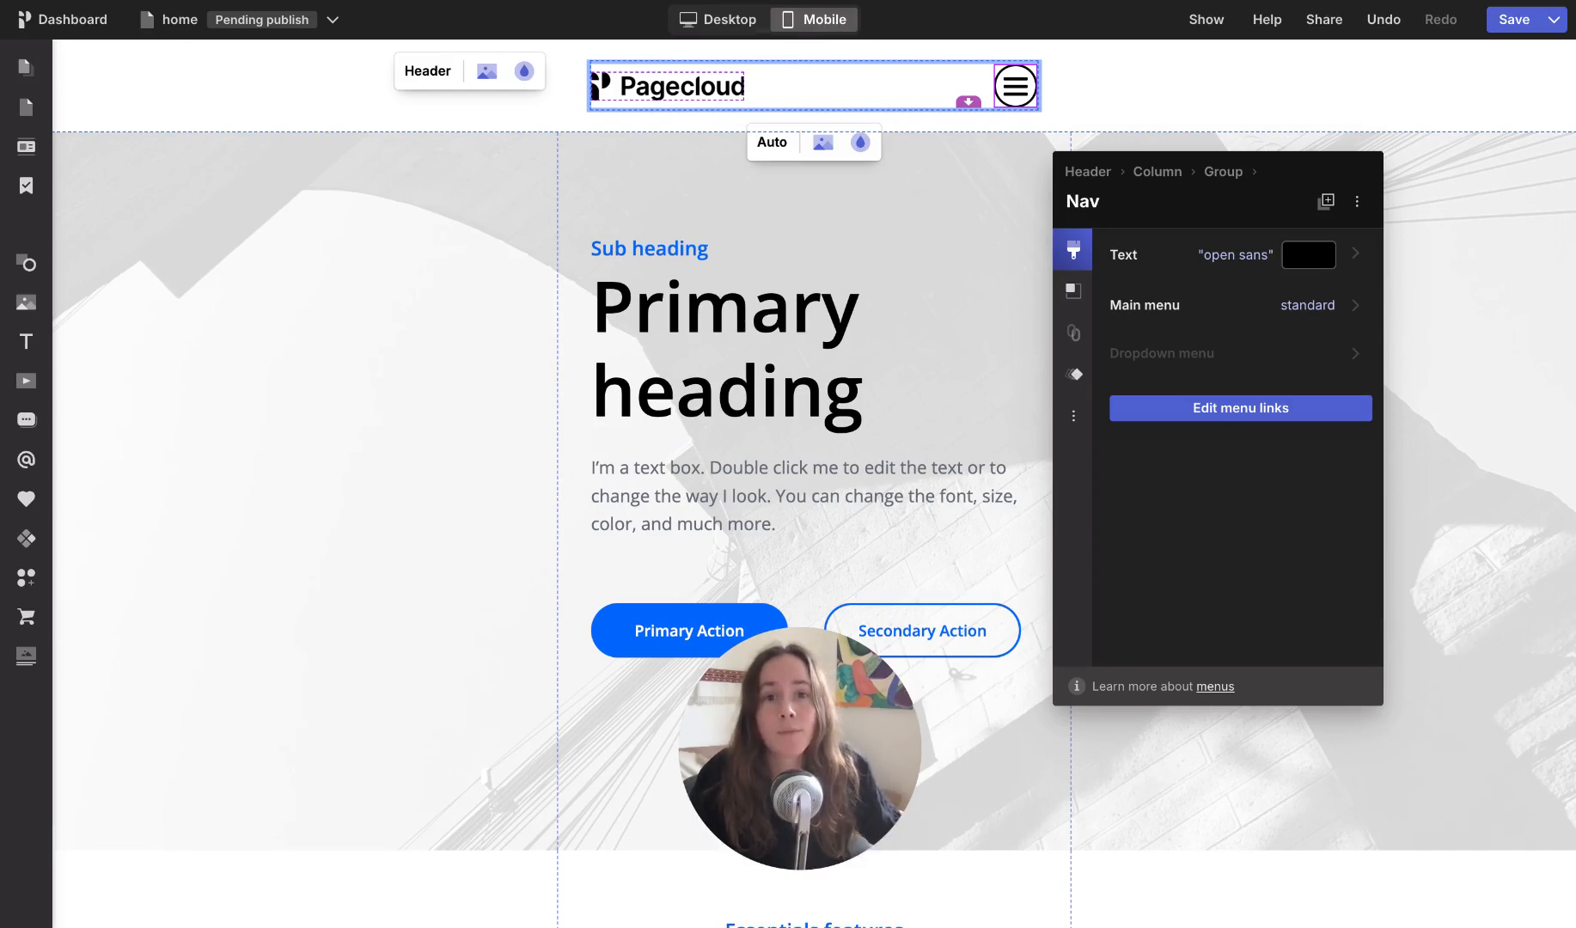
click(1019, 100)
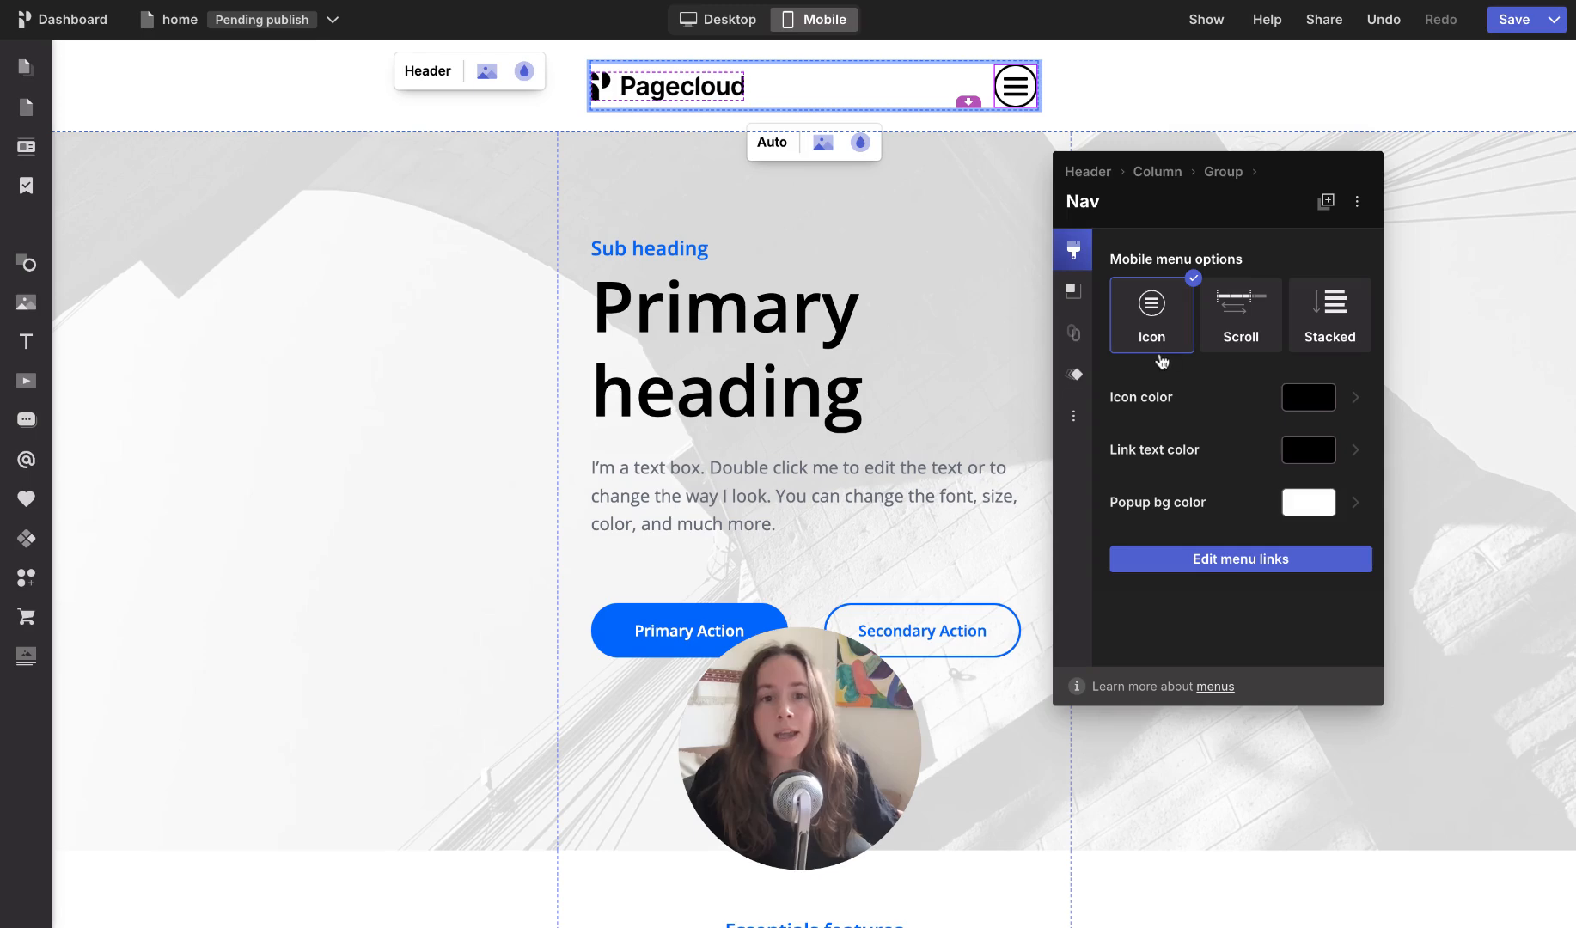
click(1248, 316)
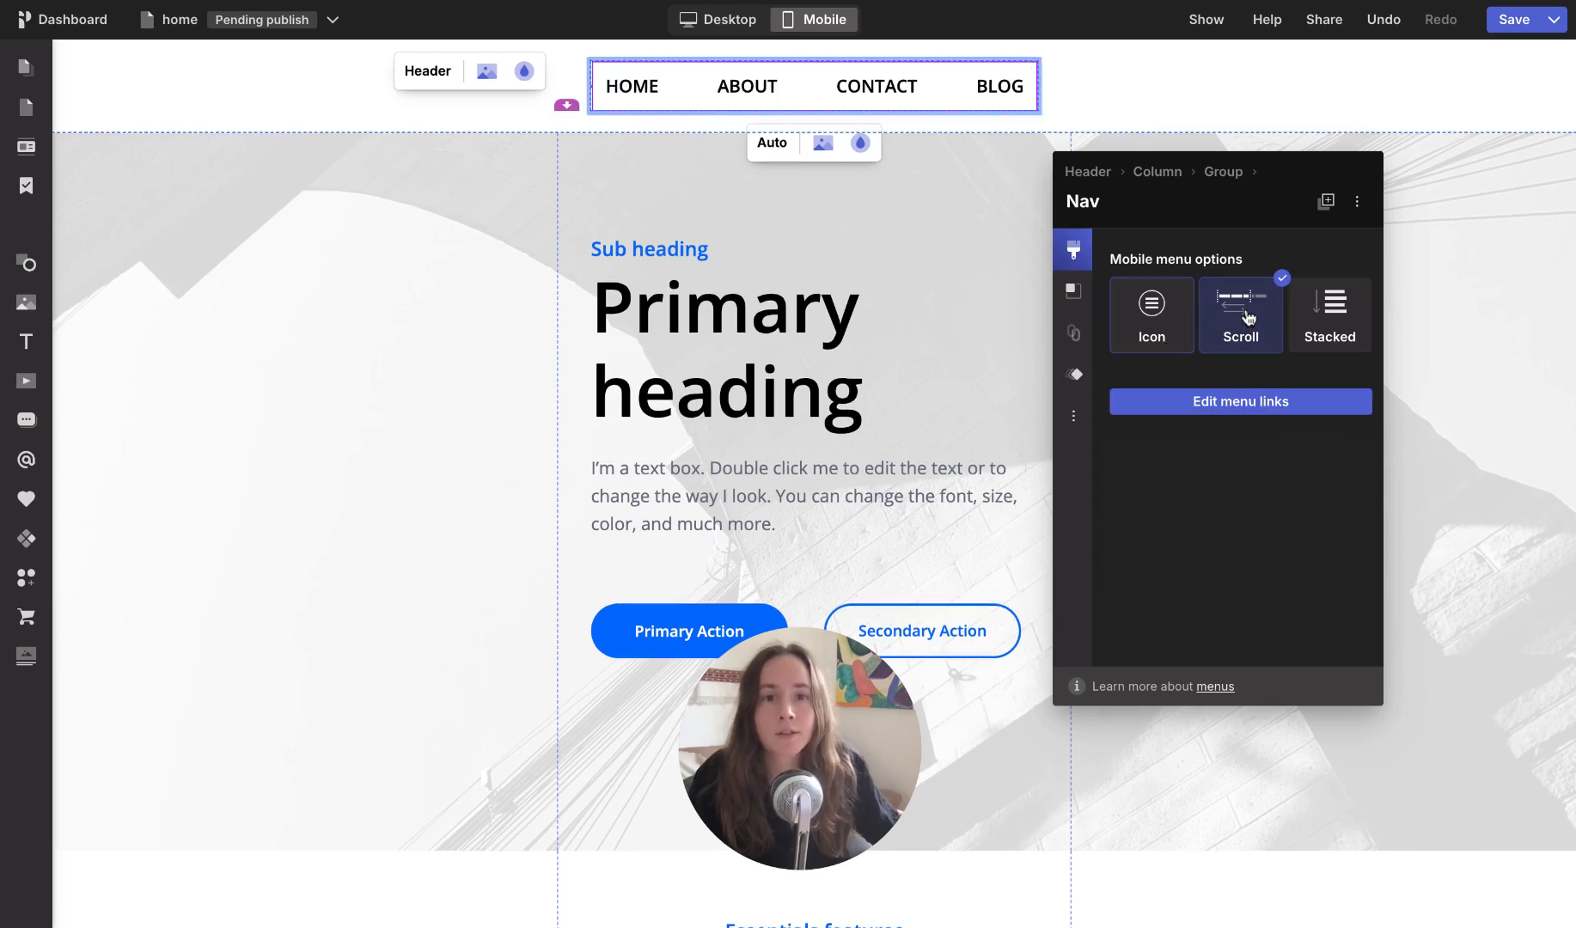
click(1339, 323)
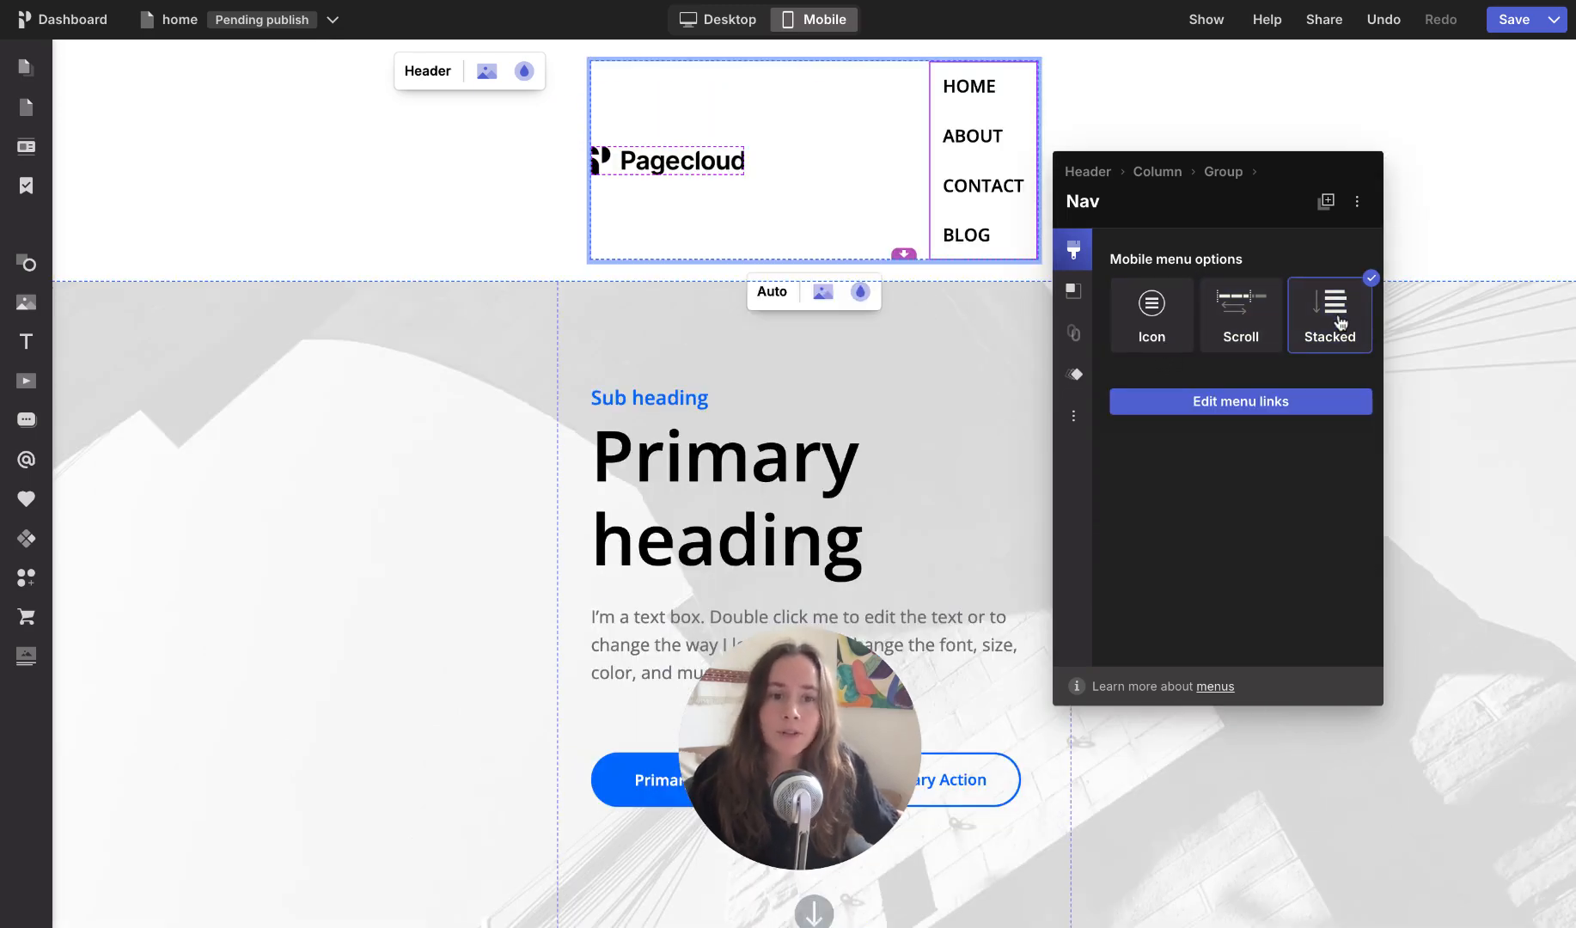
click(1157, 324)
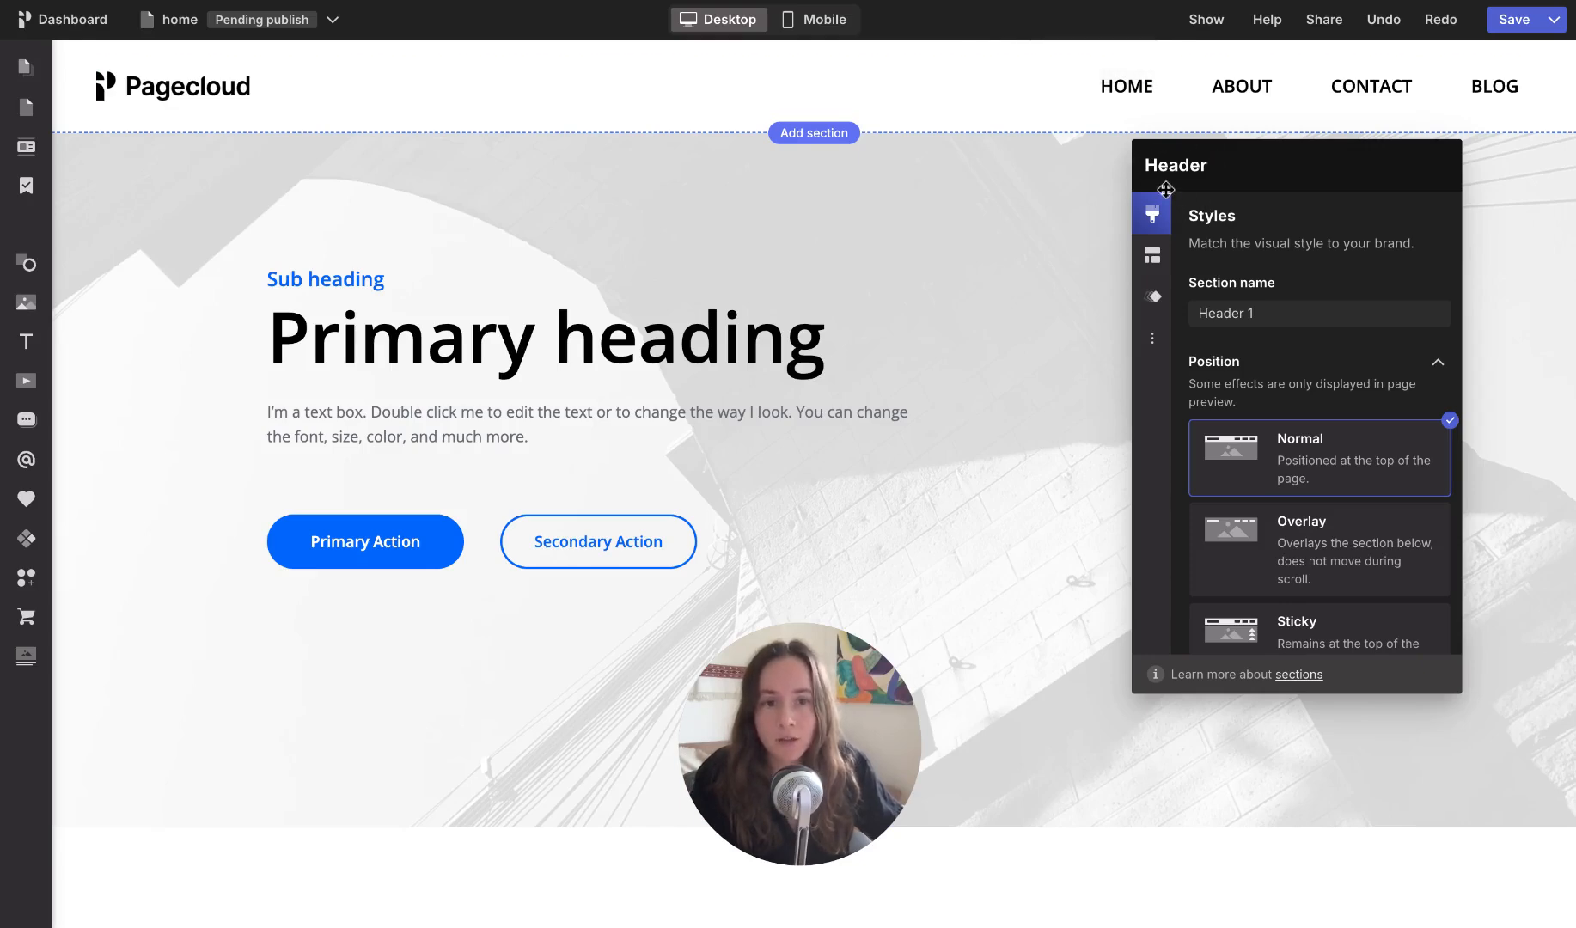
Step: Give the header section a background in the blue Primary project color at 25% opacity
scroll(1321, 330, down, 5)
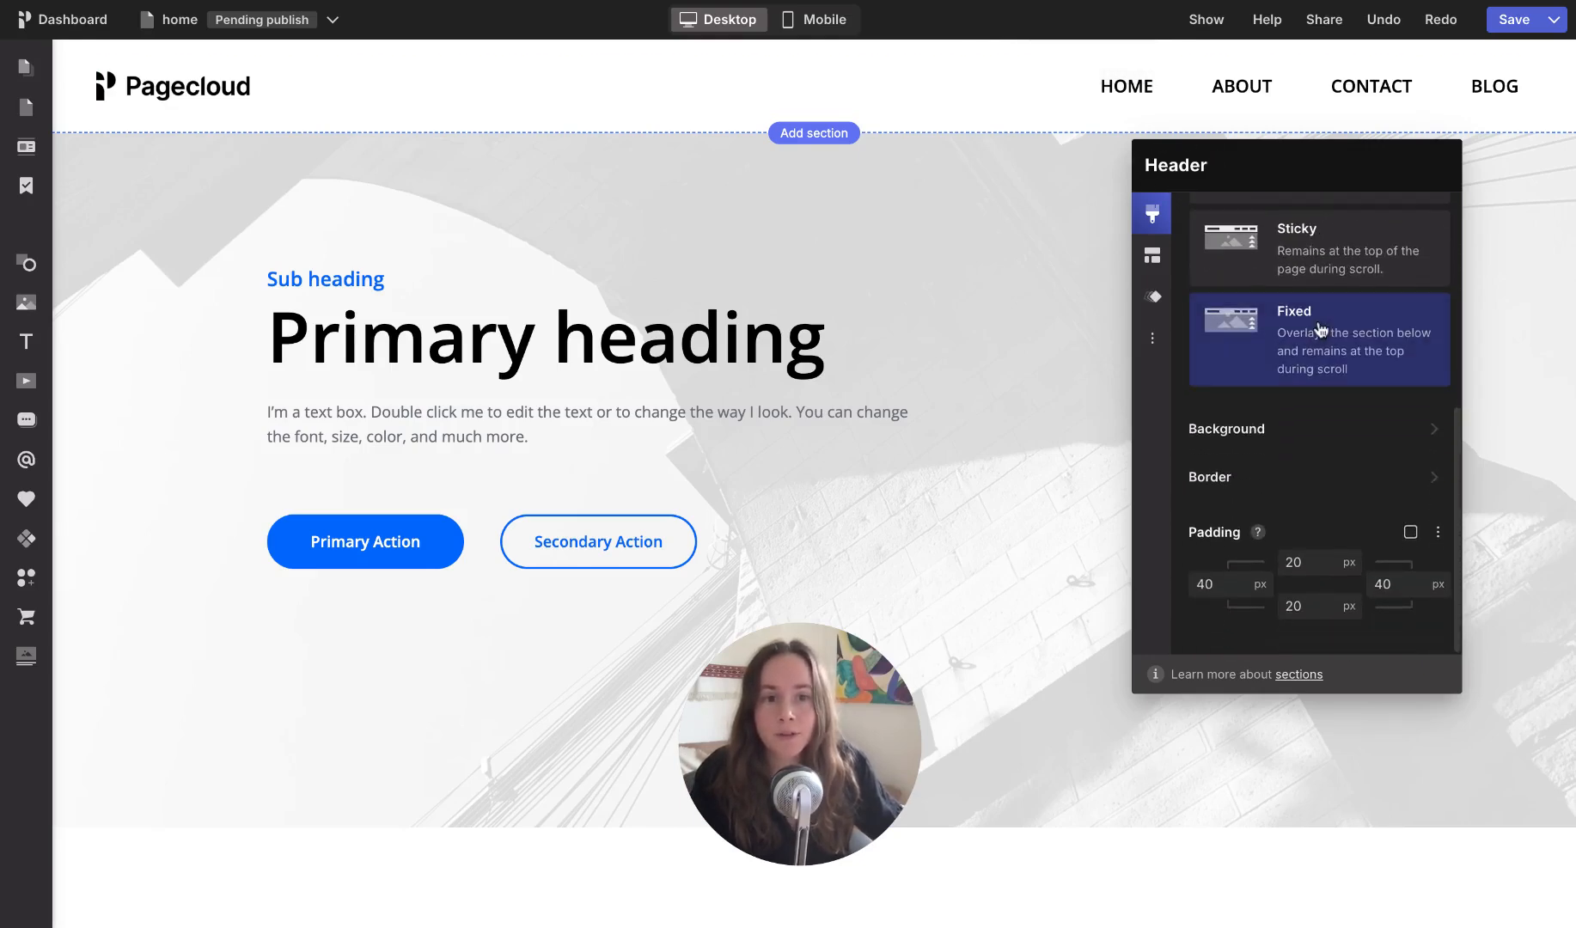
click(1251, 437)
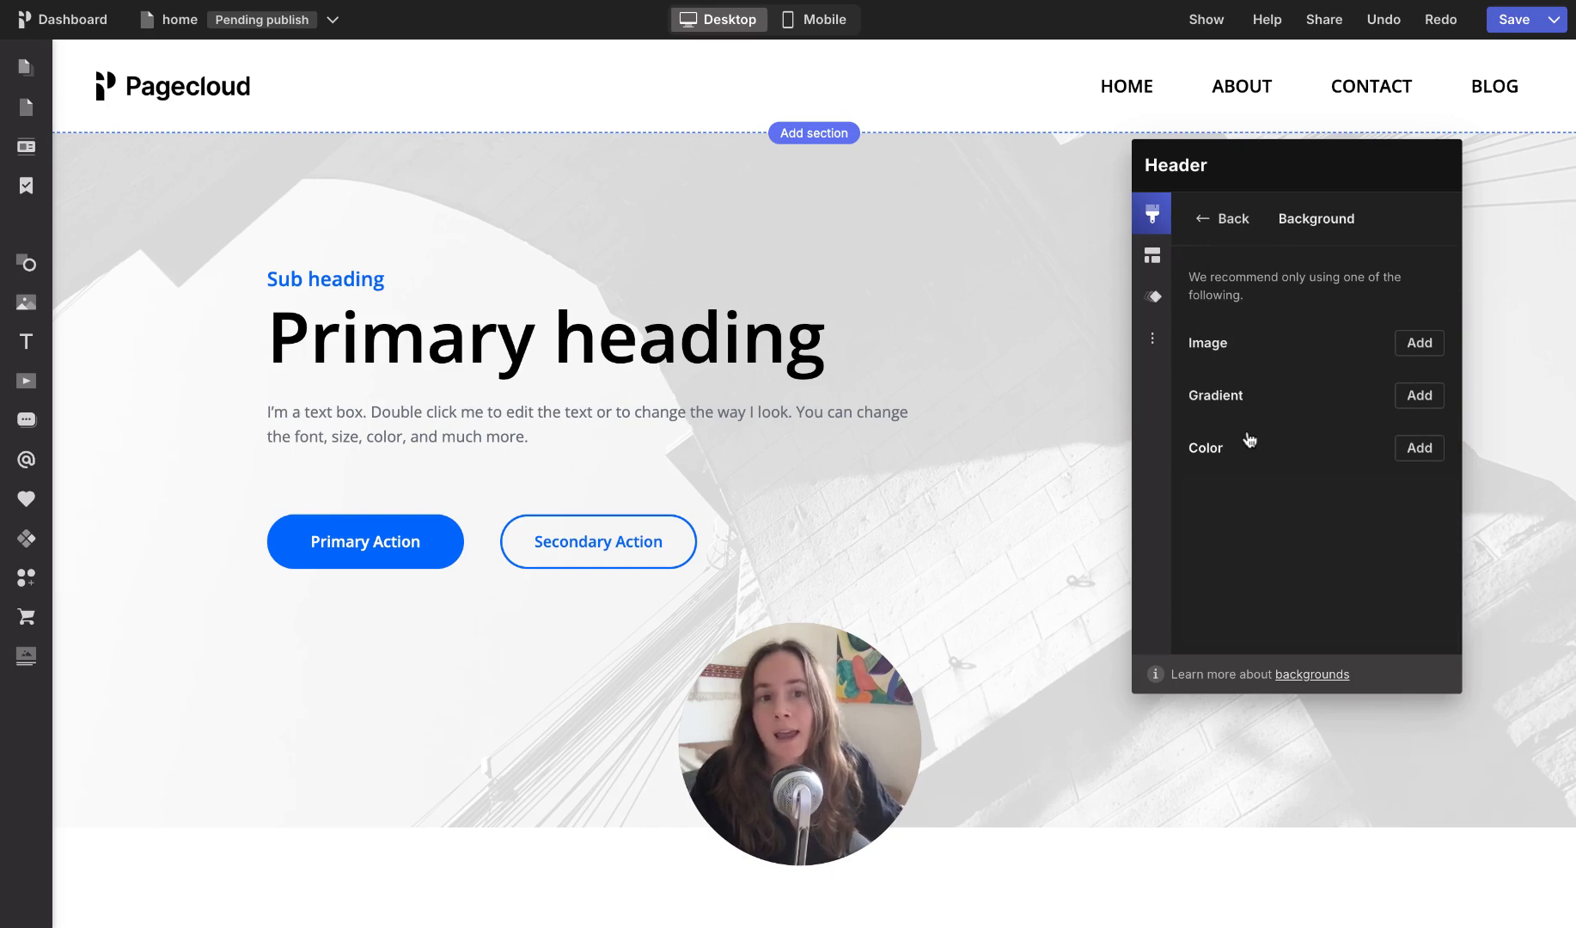
click(1420, 449)
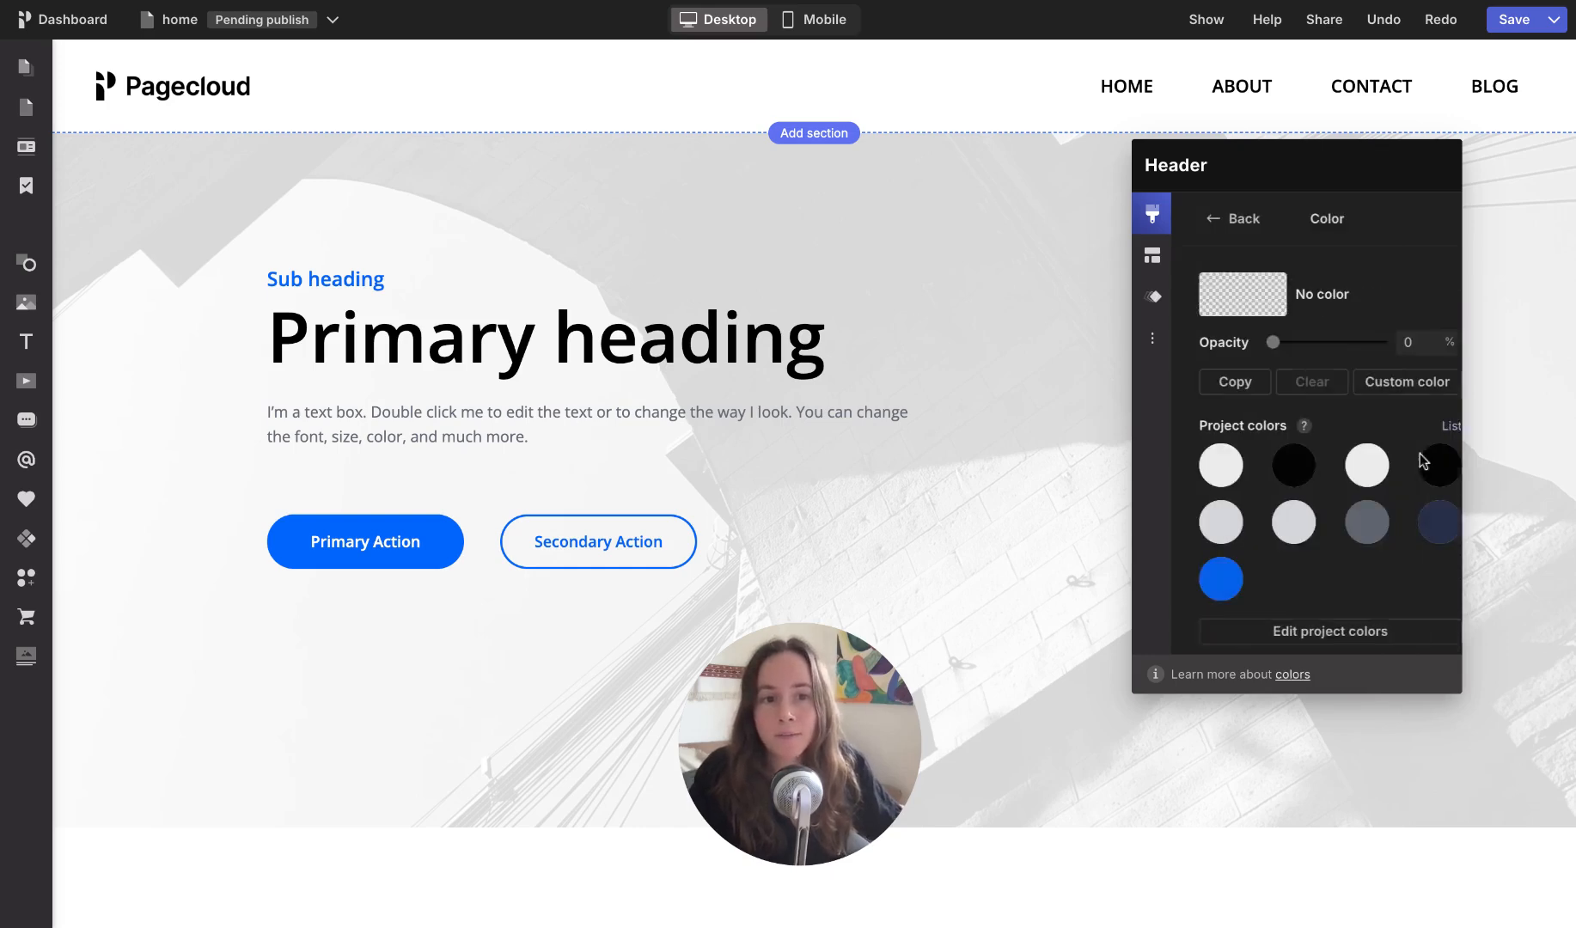
click(1221, 571)
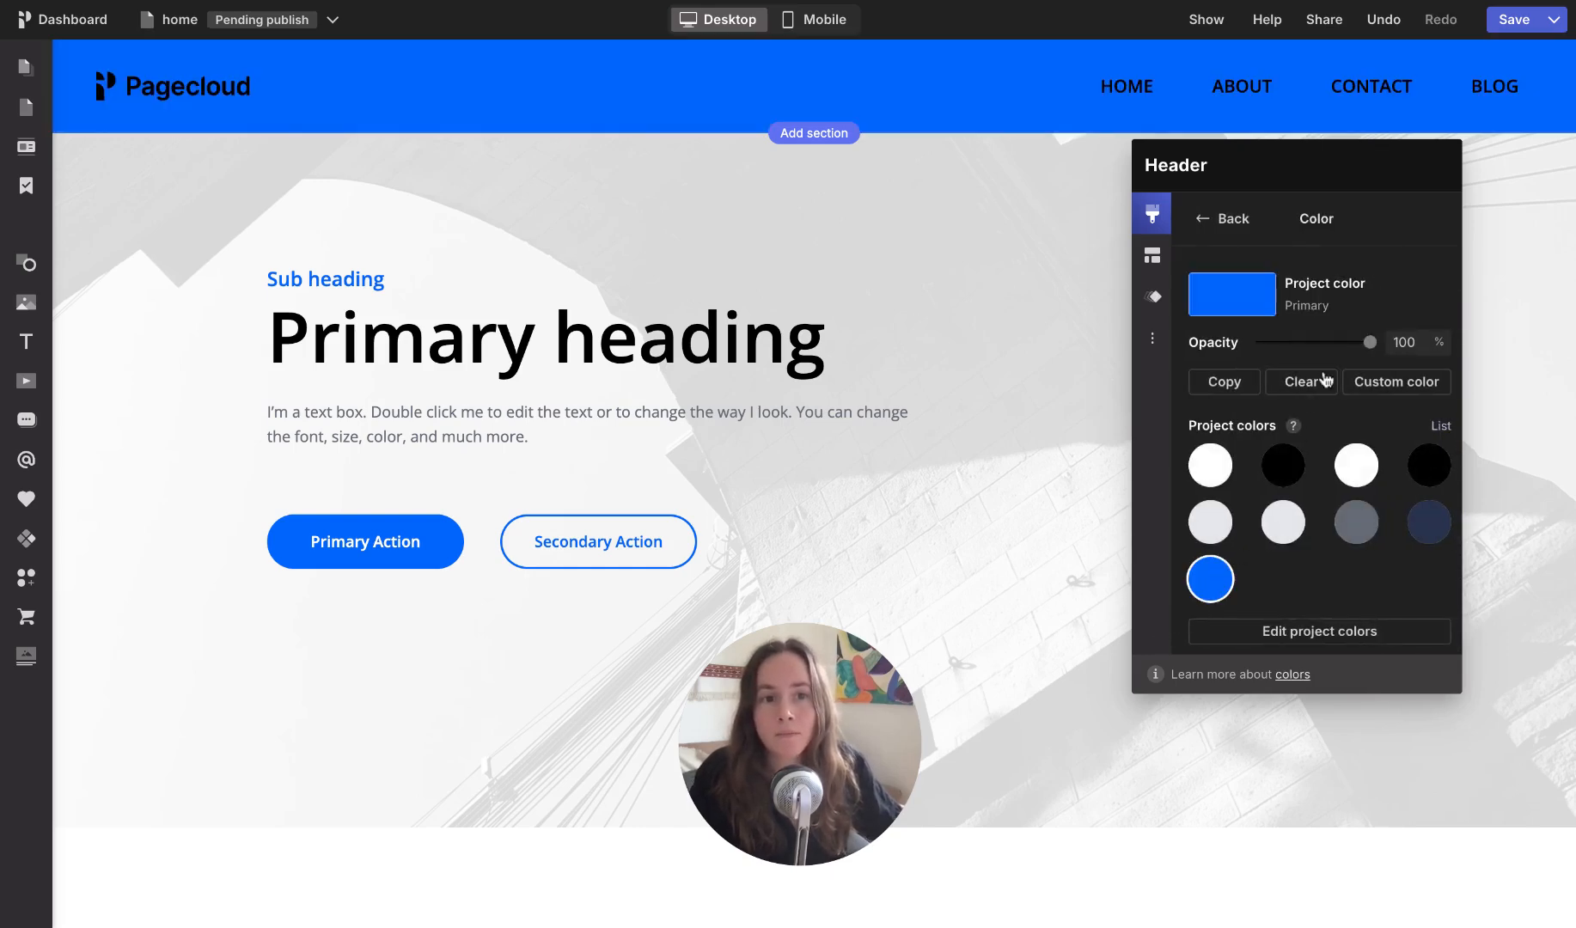
drag(1365, 345, 1290, 343)
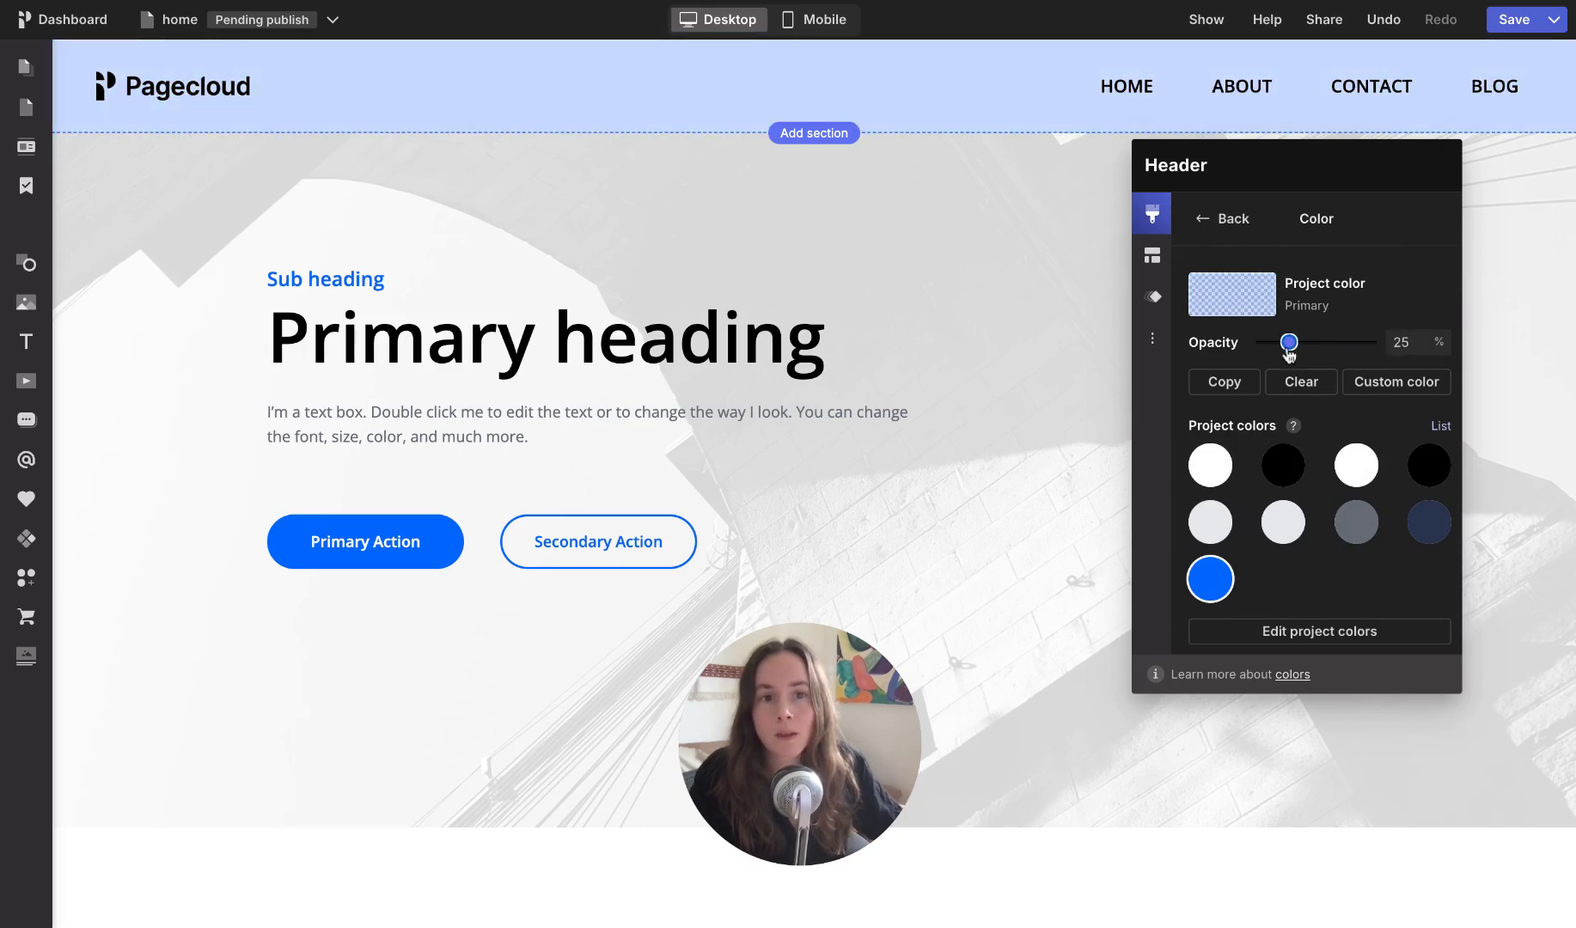
click(1219, 220)
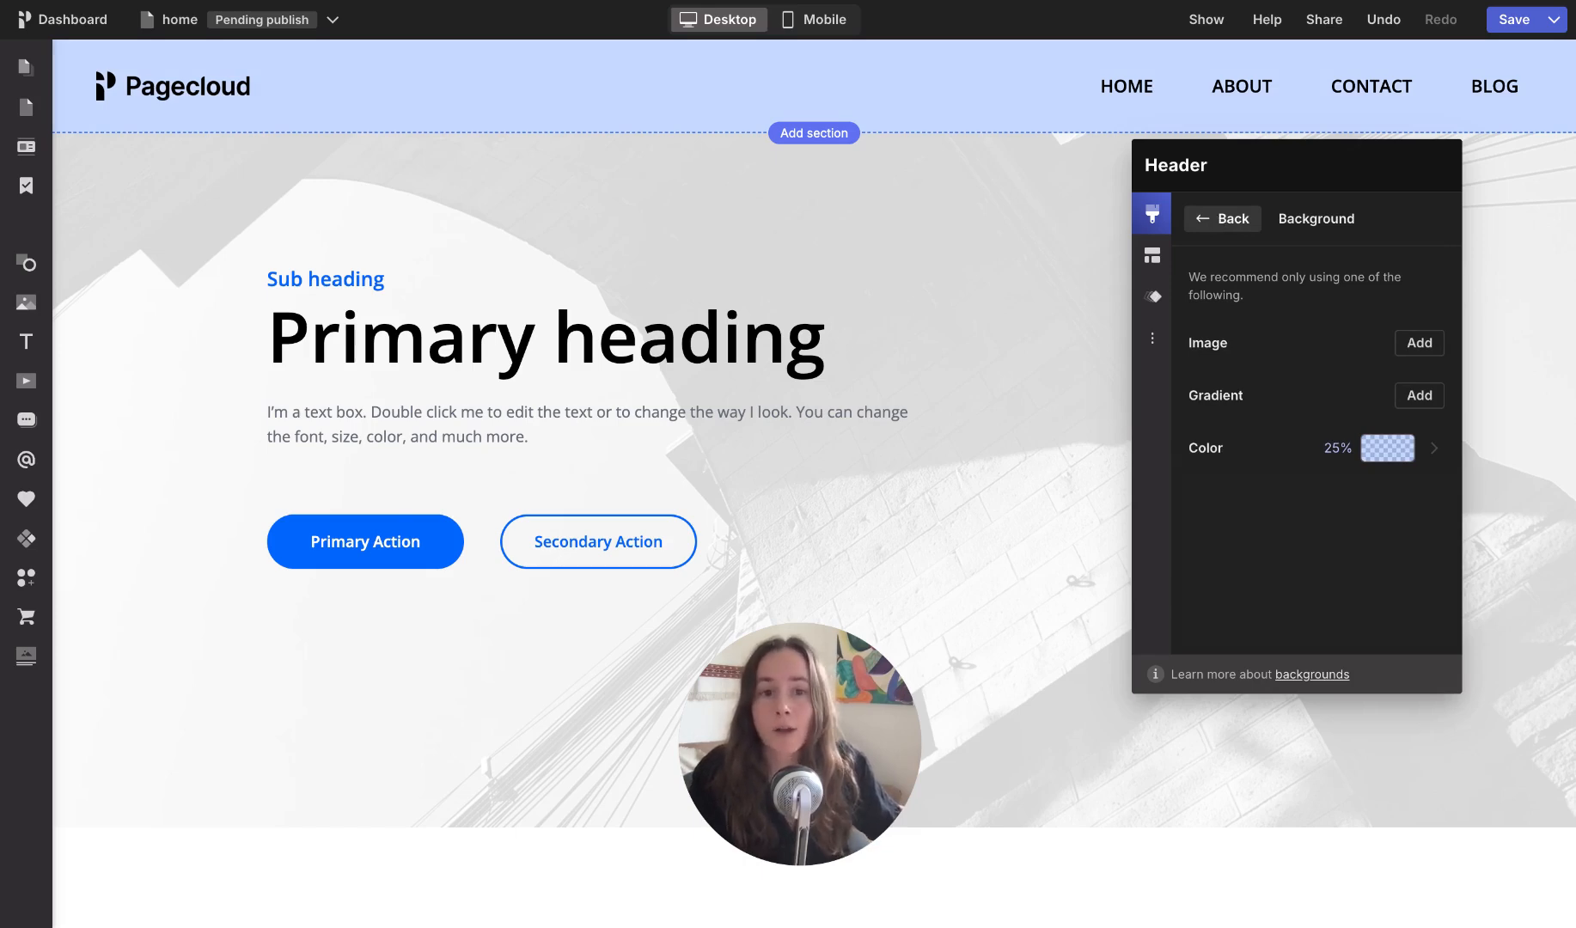
click(1210, 219)
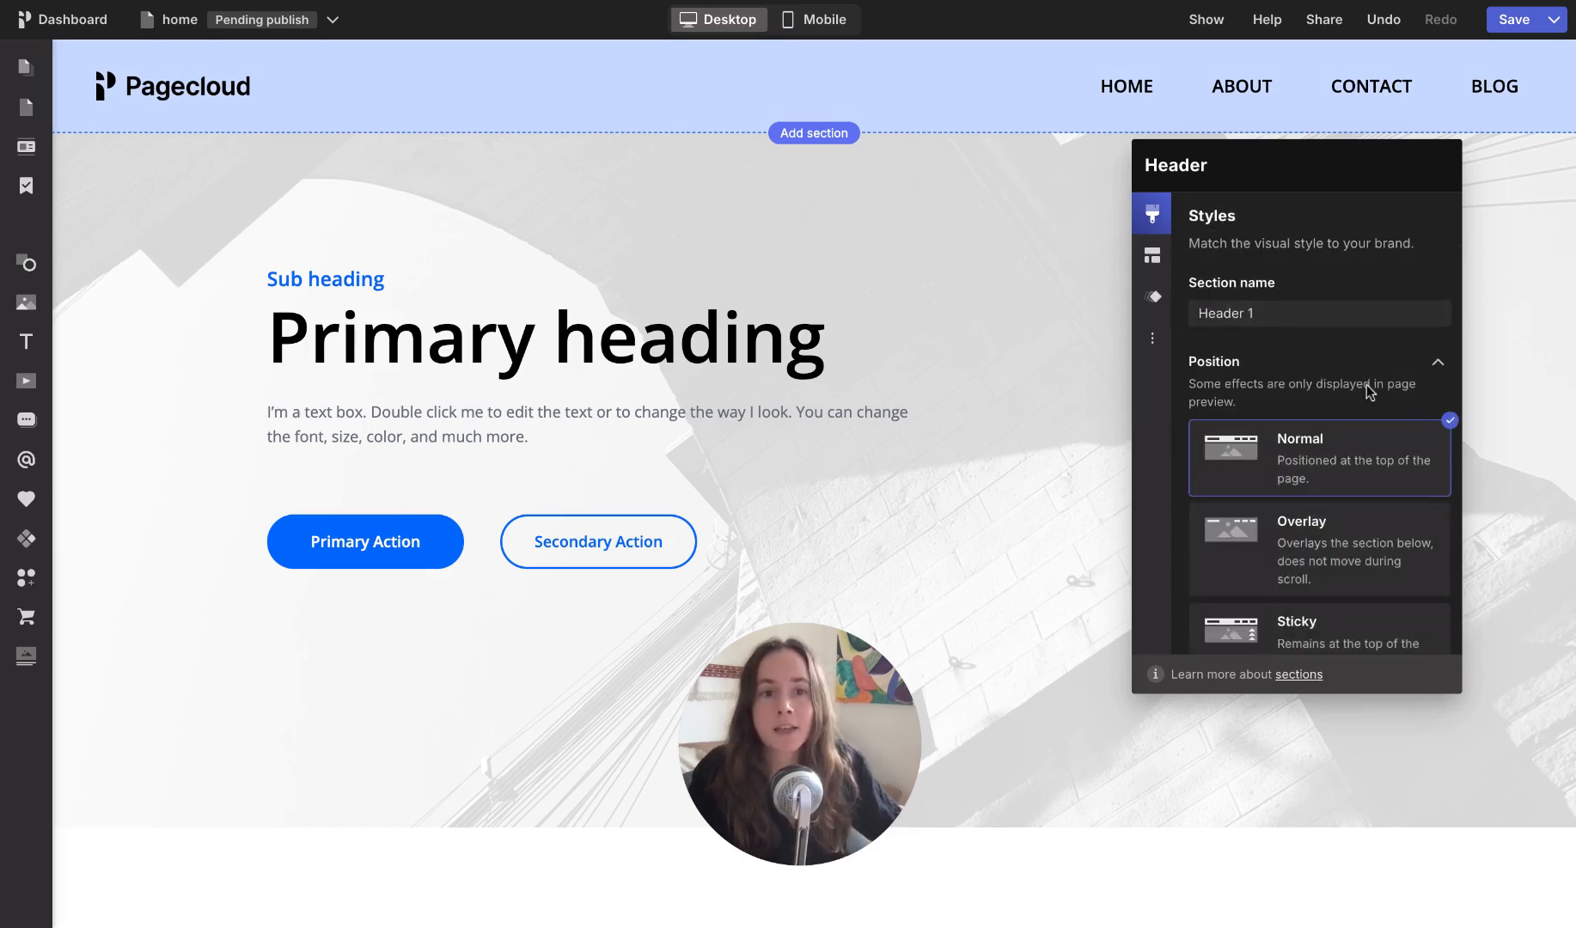
Step: Set the header section's position to Sticky and save the page
scroll(1366, 384, down, 2)
scroll(1366, 384, down, 1)
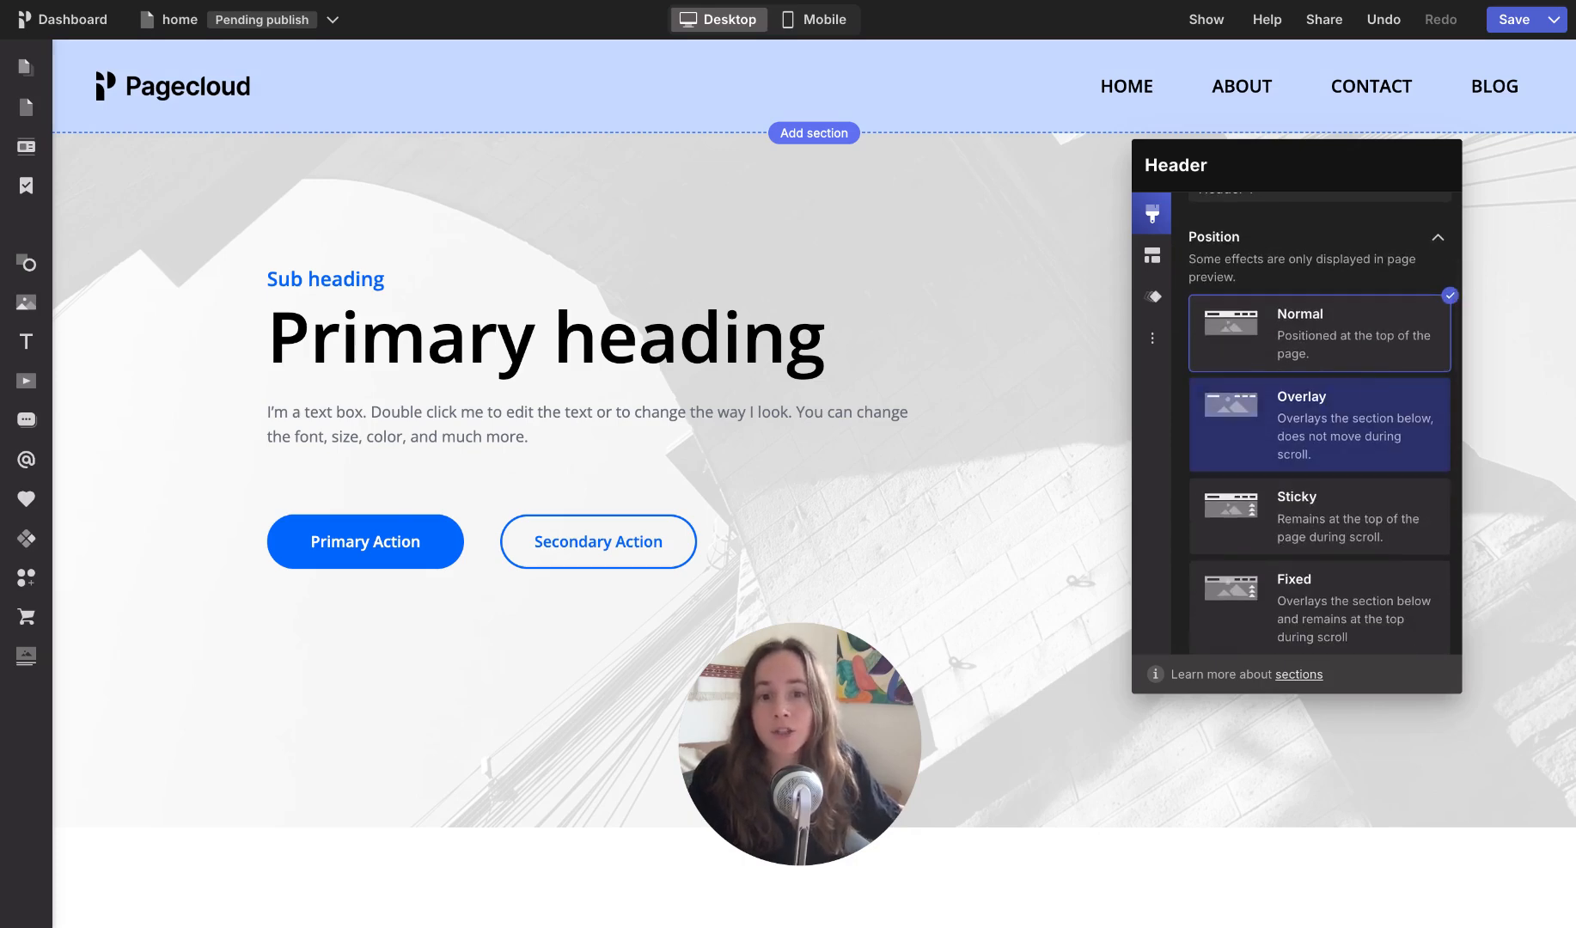
click(1298, 515)
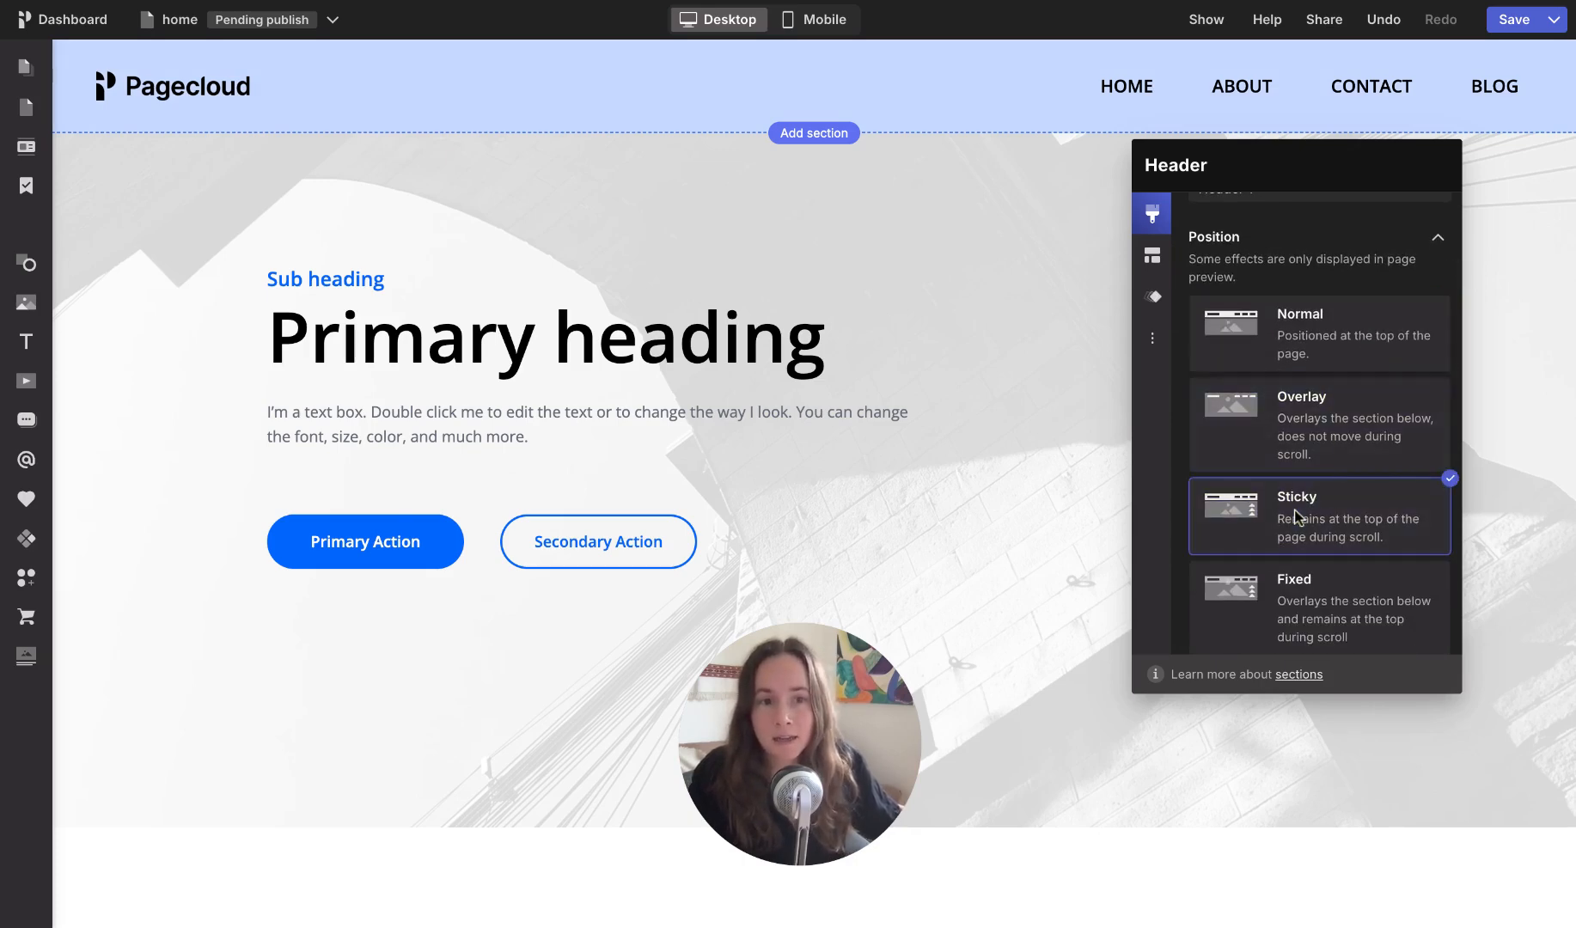
click(1511, 19)
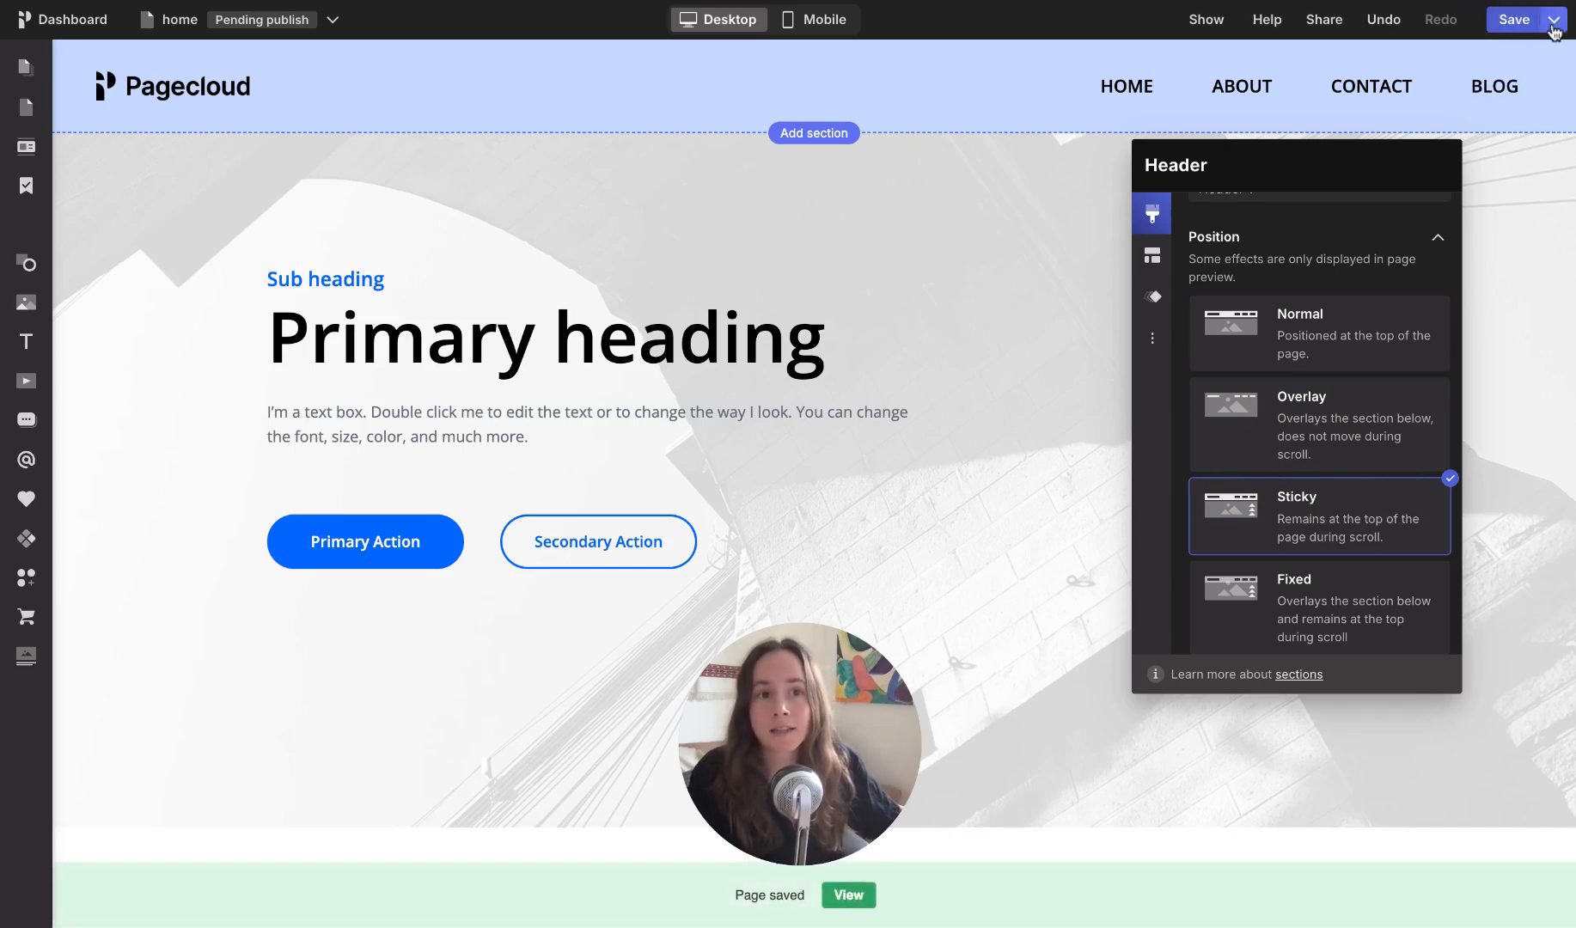
Step: Preview the saved page in desktop view and check how the header behaves while moving down the page
click(1554, 19)
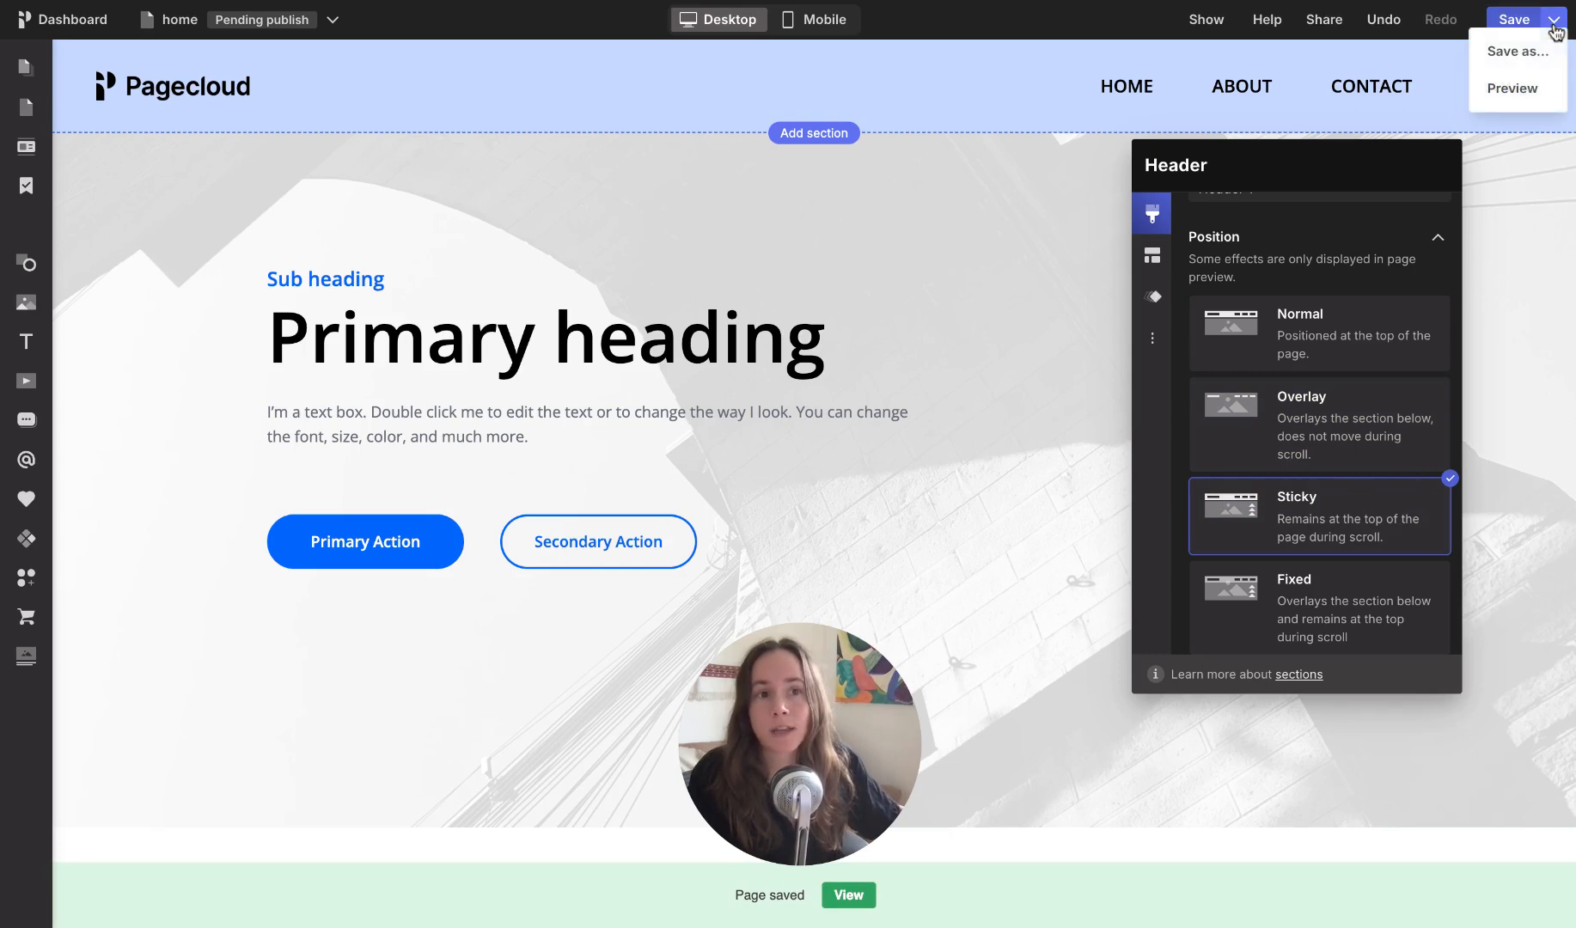
click(1513, 88)
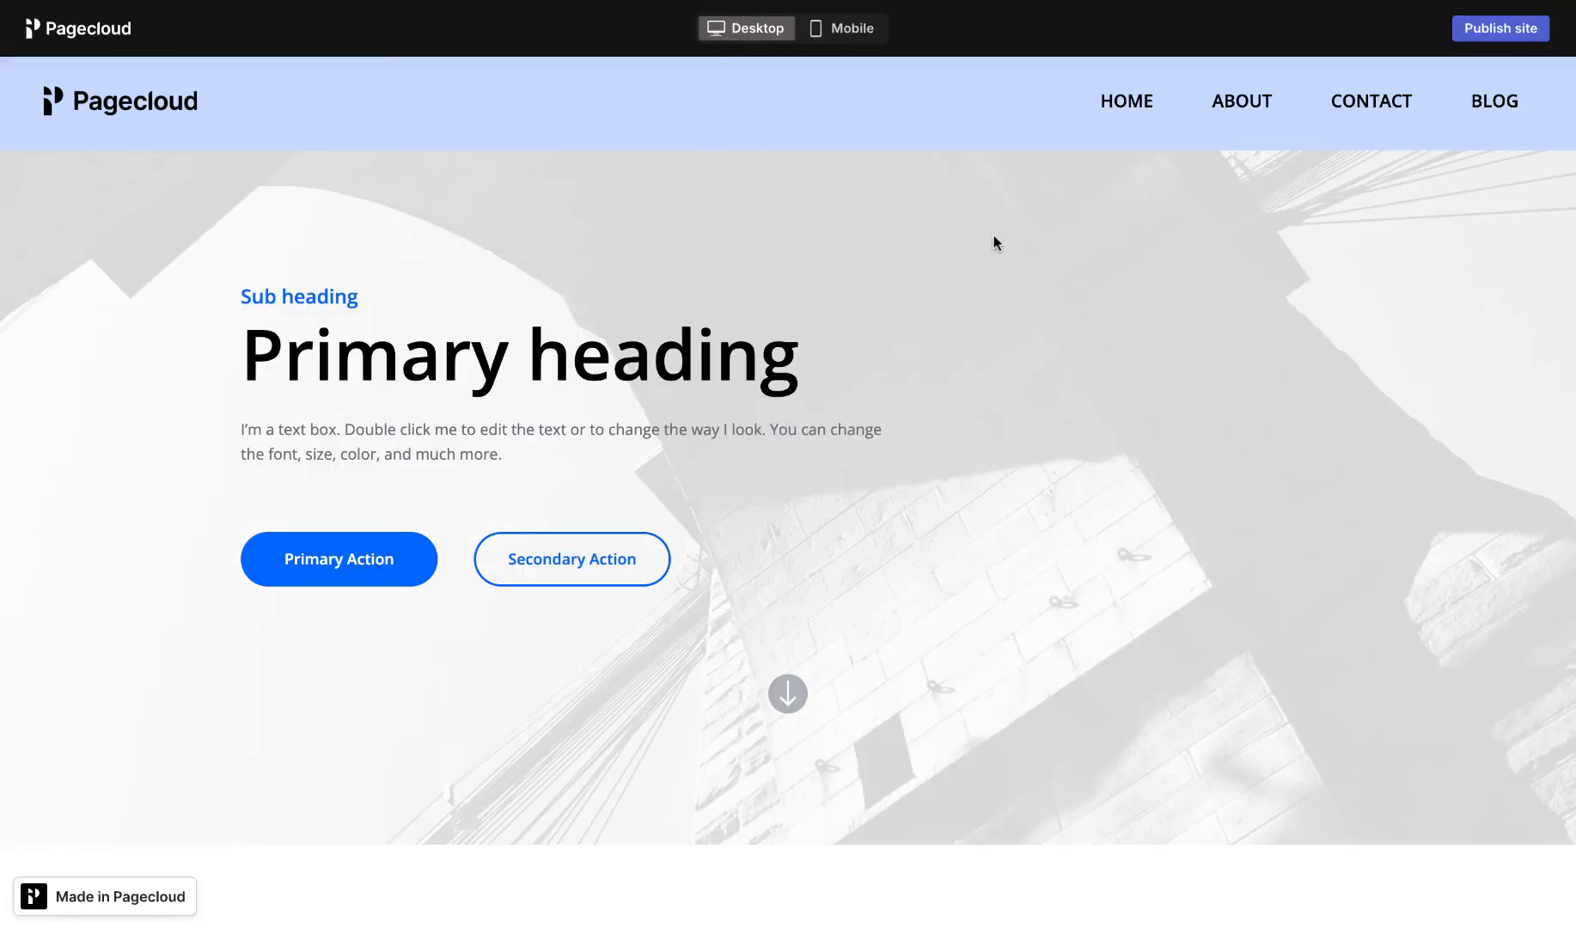
scroll(994, 236, down, 4)
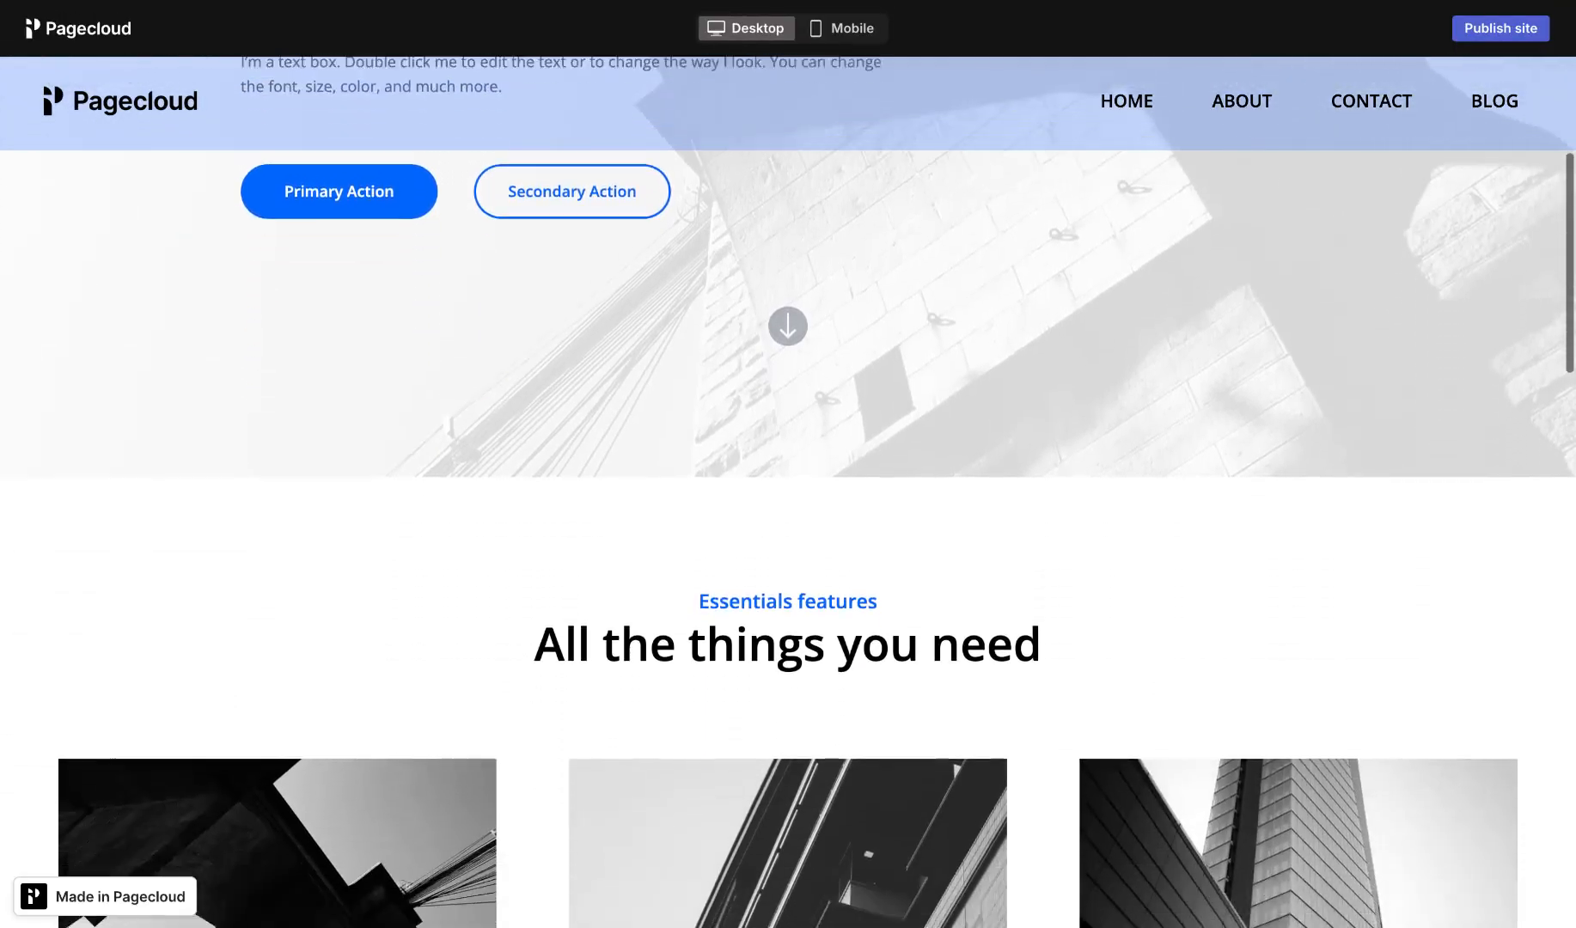
scroll(993, 235, down, 5)
scroll(720, 79, down, 4)
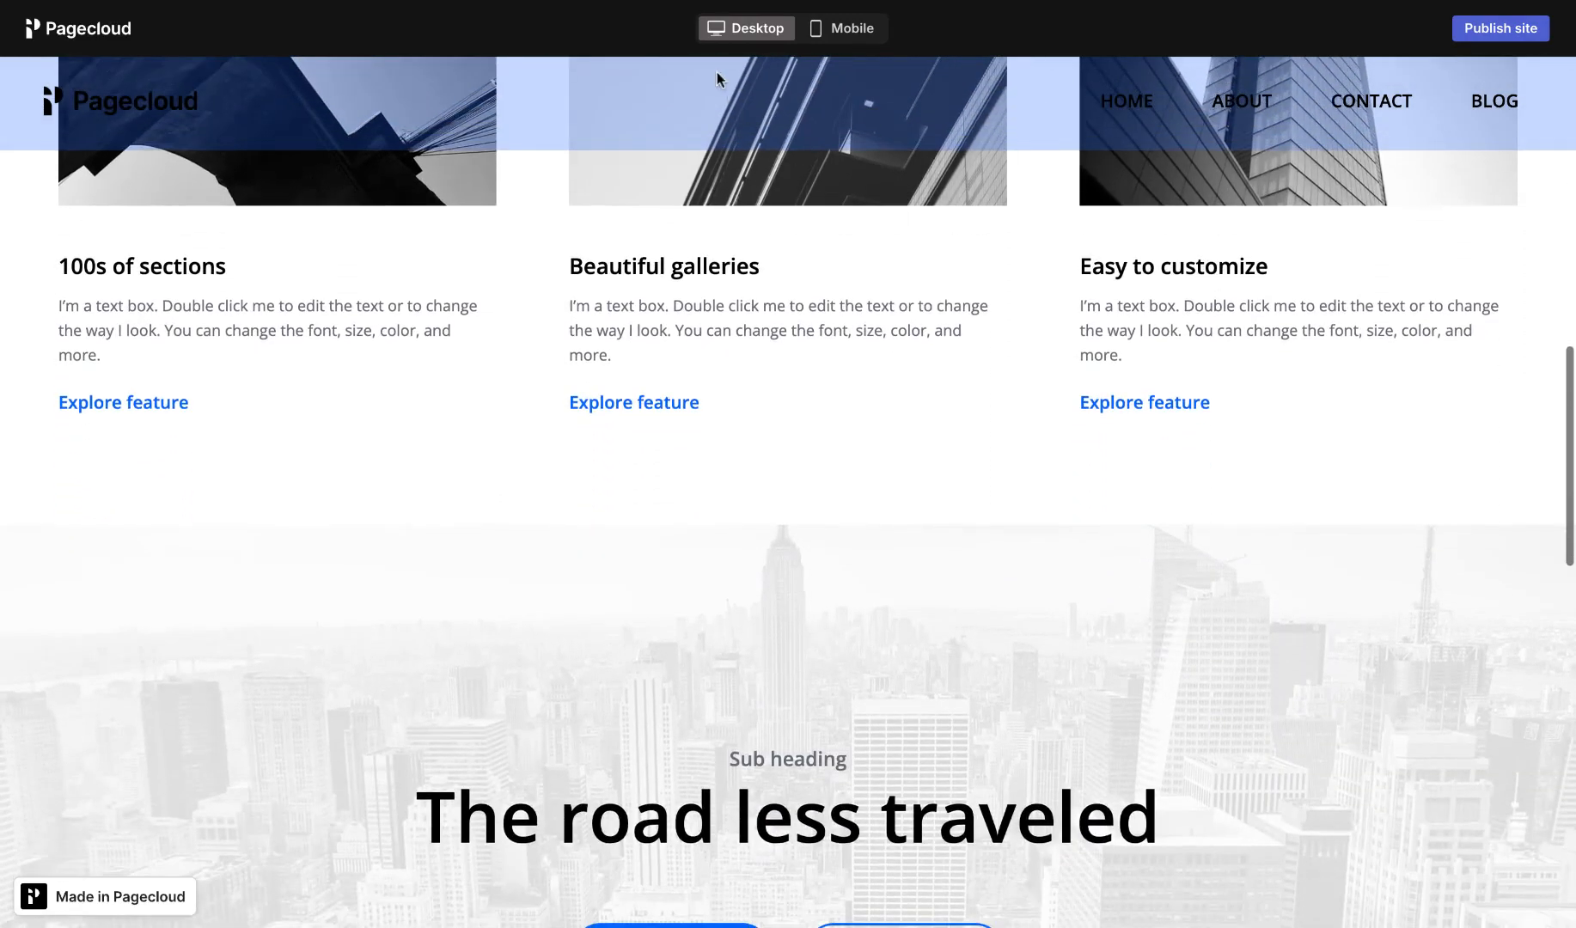